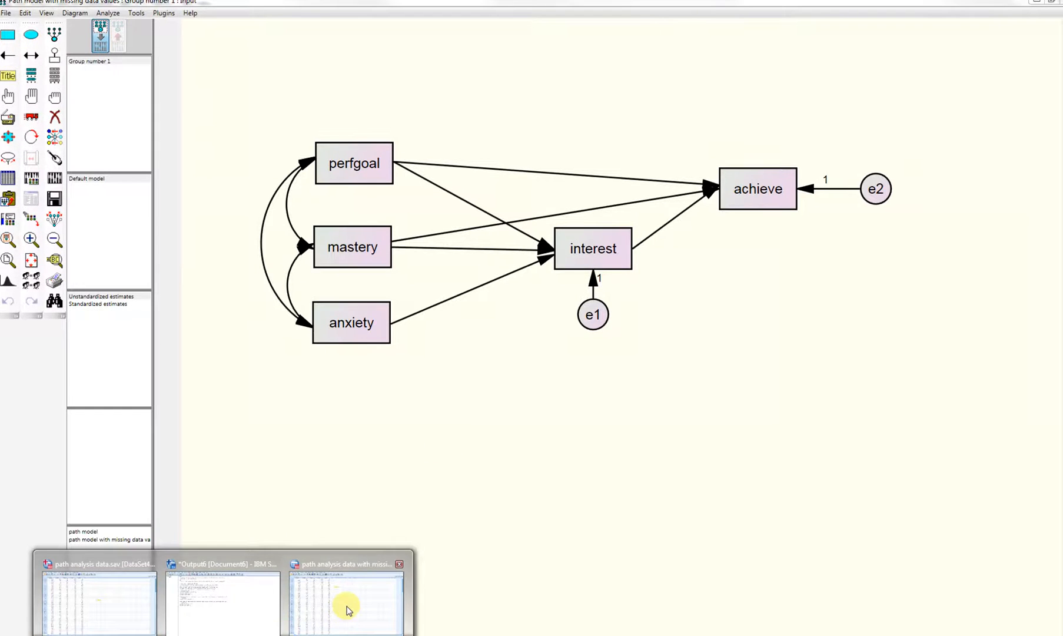
Switch to SPSS and examine the path analysis data with missing values for empty cells, including those in case 83
left_click(346, 605)
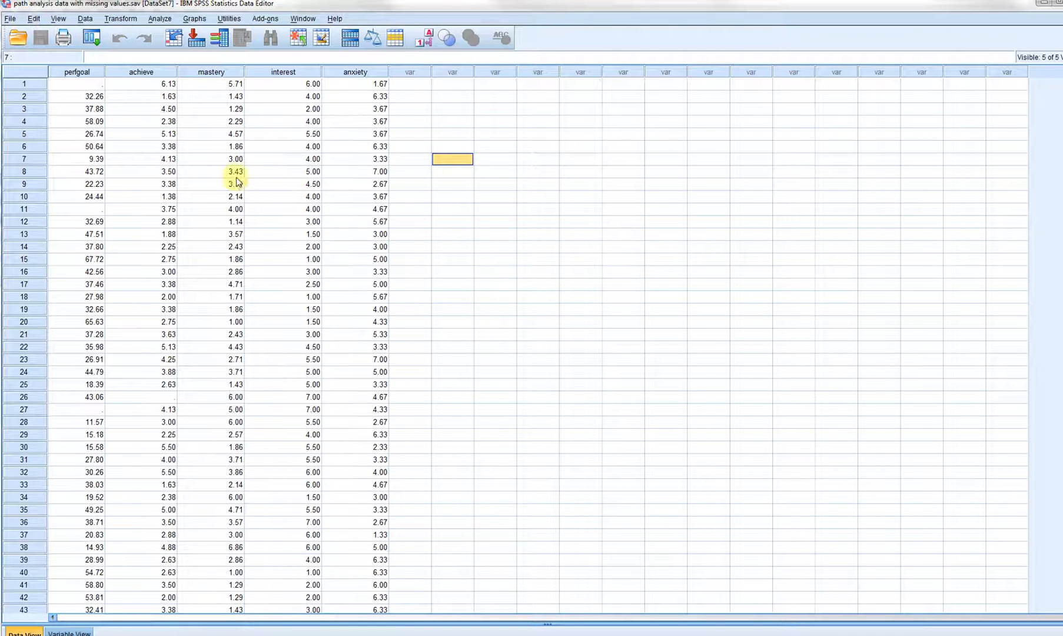
scroll(290, 382, "down", 18)
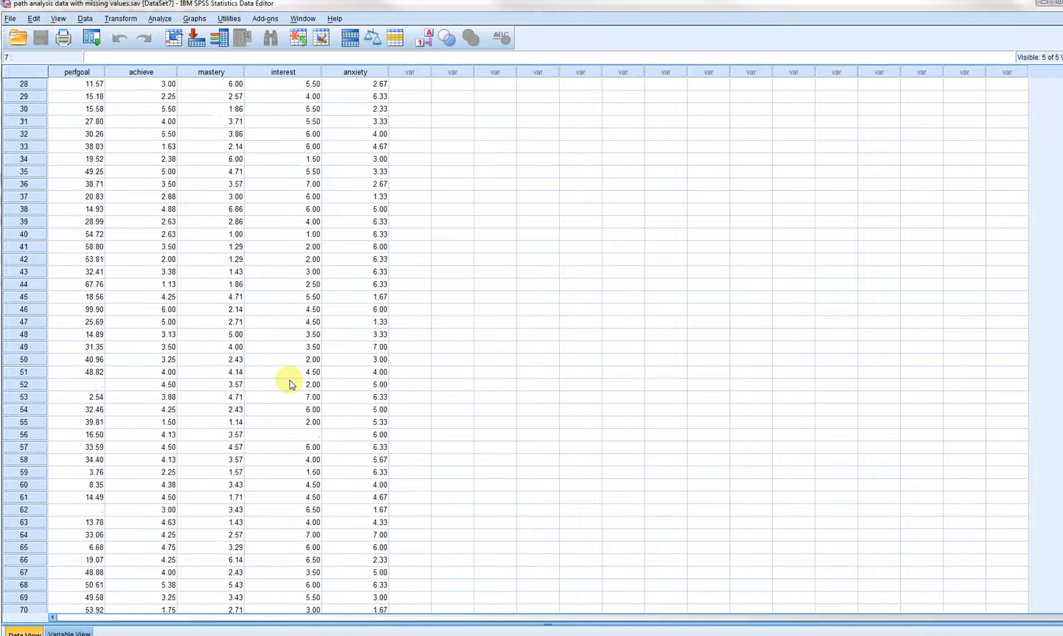
scroll(290, 383, "down", 6)
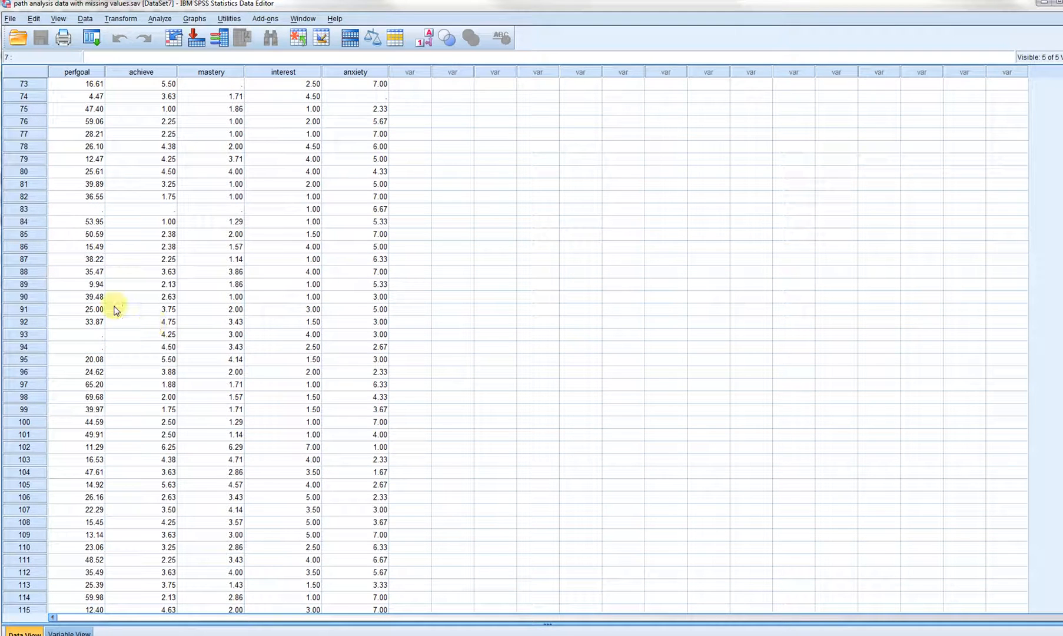
left_click(94, 335)
left_click(147, 209)
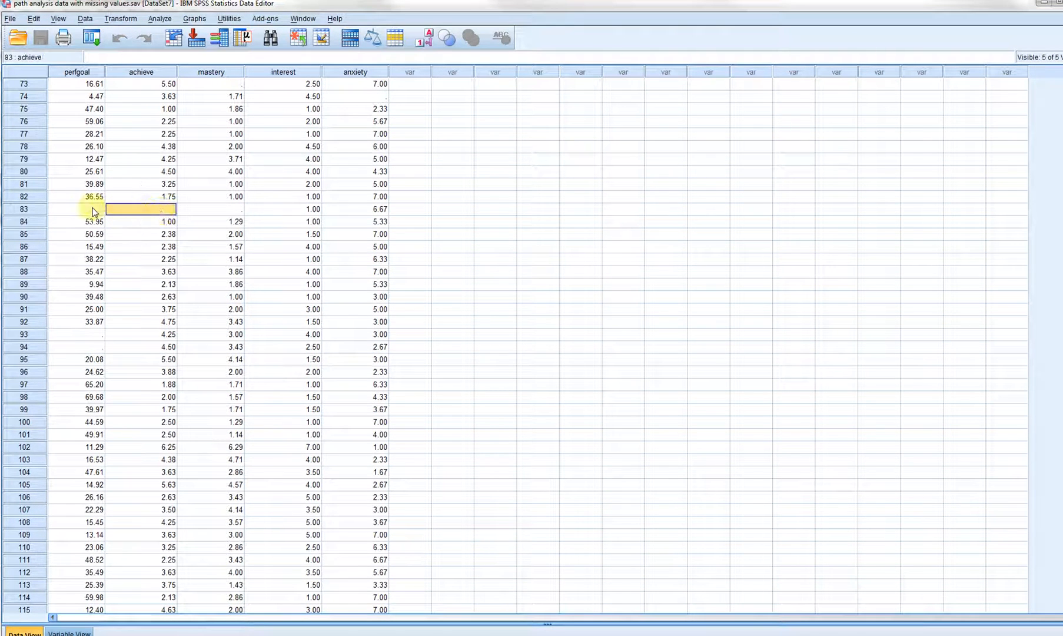
left_click(88, 209)
left_click(230, 211)
scroll(327, 332, "down", 12)
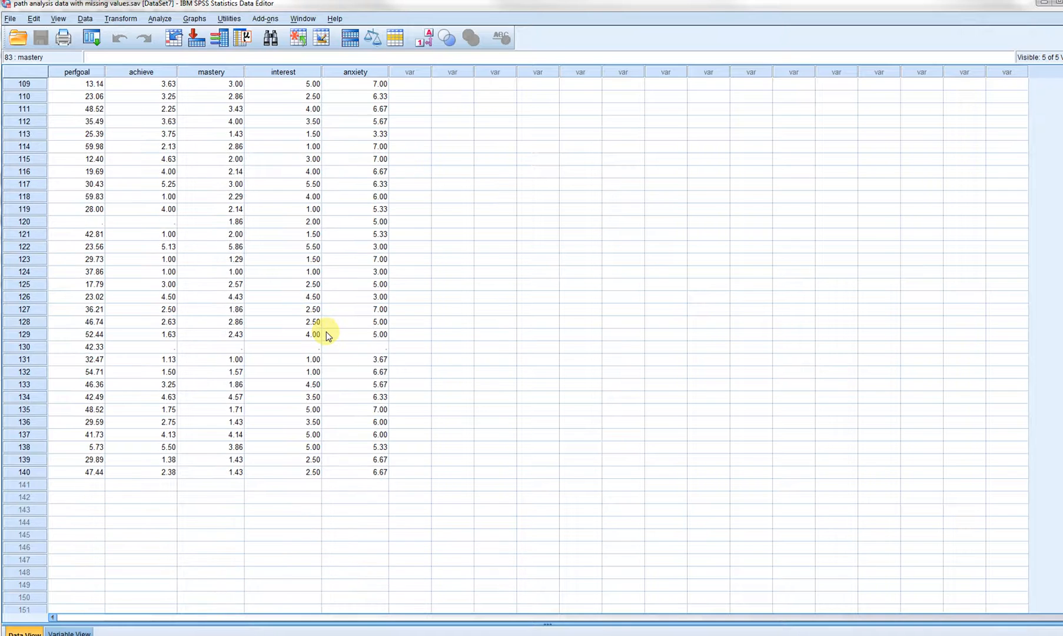
scroll(330, 332, "up", 7)
scroll(334, 333, "up", 20)
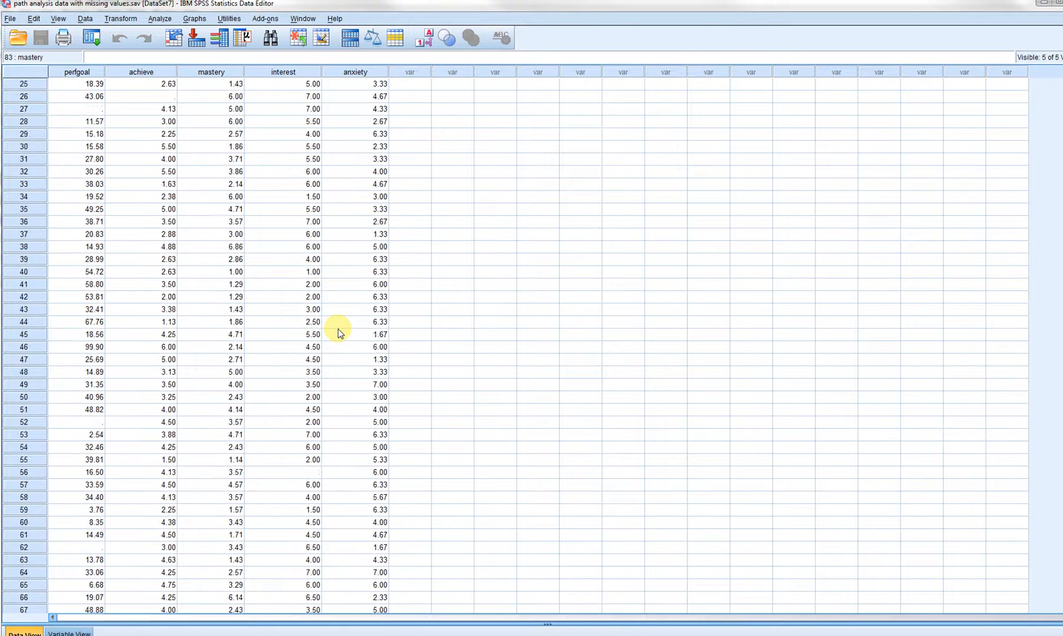
Switch back to Amos and assign the SPSS file "path analysis data with missing values" as the data file for Group number 1
left_click(365, 632)
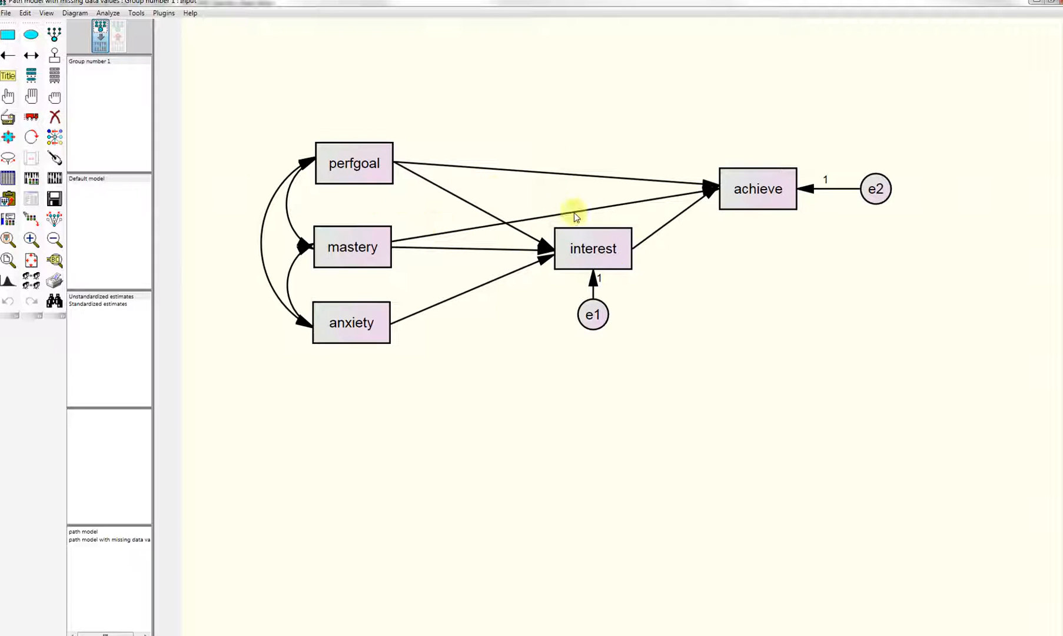
left_click(7, 13)
left_click(70, 139)
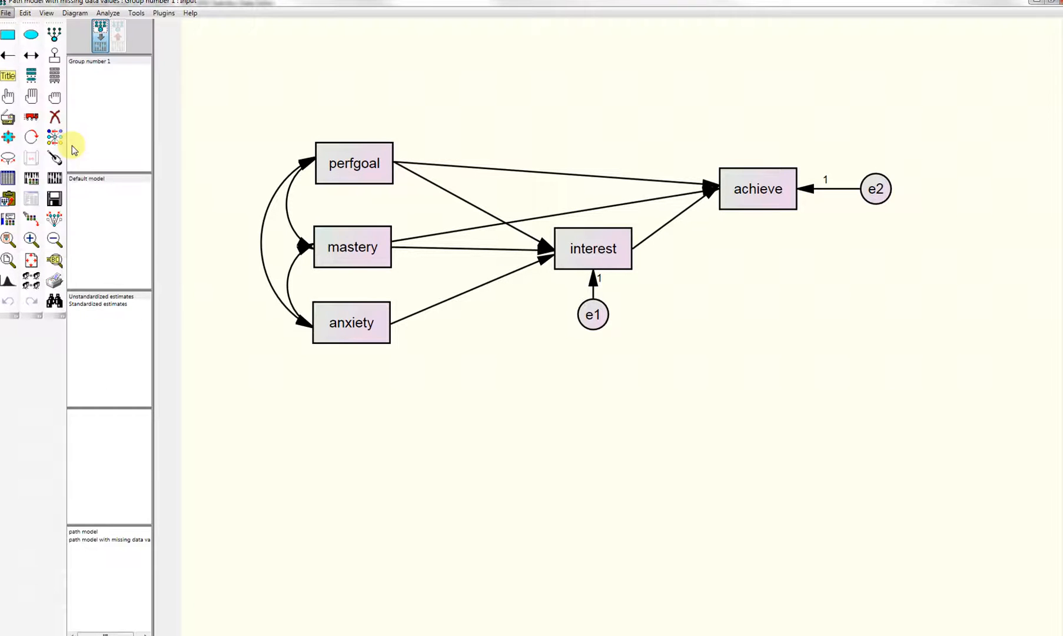
left_click(472, 332)
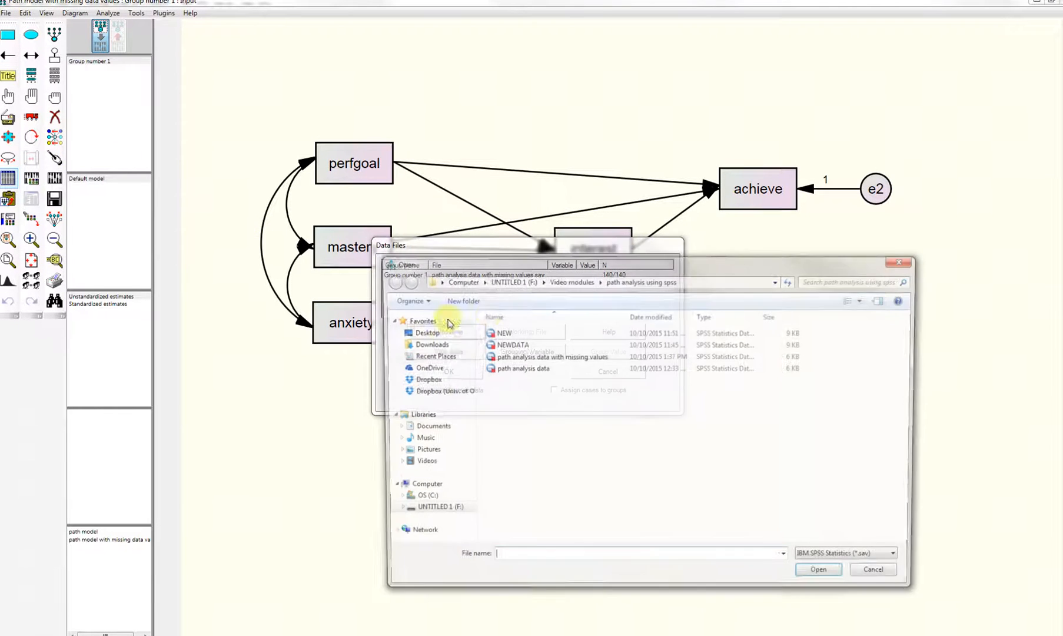
left_click(589, 357)
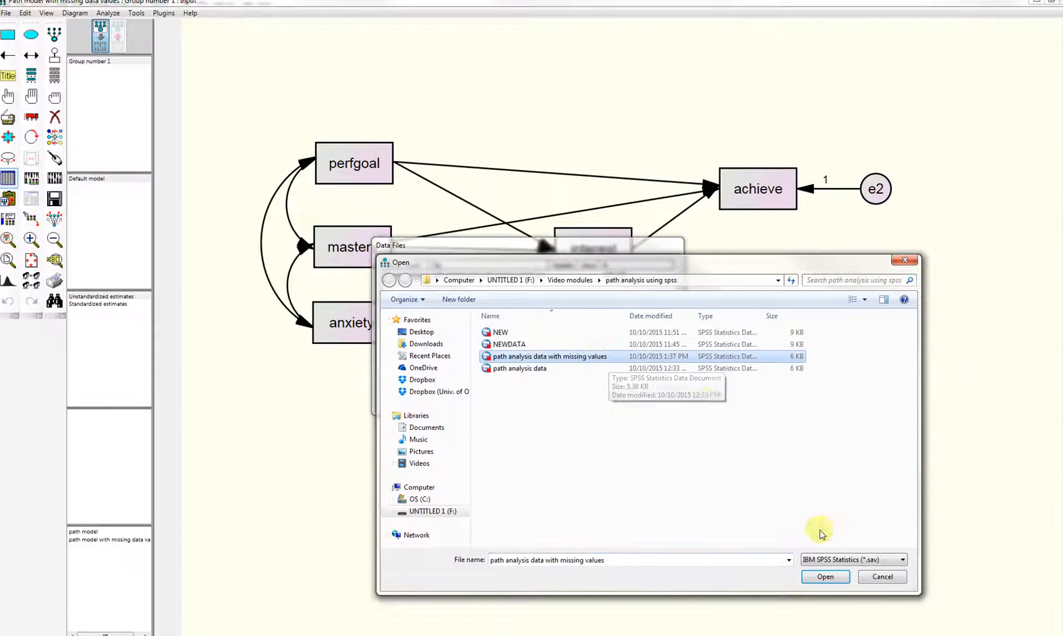
left_click(826, 575)
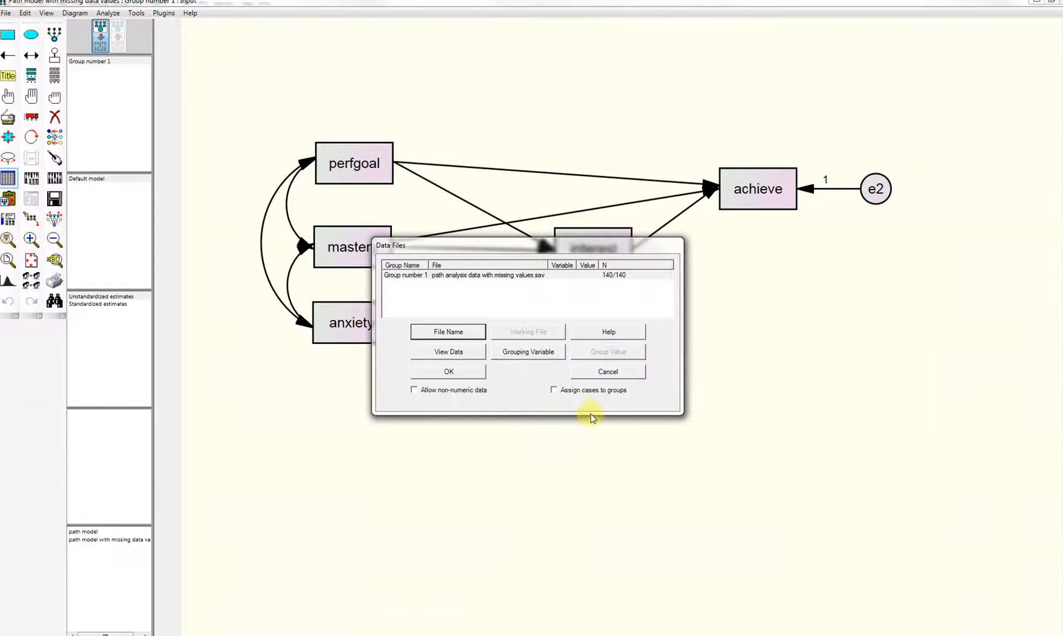
left_click(476, 371)
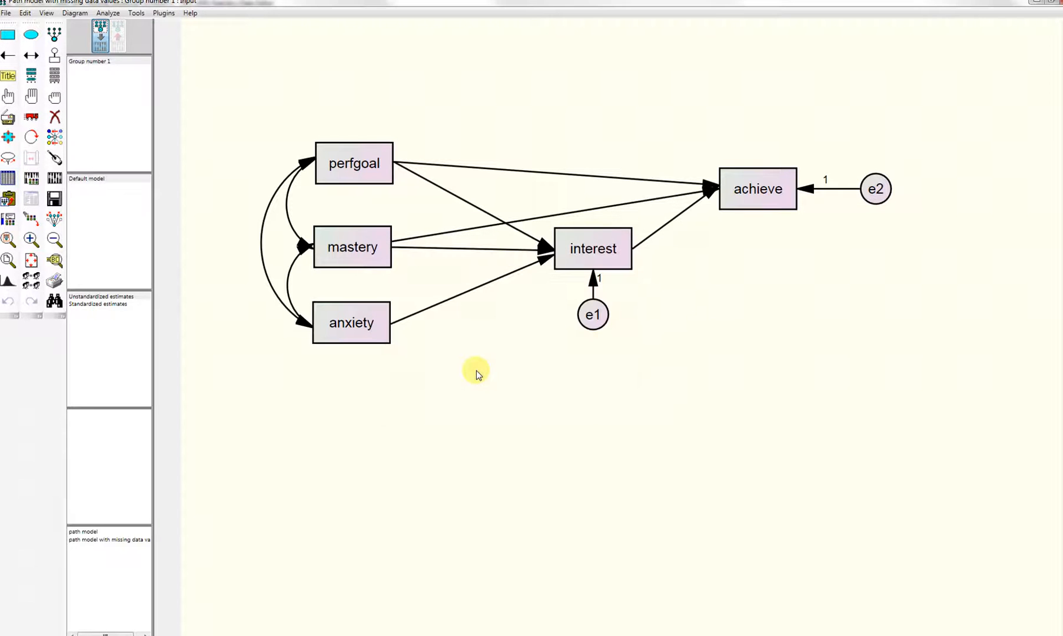
Try to calculate the path model's estimates with Estimate means and intercepts turned off
left_click(30, 179)
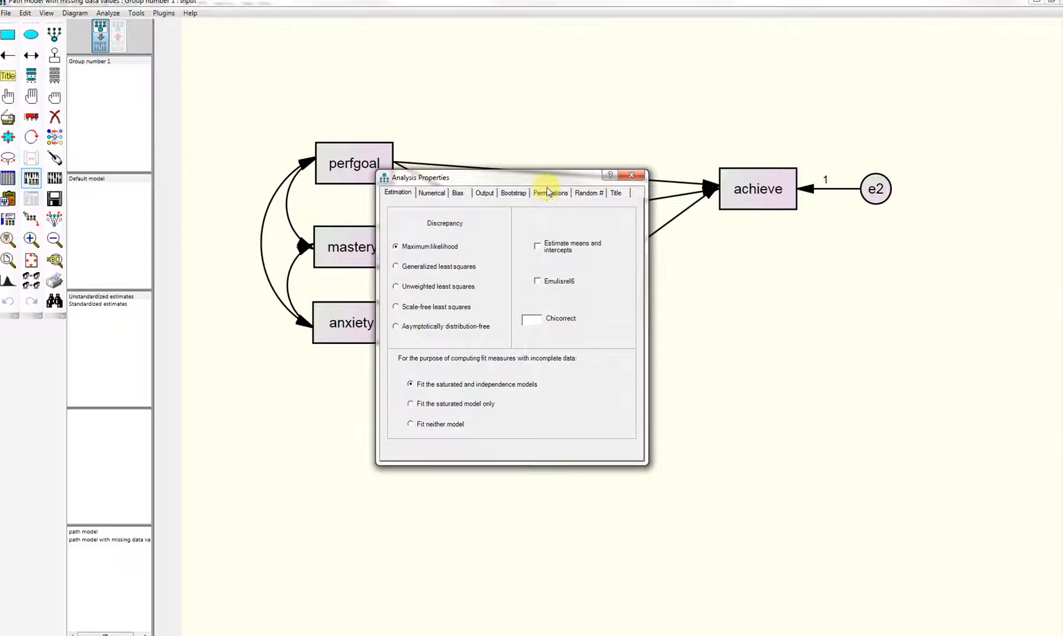
left_click_drag(558, 171, 830, 258)
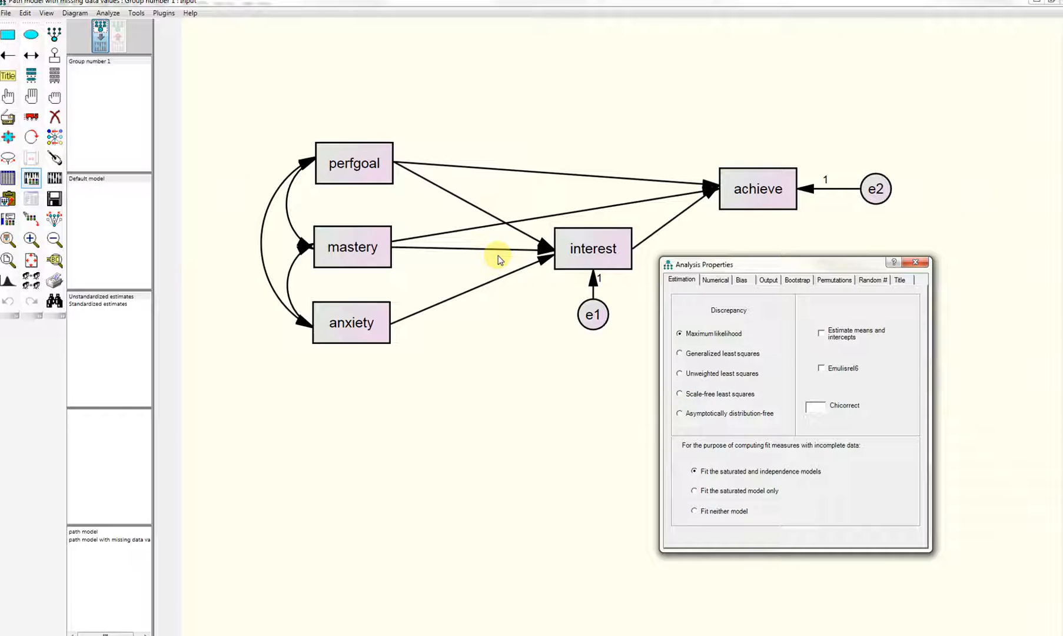
left_click(822, 334)
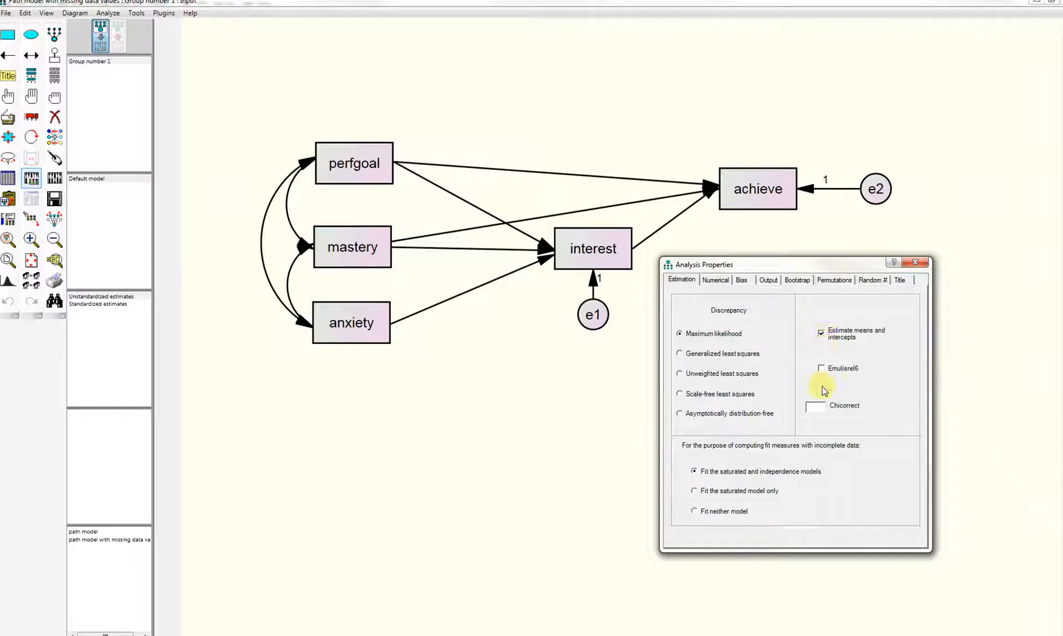
left_click(822, 334)
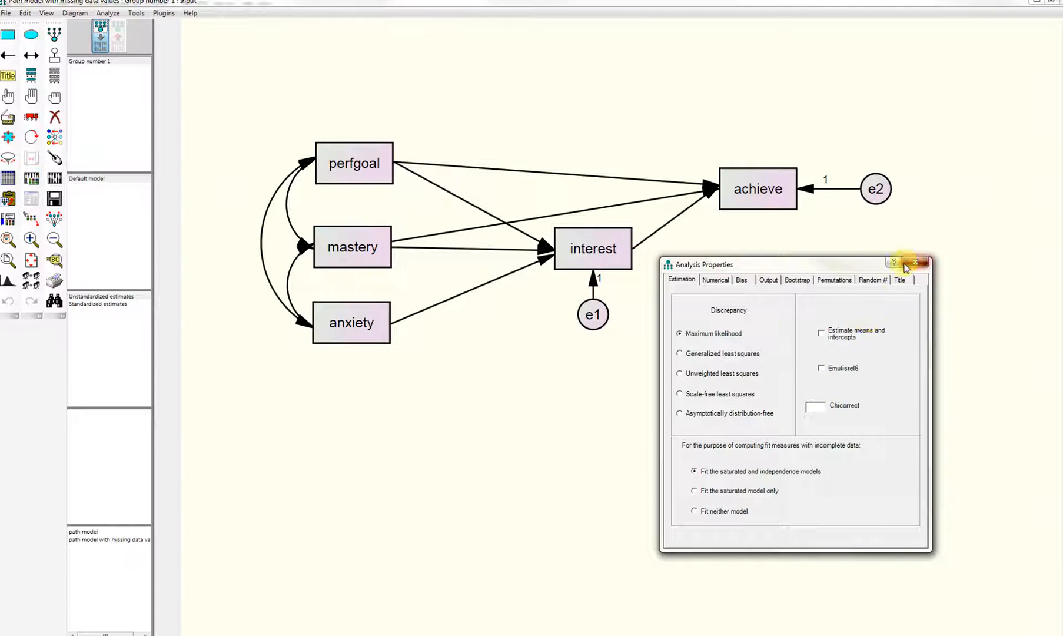
left_click(915, 262)
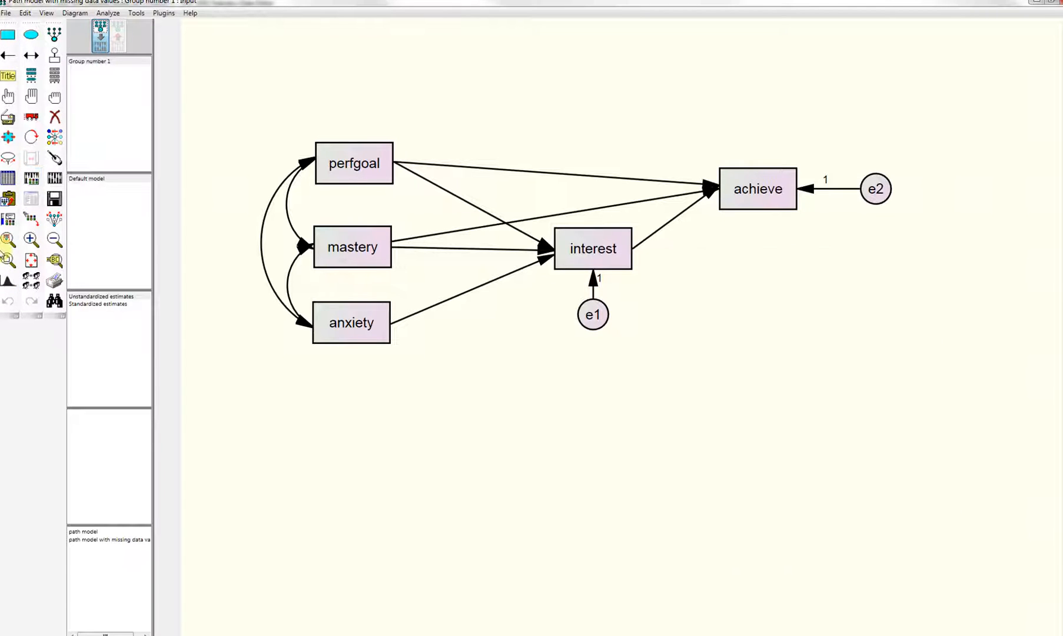
left_click(60, 180)
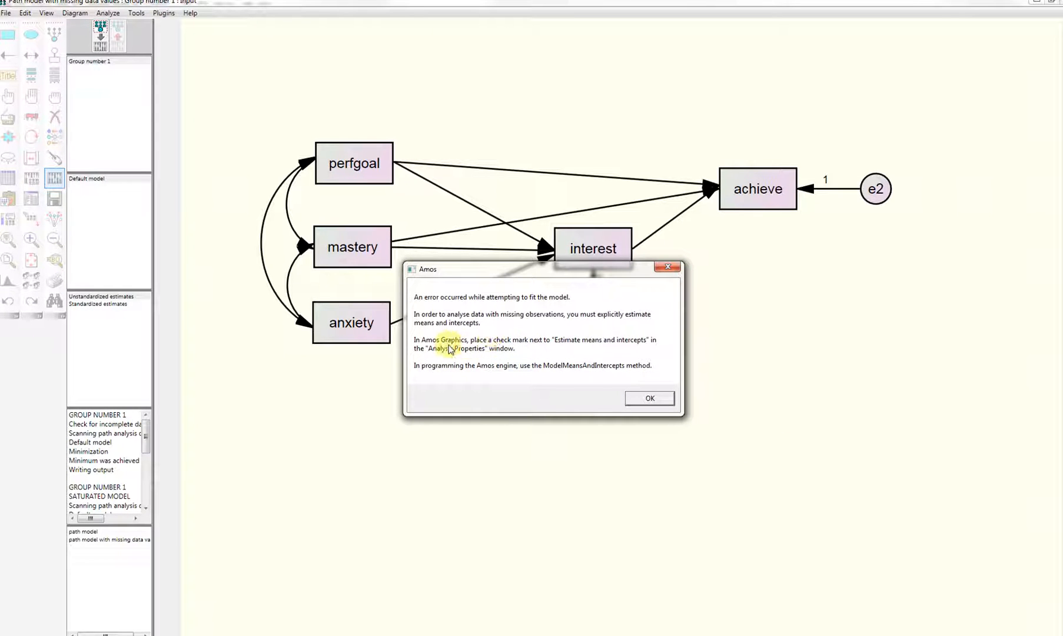
left_click(650, 398)
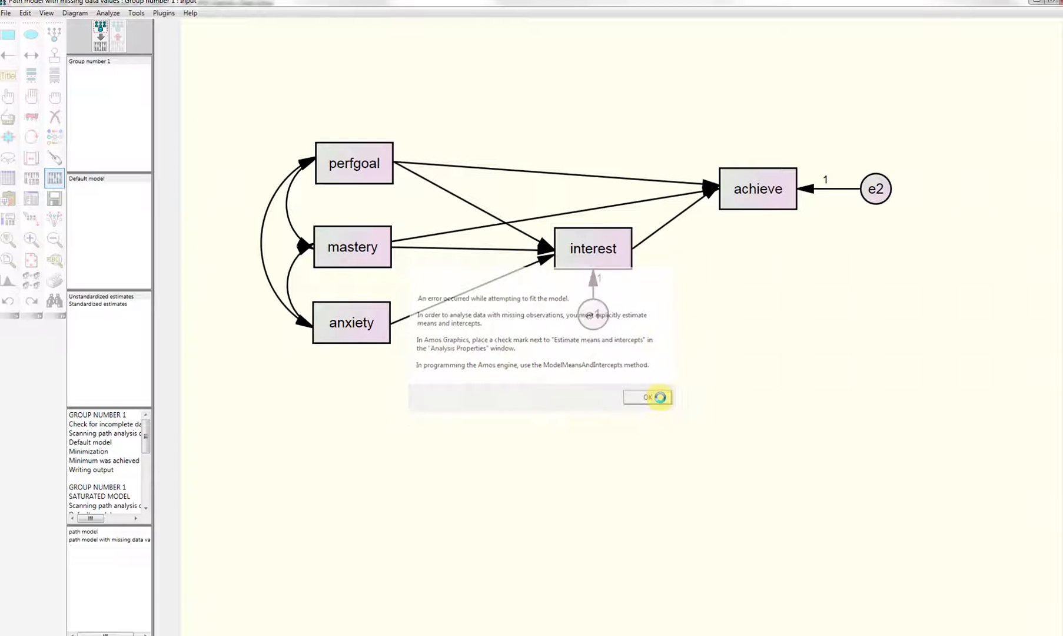
Enable Estimate means and intercepts in the analysis properties and review the bootstrap settings
left_click(37, 183)
left_click(821, 333)
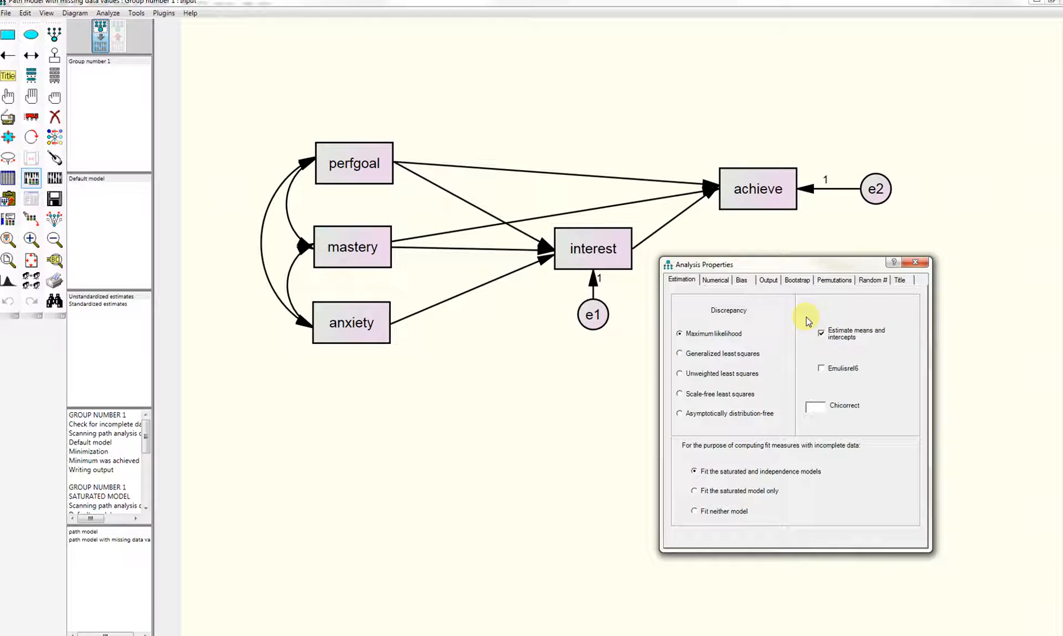
left_click(797, 280)
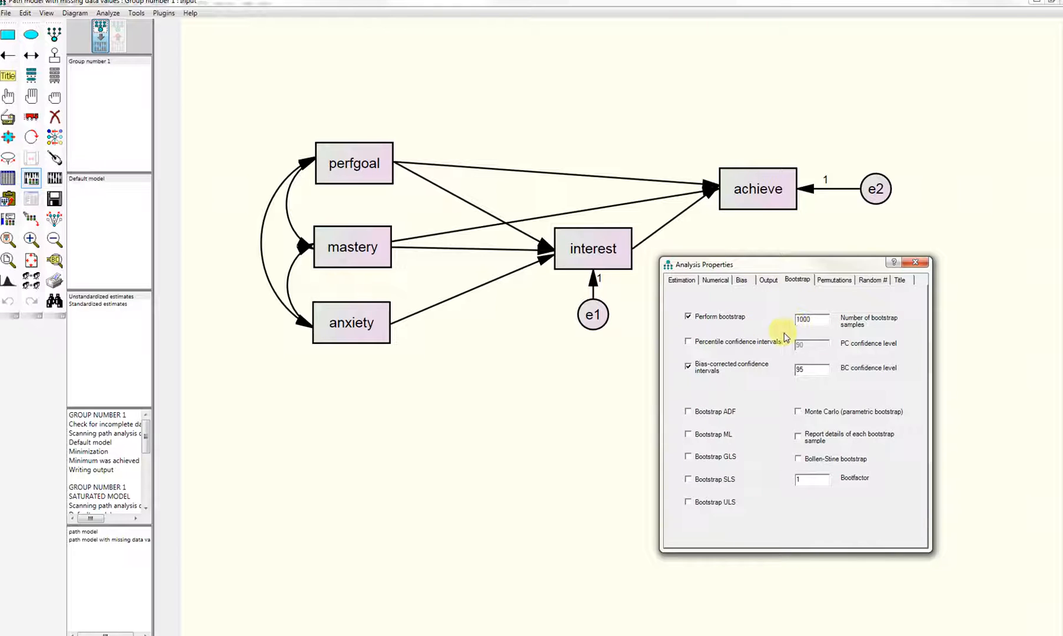
left_click(696, 319)
left_click(697, 319)
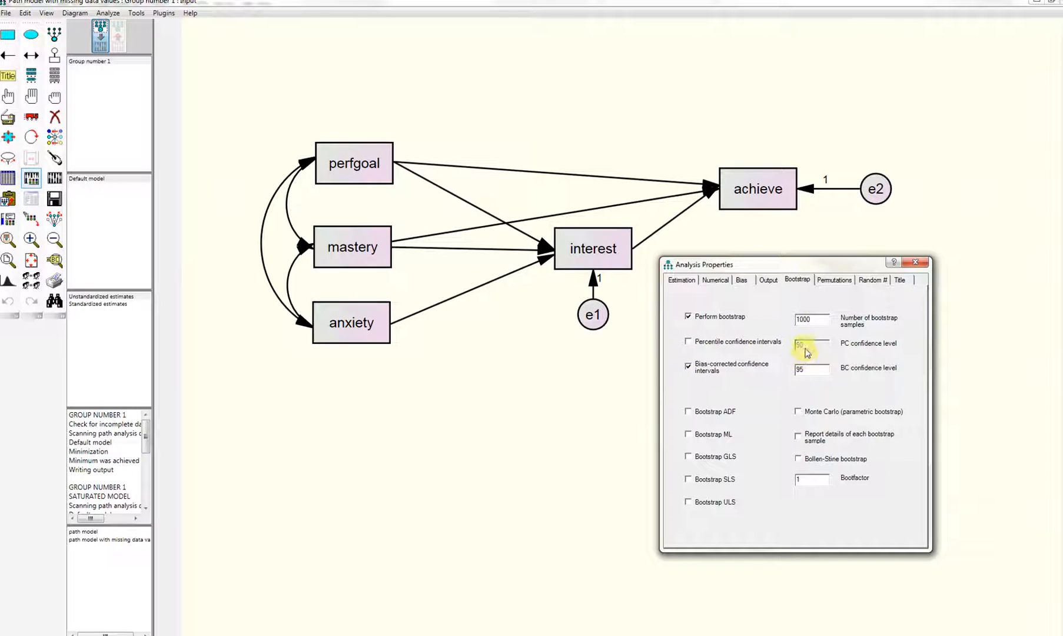
left_click(918, 264)
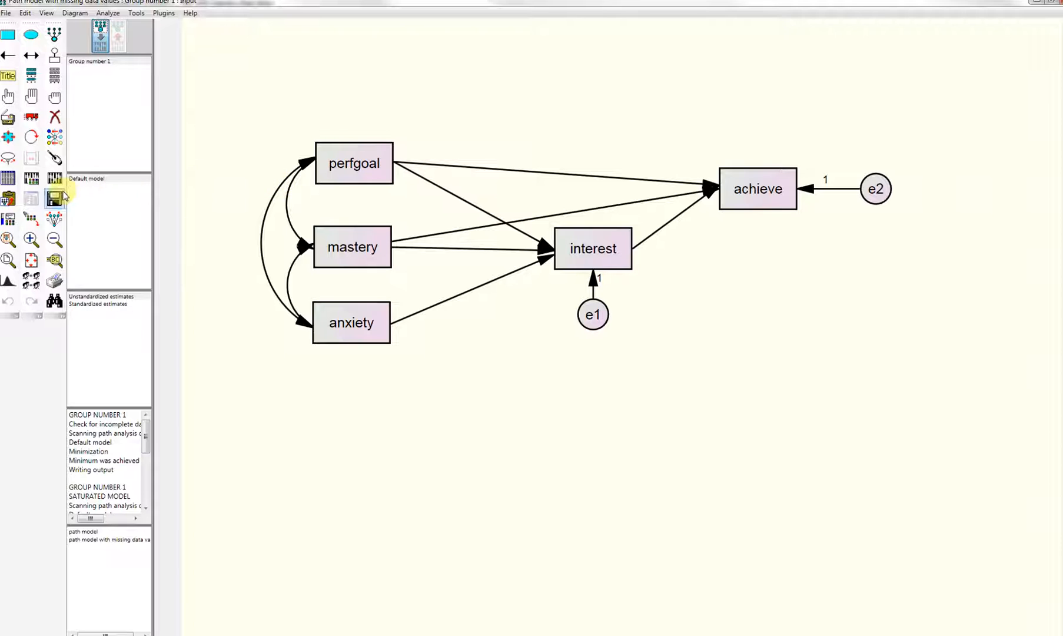
Review the analysis output options and try to calculate the estimates with bootstrapping and modification indices enabled
left_click(31, 178)
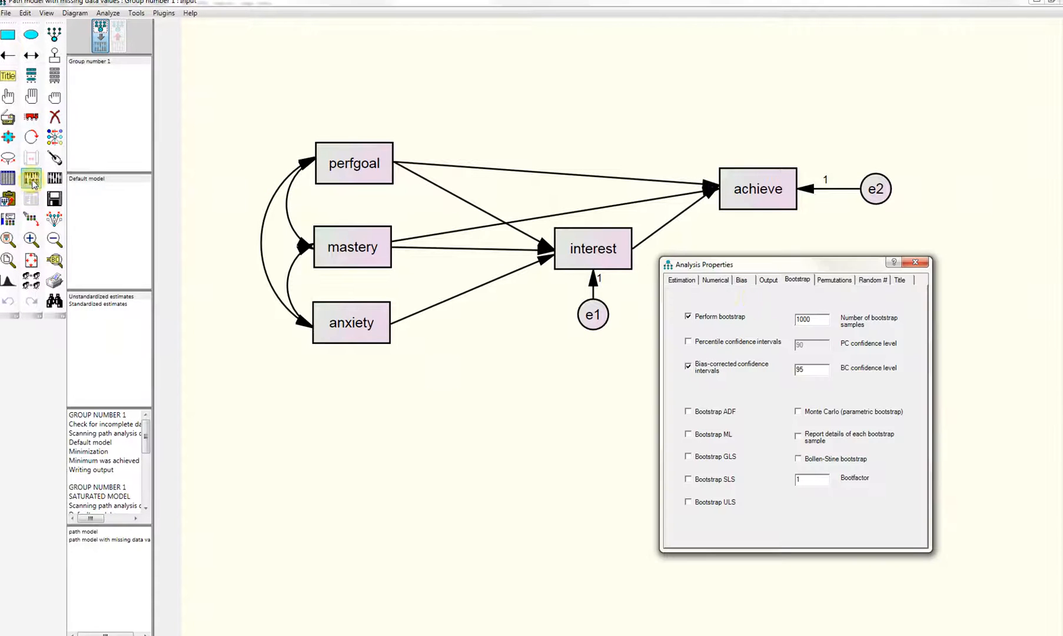
left_click(768, 281)
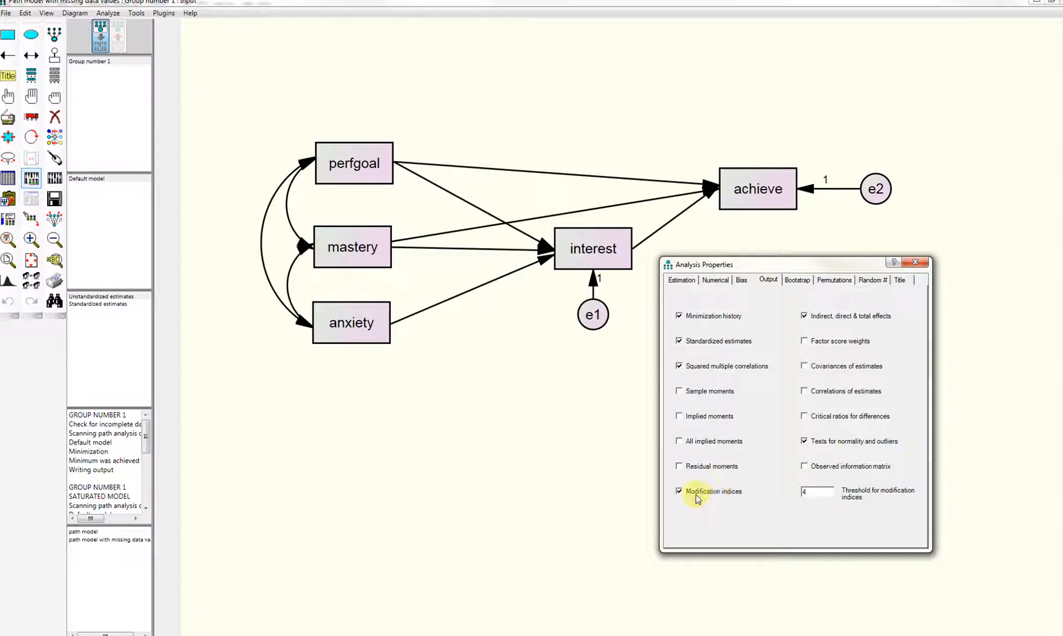
left_click(922, 266)
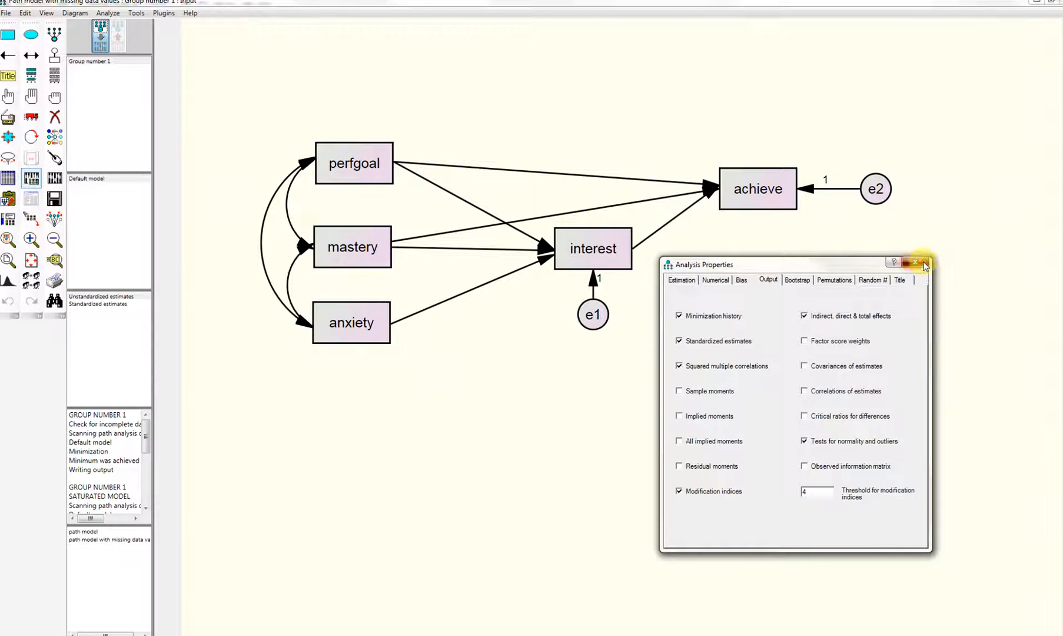
left_click(53, 178)
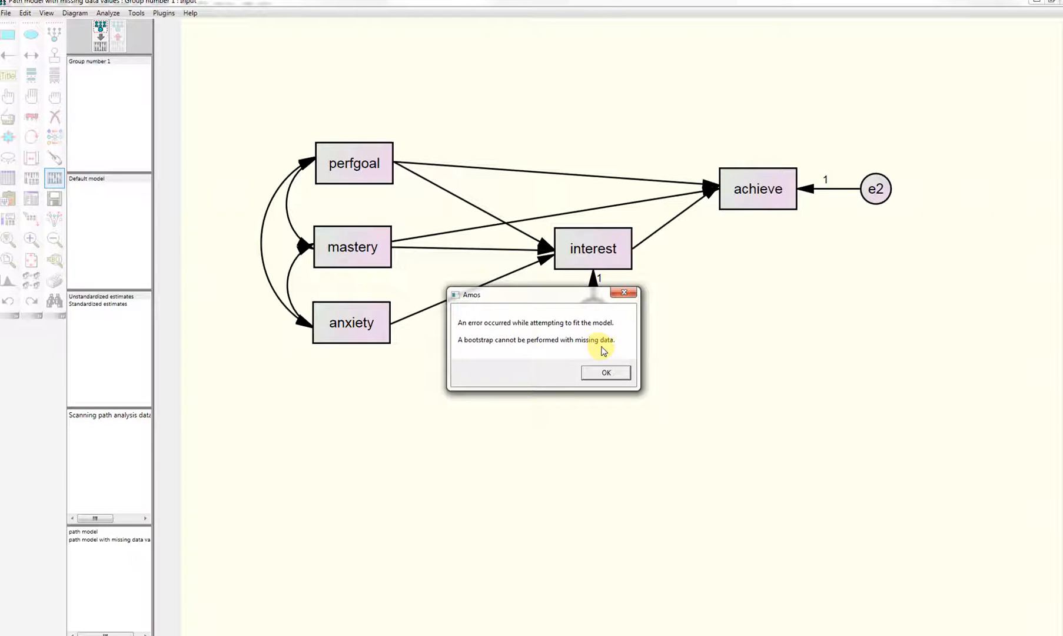
left_click(606, 372)
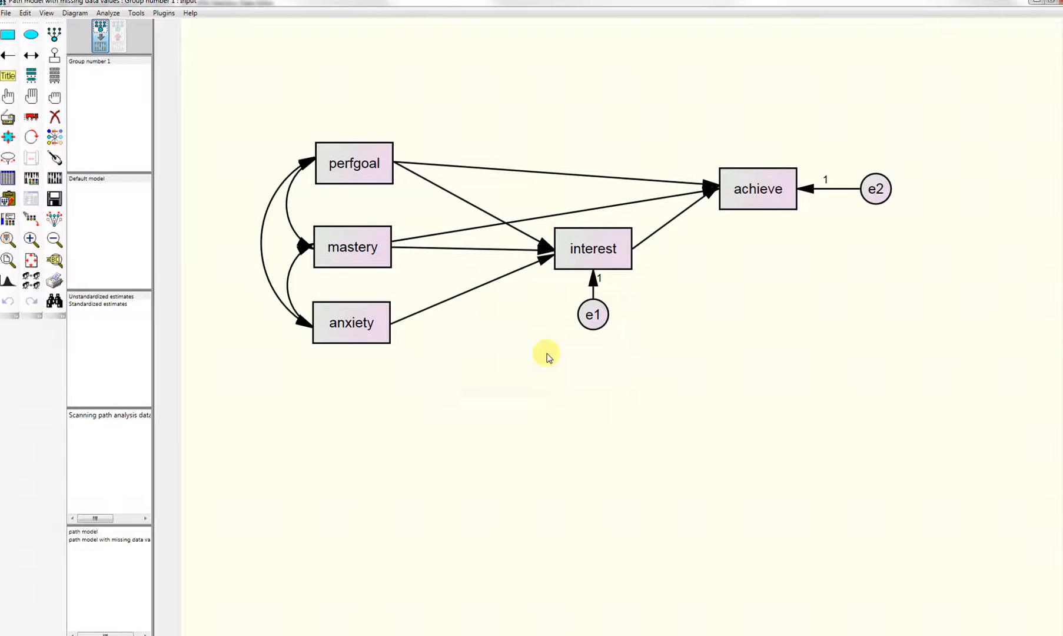
Turn off Perform bootstrap and Bias-corrected confidence intervals, and try calculating the estimates again
left_click(31, 178)
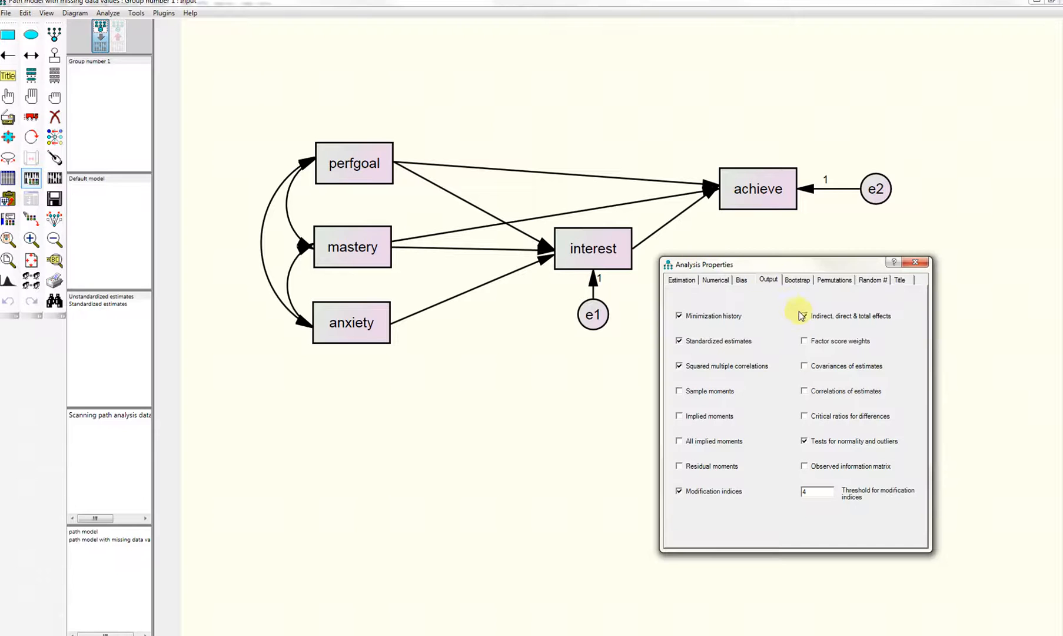
left_click(806, 282)
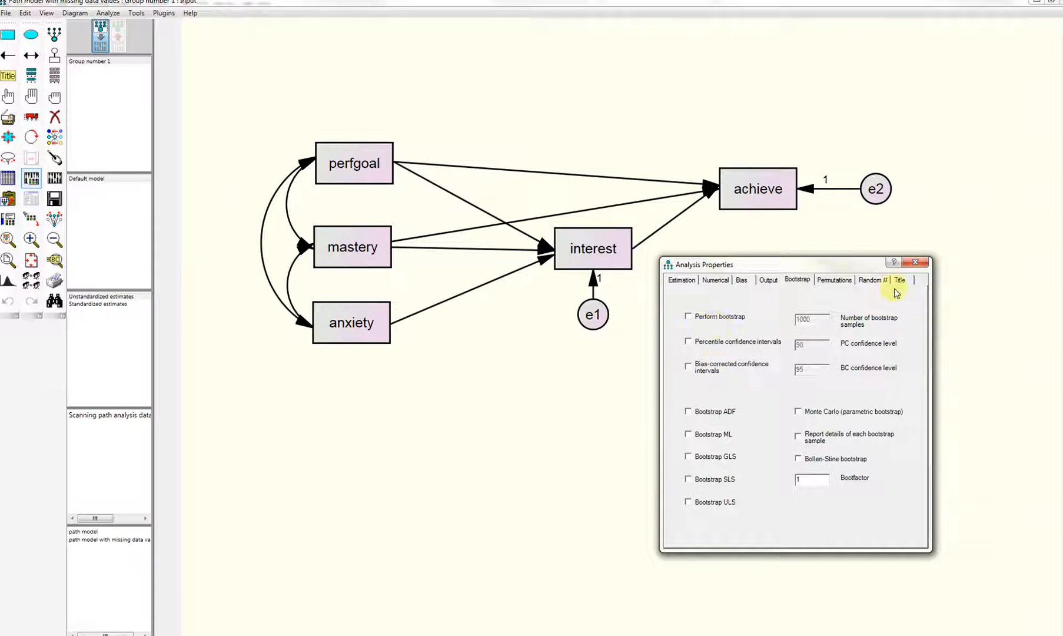
left_click(915, 262)
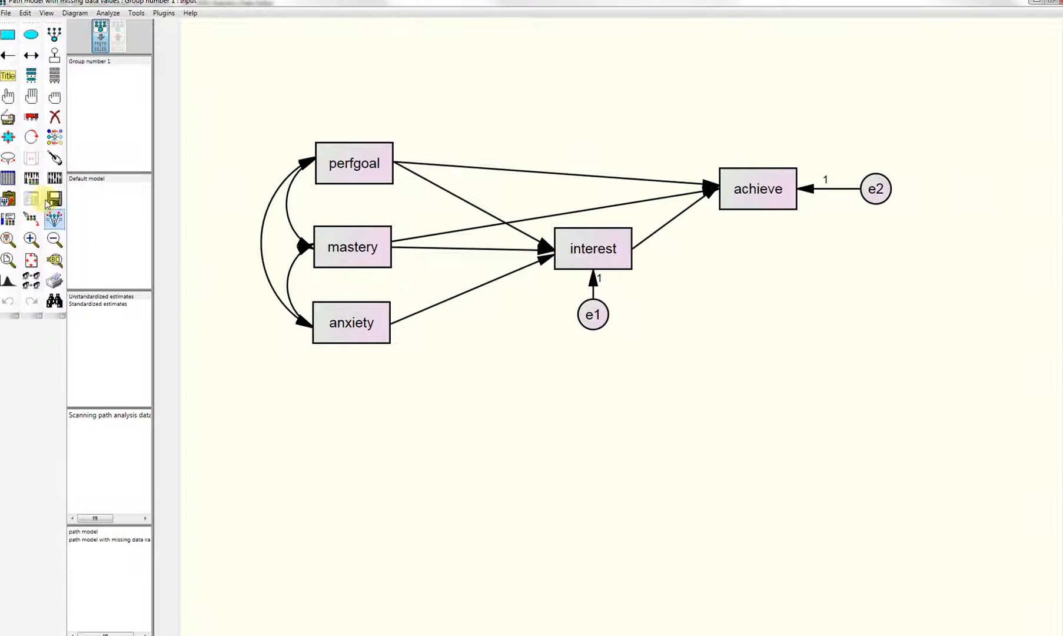
left_click(54, 178)
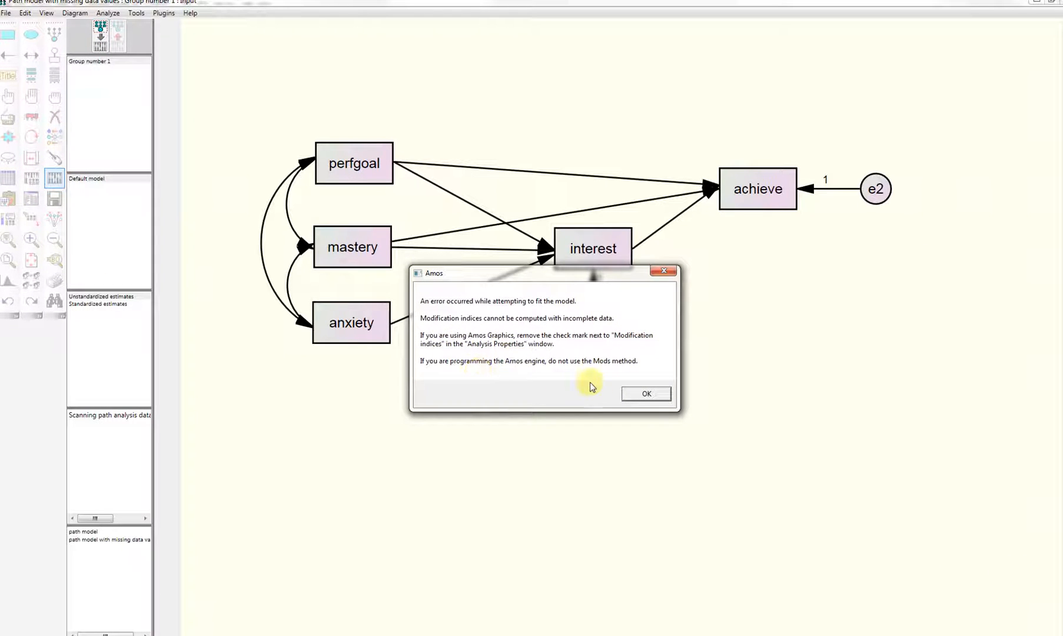
left_click(646, 393)
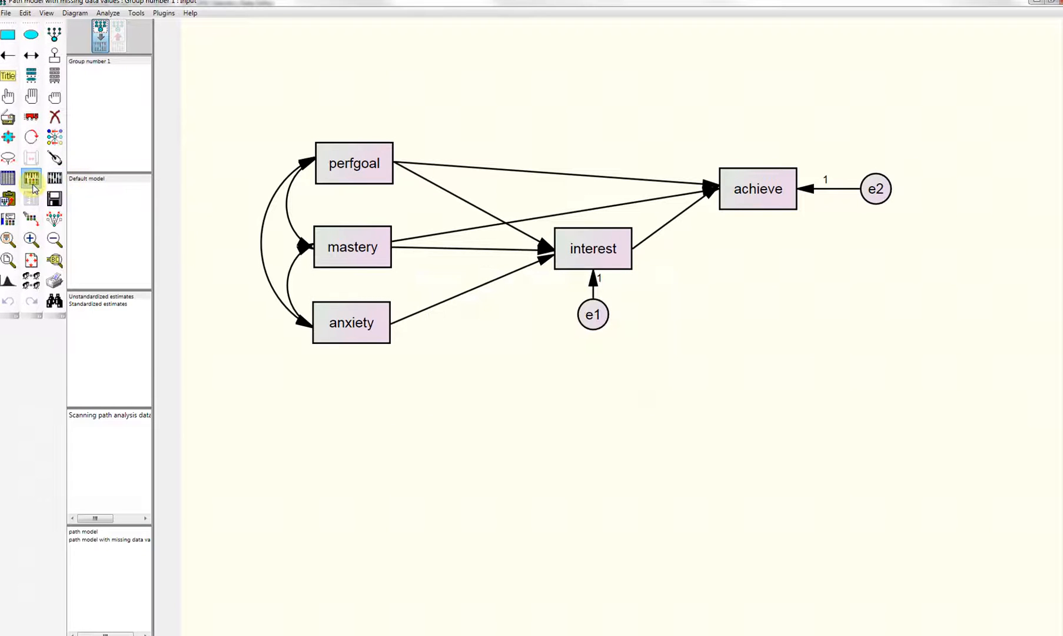
Turn off Modification indices in the analysis output options, keep Estimate means and intercepts enabled, and calculate the path model's estimates
left_click(32, 180)
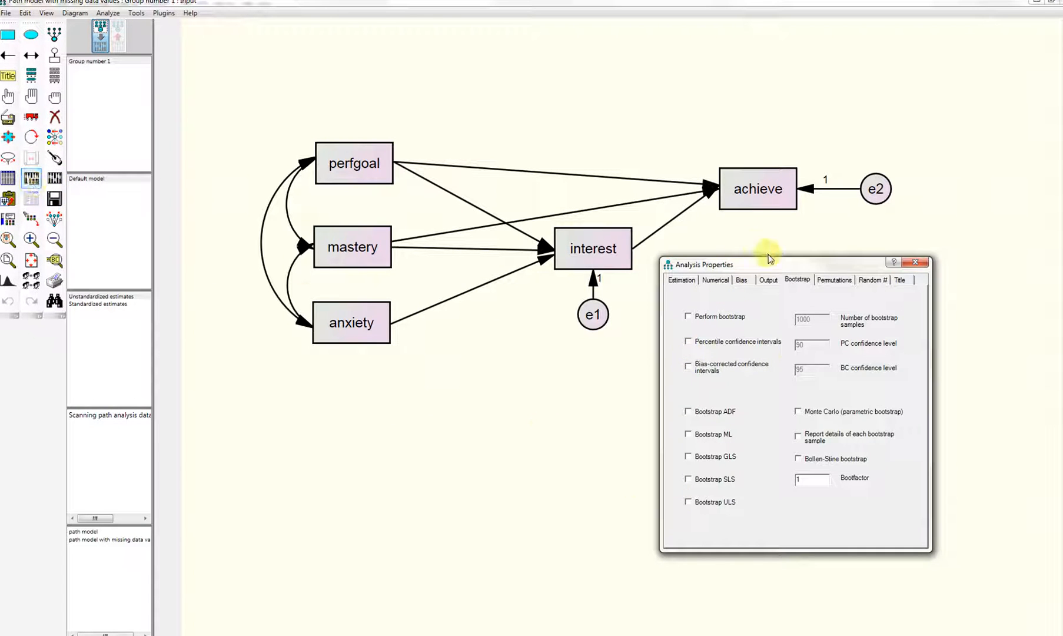
left_click(768, 280)
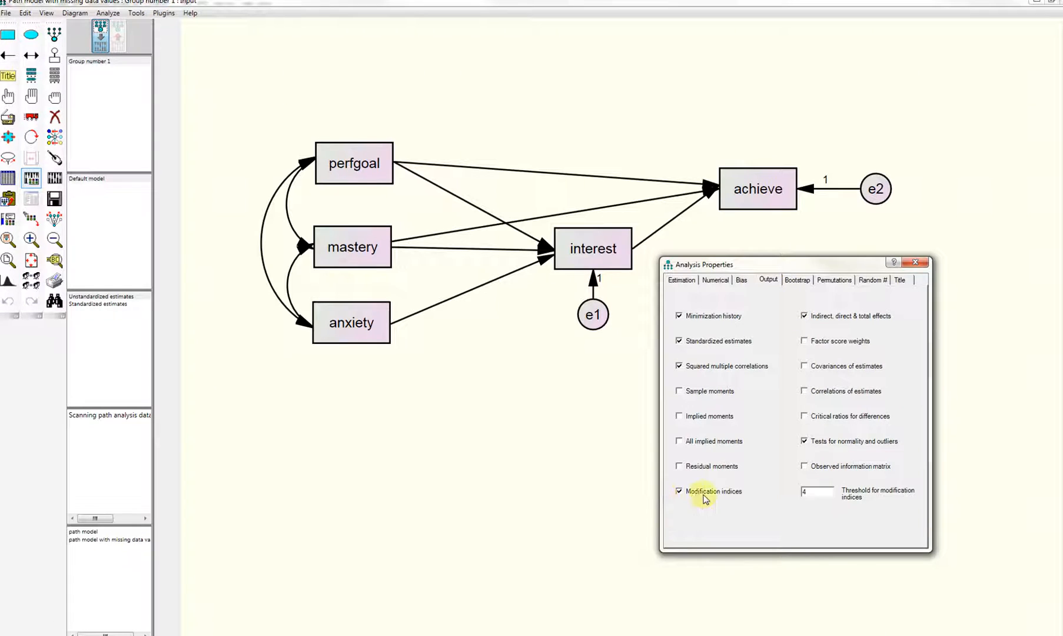
left_click(918, 263)
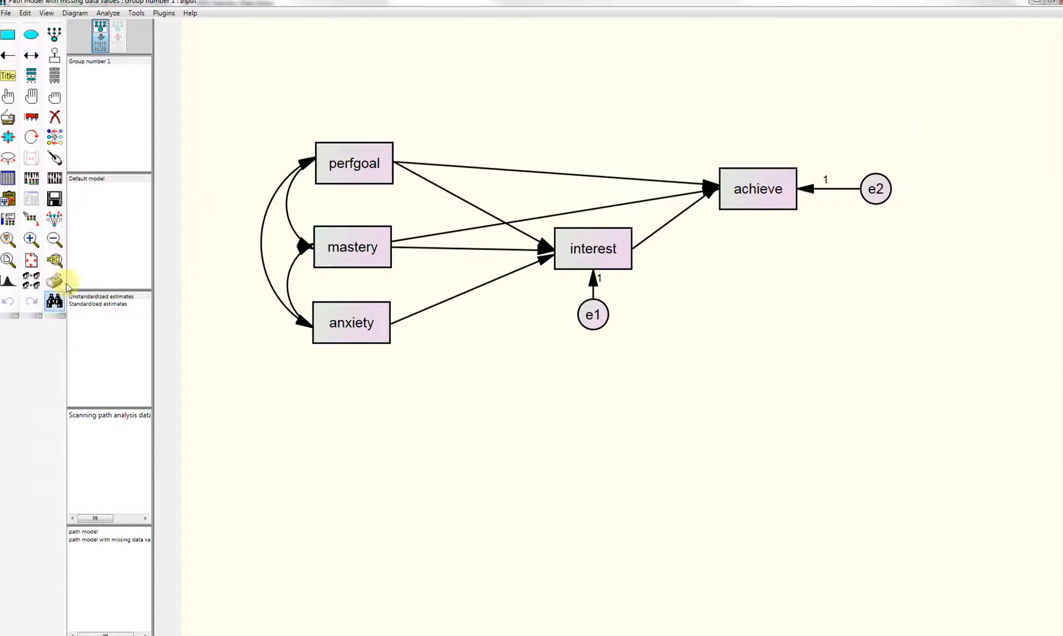
left_click(33, 179)
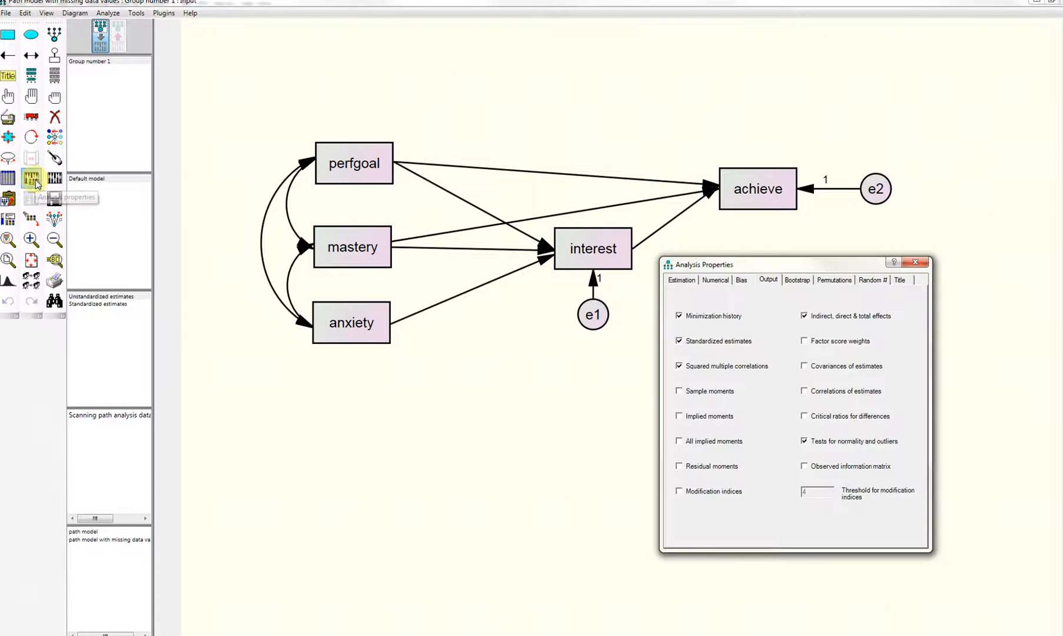
left_click(681, 281)
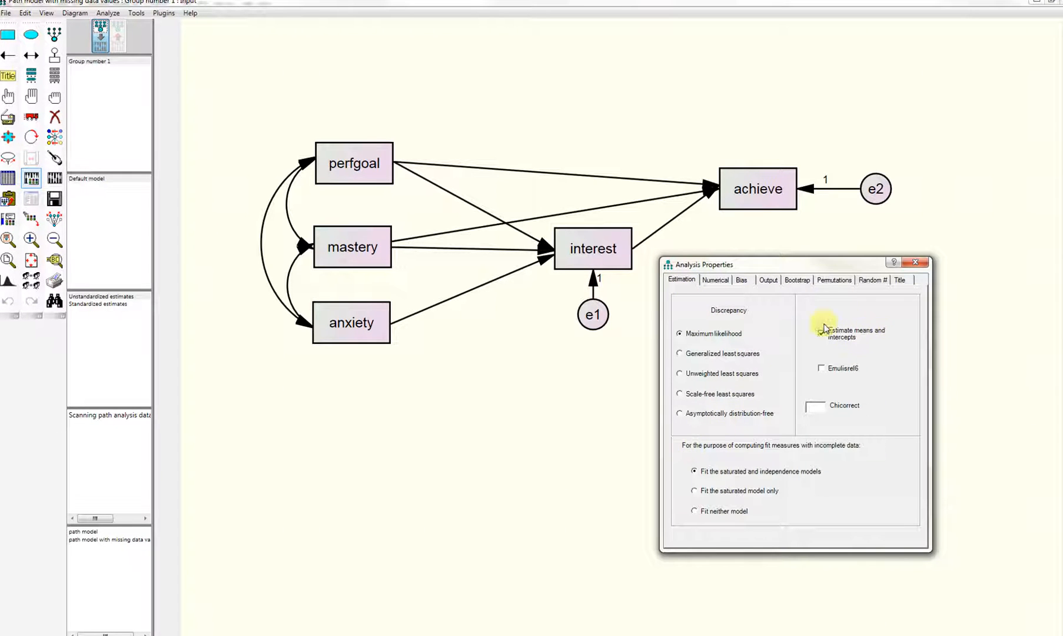
left_click(915, 262)
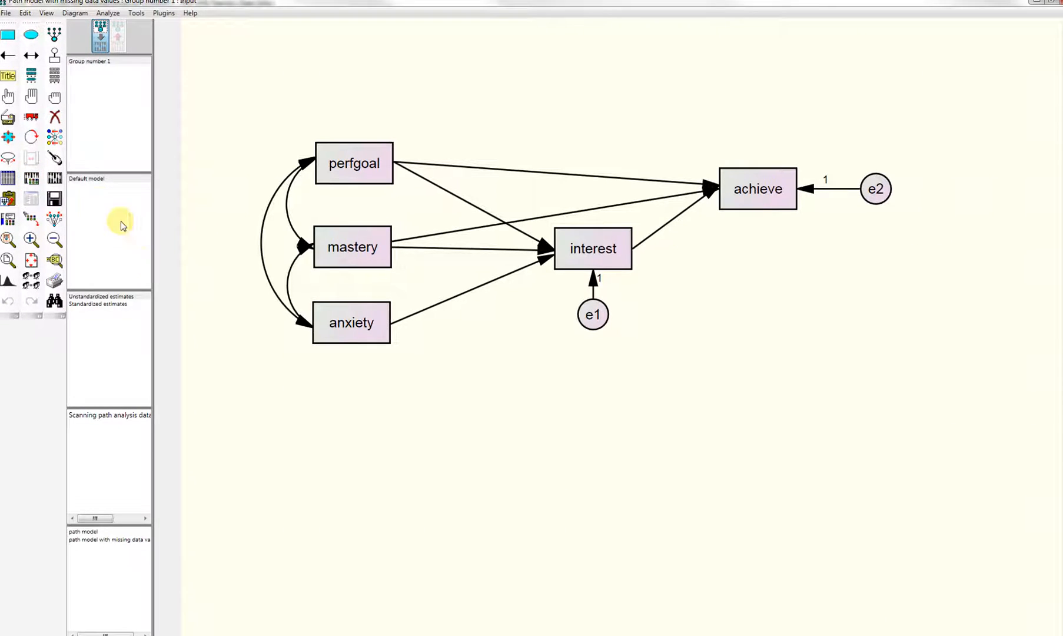
left_click(55, 178)
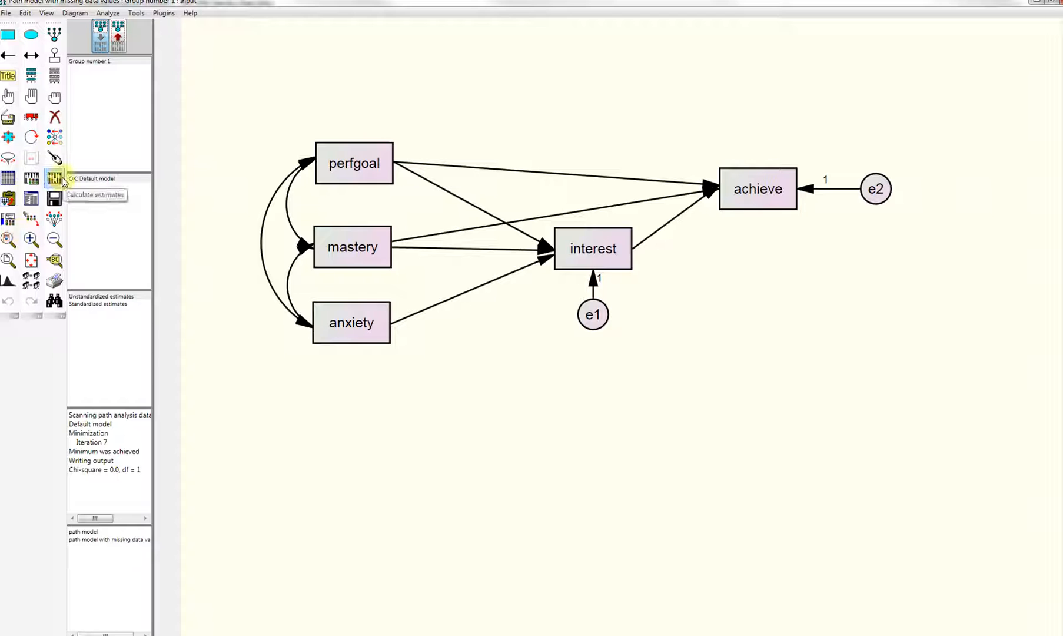
Display the estimates on the output path diagram and switch from unstandardized to standardized estimates
left_click(118, 40)
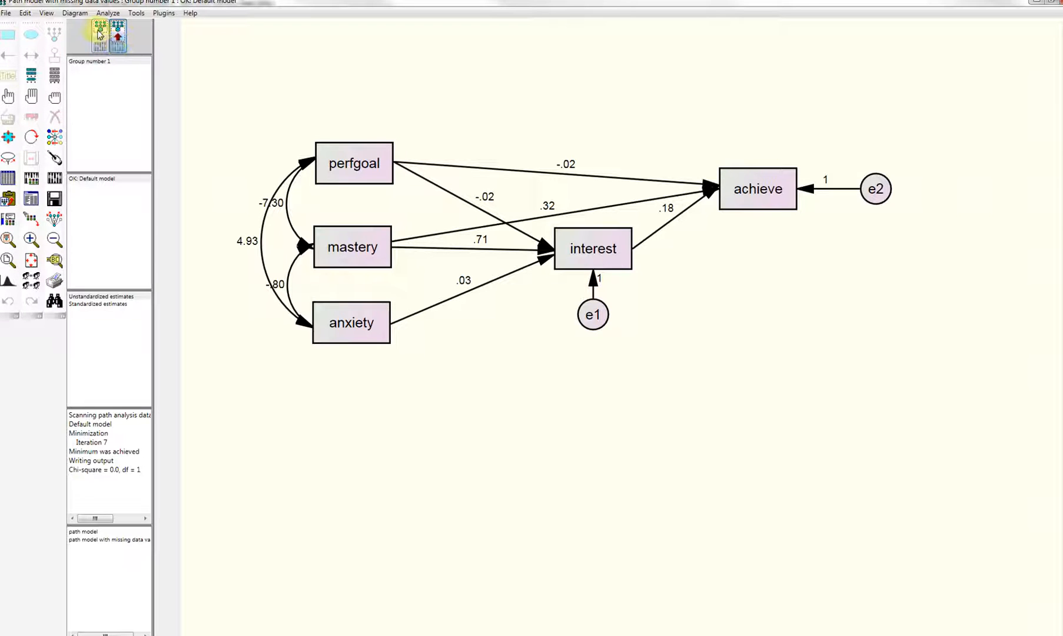
left_click(100, 35)
left_click(118, 37)
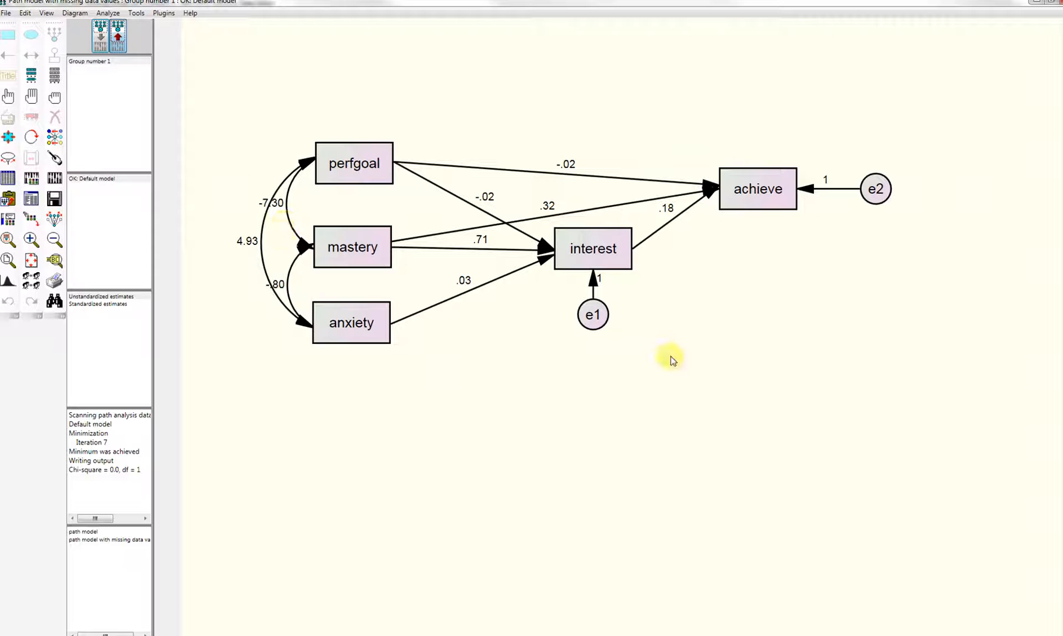
left_click(118, 304)
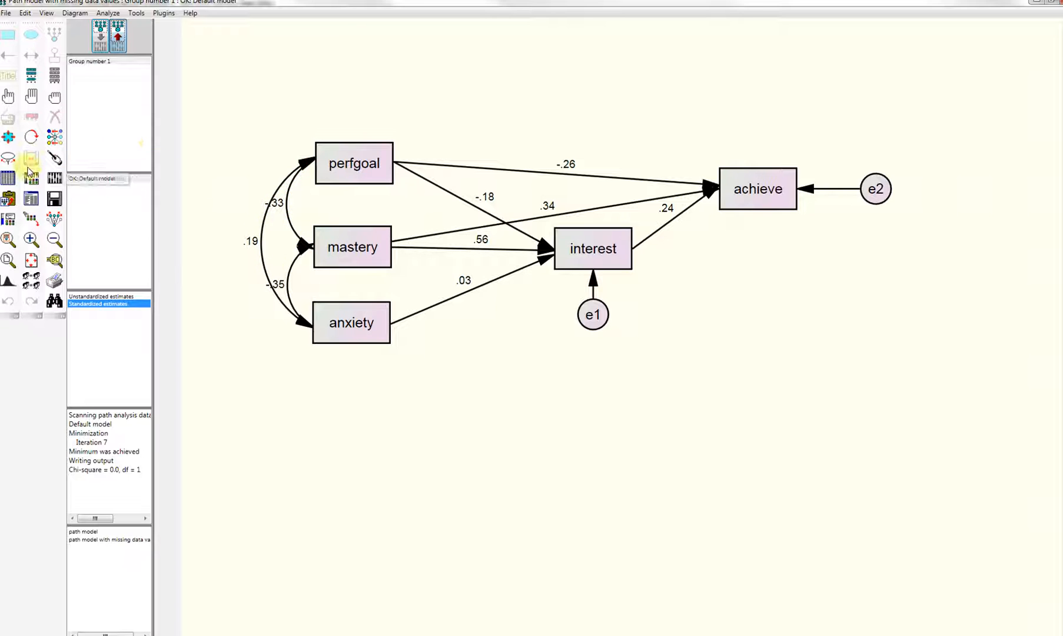
Reposition the covariance labels beside their curved arrows and place the mastery-to-interest path label below its arrow
left_click(8, 159)
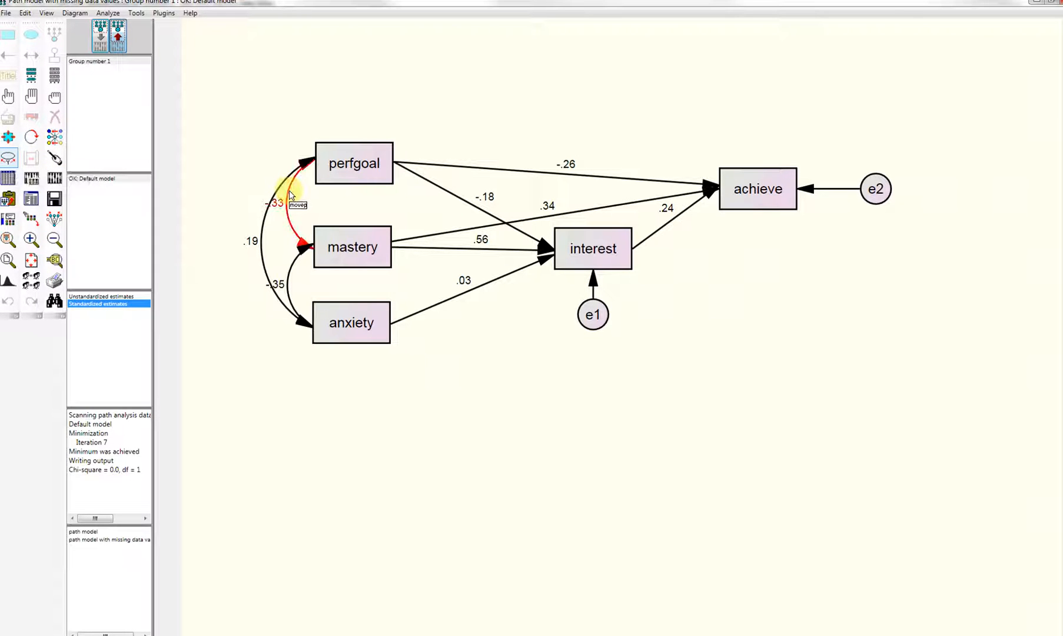
left_click_drag(289, 190, 293, 207)
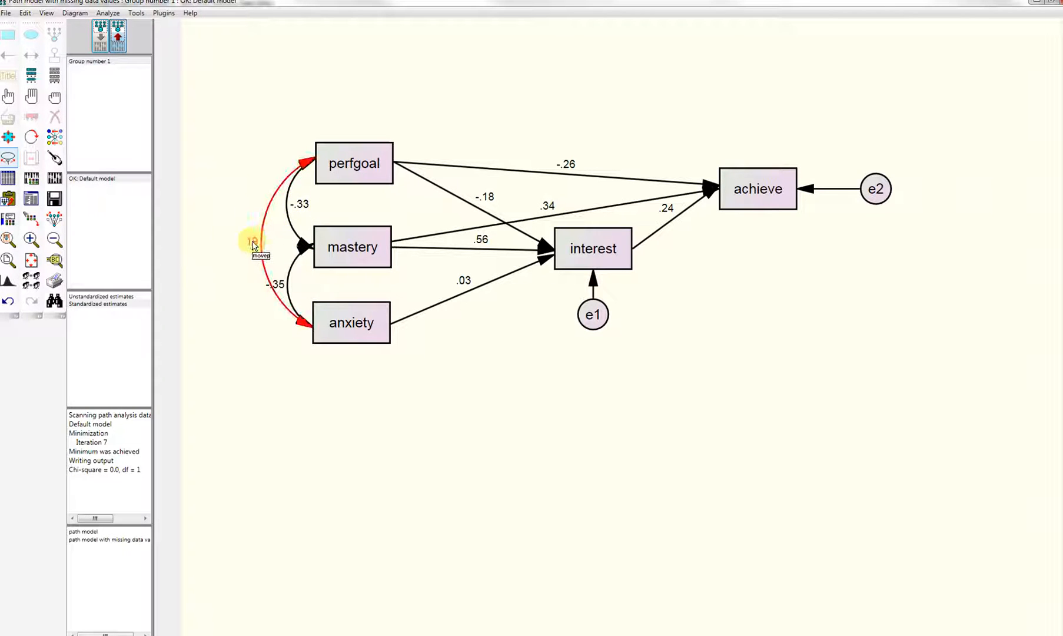
mouse_move(256, 241)
left_mouse_down()
mouse_move(256, 219)
mouse_move(258, 243)
left_mouse_up()
left_click_drag(275, 286, 302, 295)
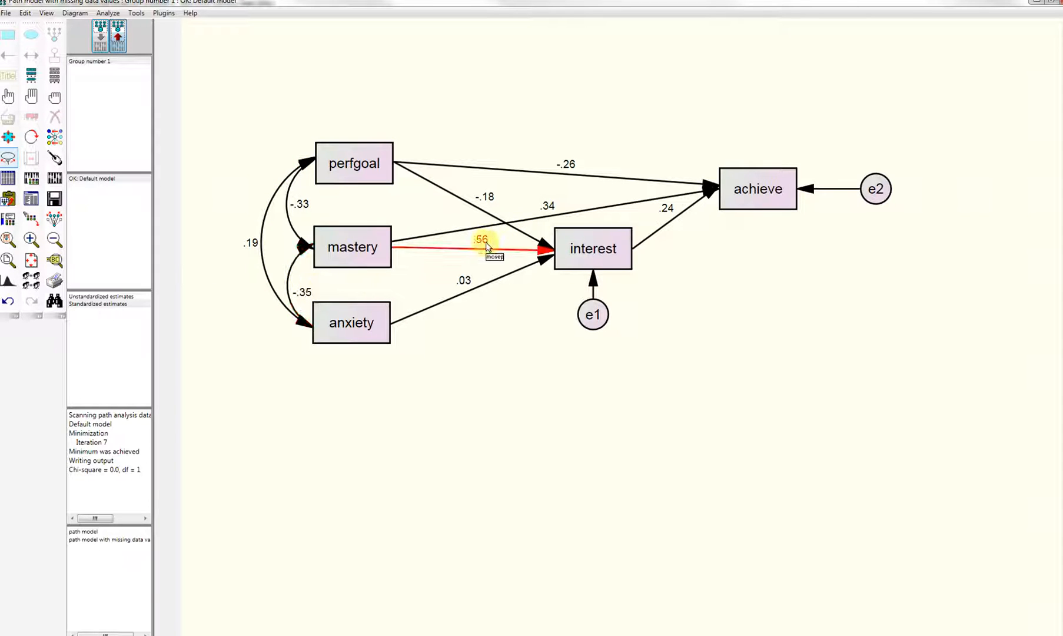
left_click_drag(486, 254, 434, 272)
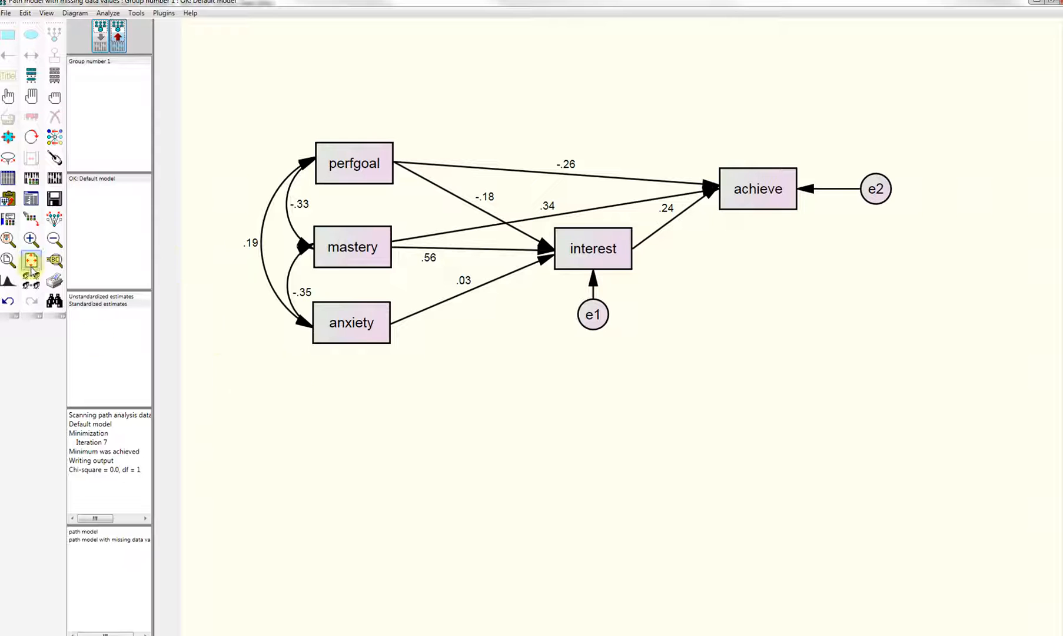
Open the text output full size and examine the model notes, then the estimates from regression weights through squared multiple correlations
left_click(30, 201)
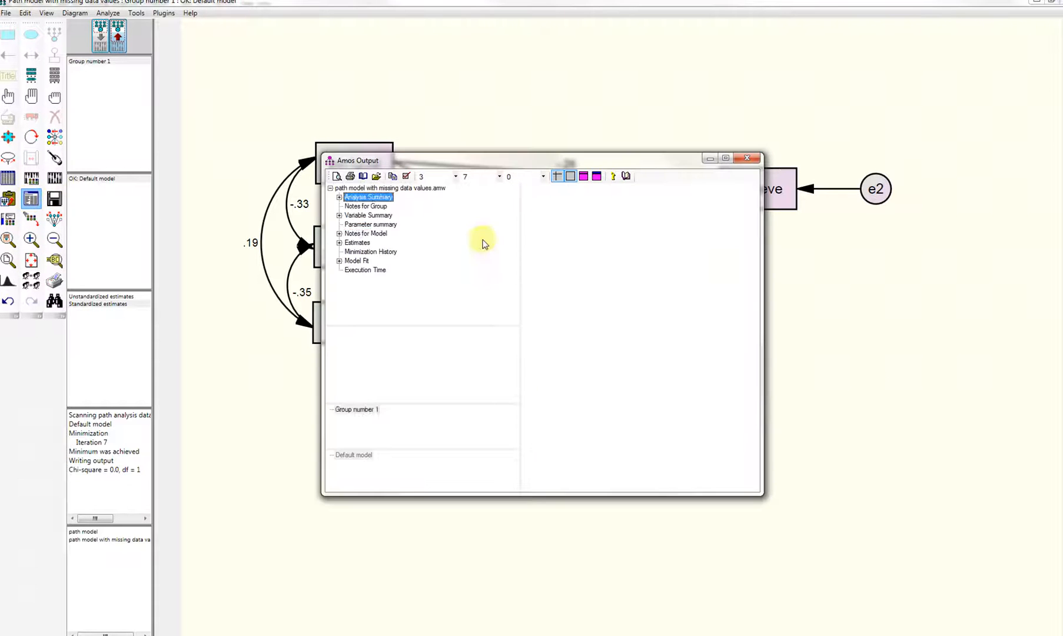
left_click(726, 158)
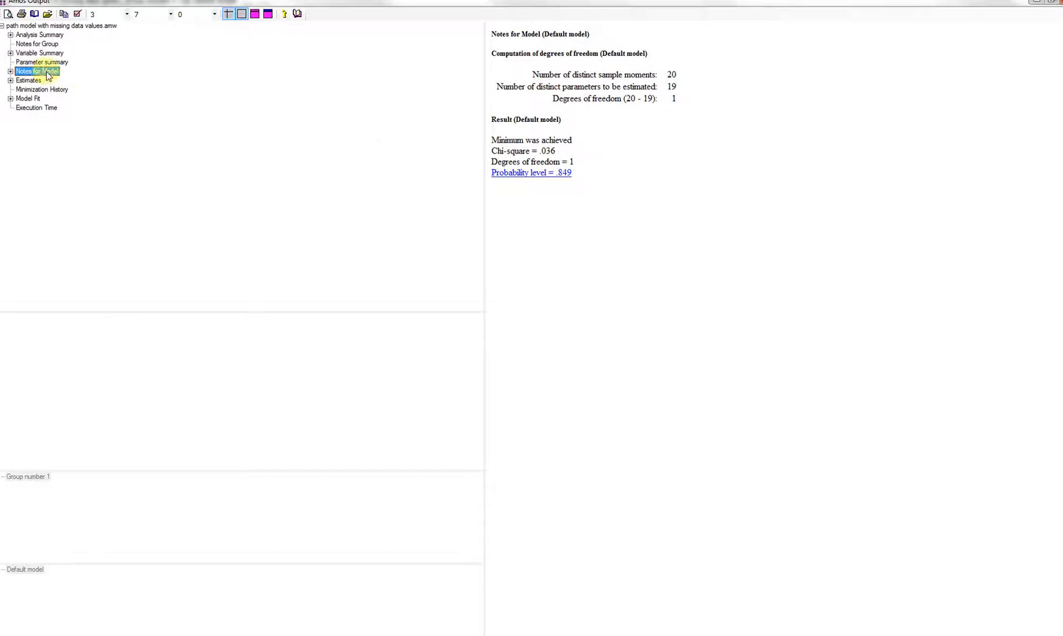
double_click(32, 81)
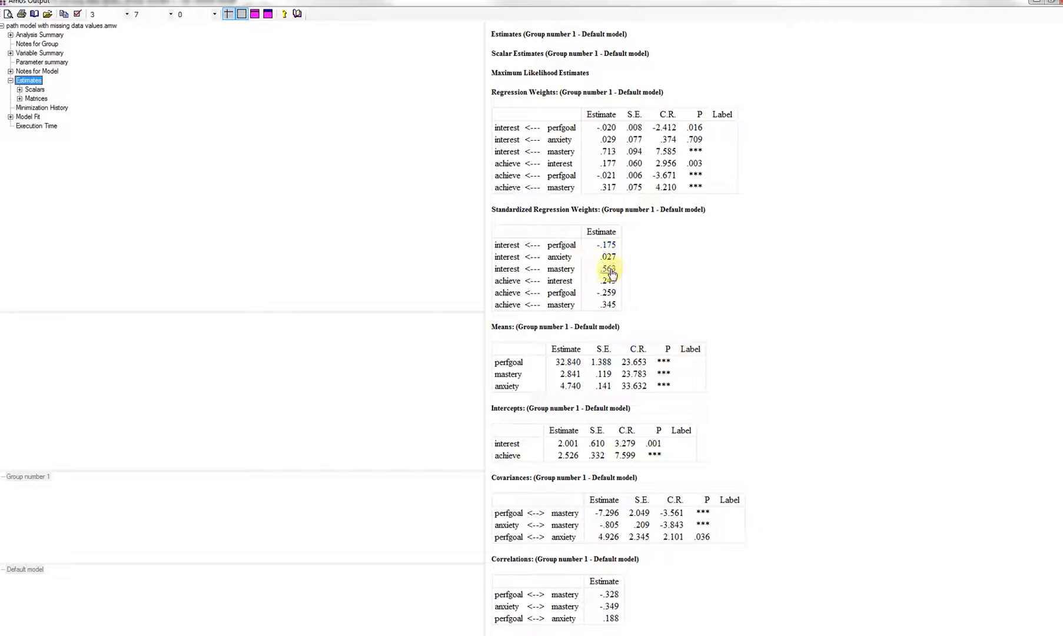
left_click(860, 349)
scroll(854, 373, "down", 5)
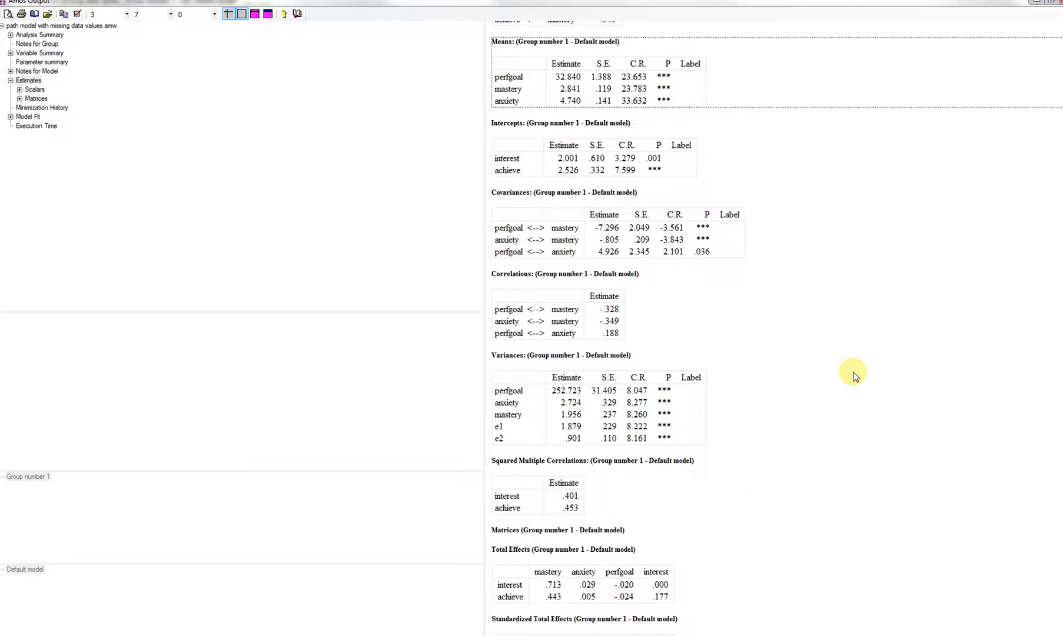
scroll(852, 374, "down", 2)
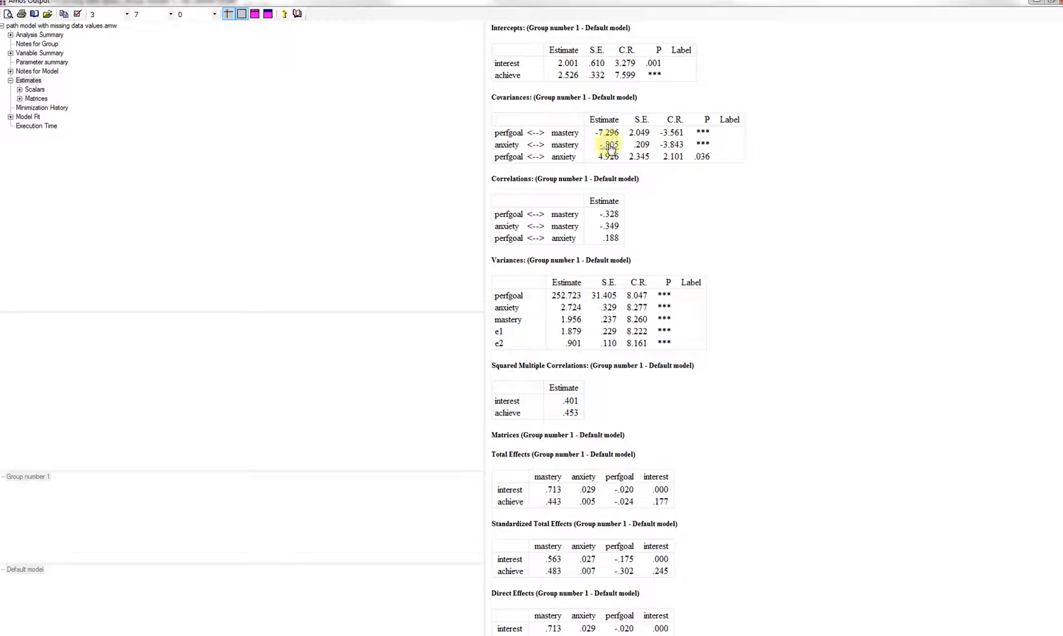
scroll(784, 352, "down", 4)
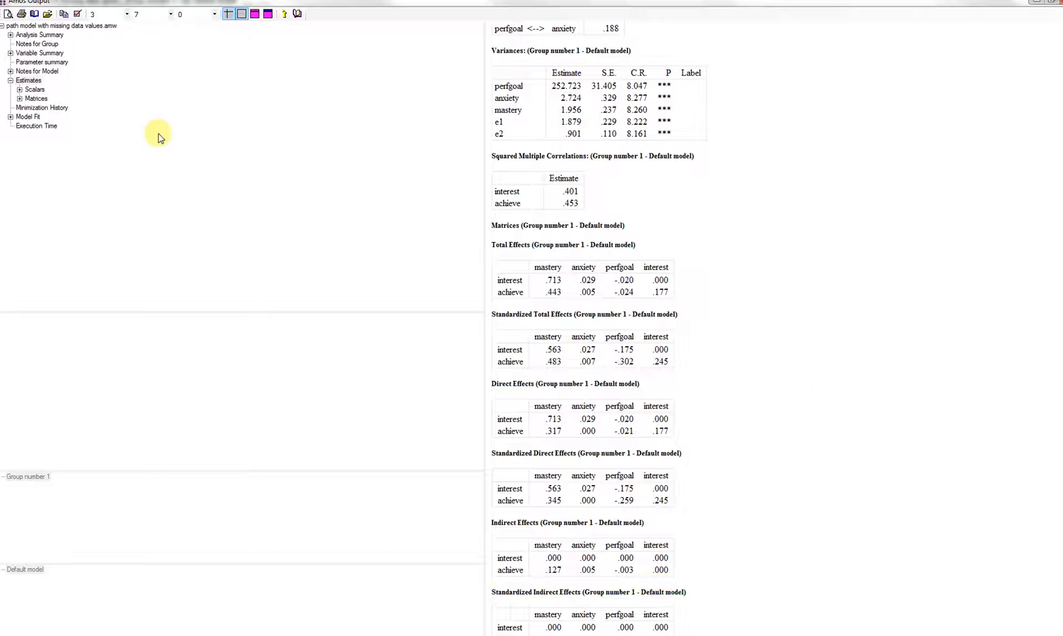
Examine the total, direct and indirect effects matrices and the Model Fit summary in the text output
left_click(36, 98)
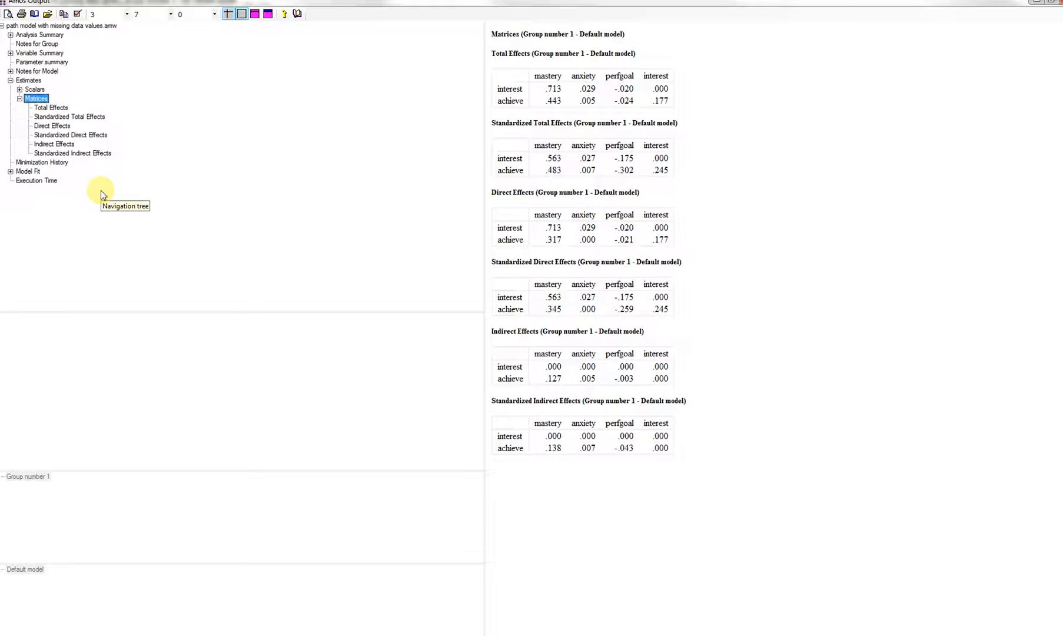
left_click(26, 172)
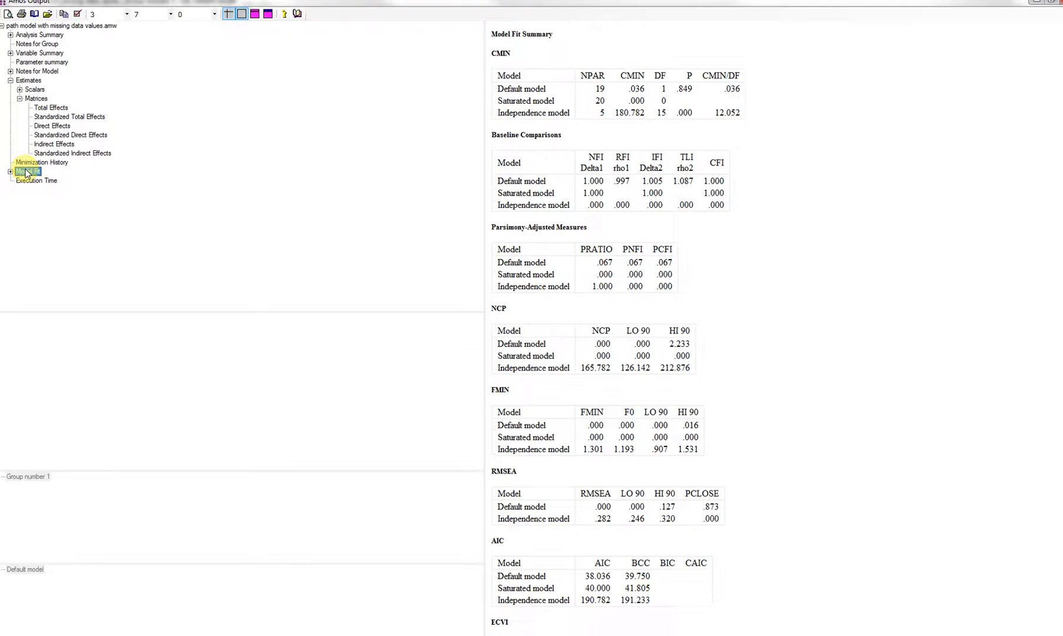
double_click(27, 172)
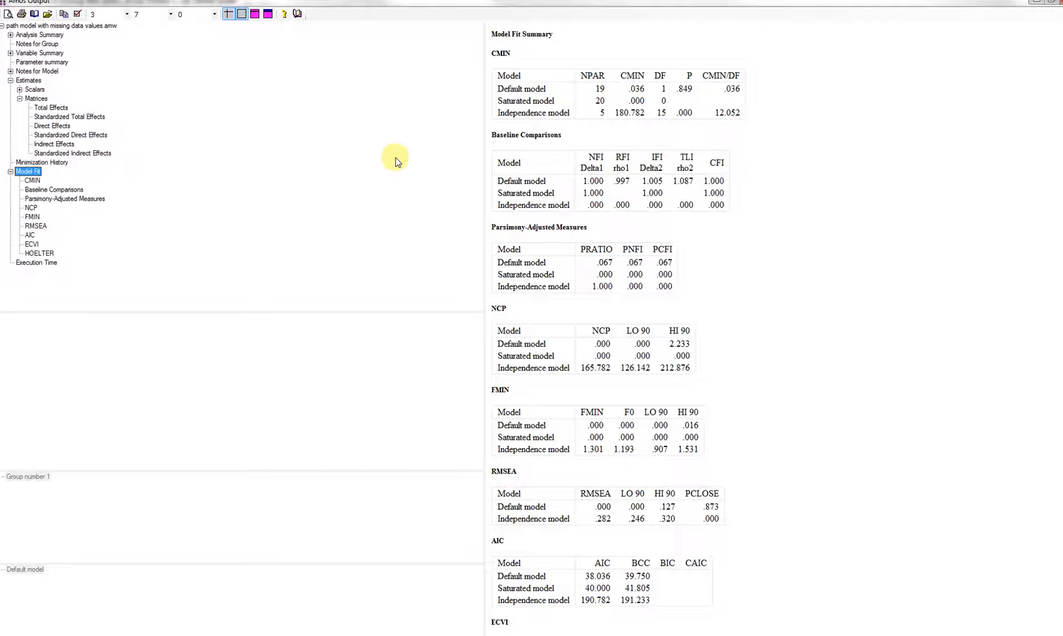
left_click(868, 259)
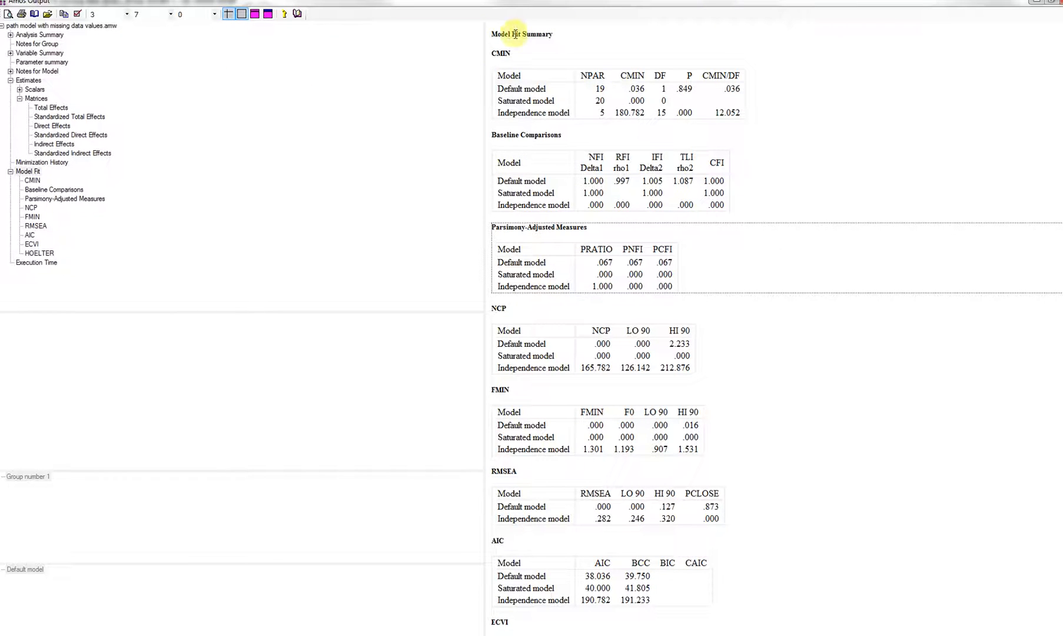
Review the Variable Summary and Notes for Model in the text output, and close the output
left_click(35, 53)
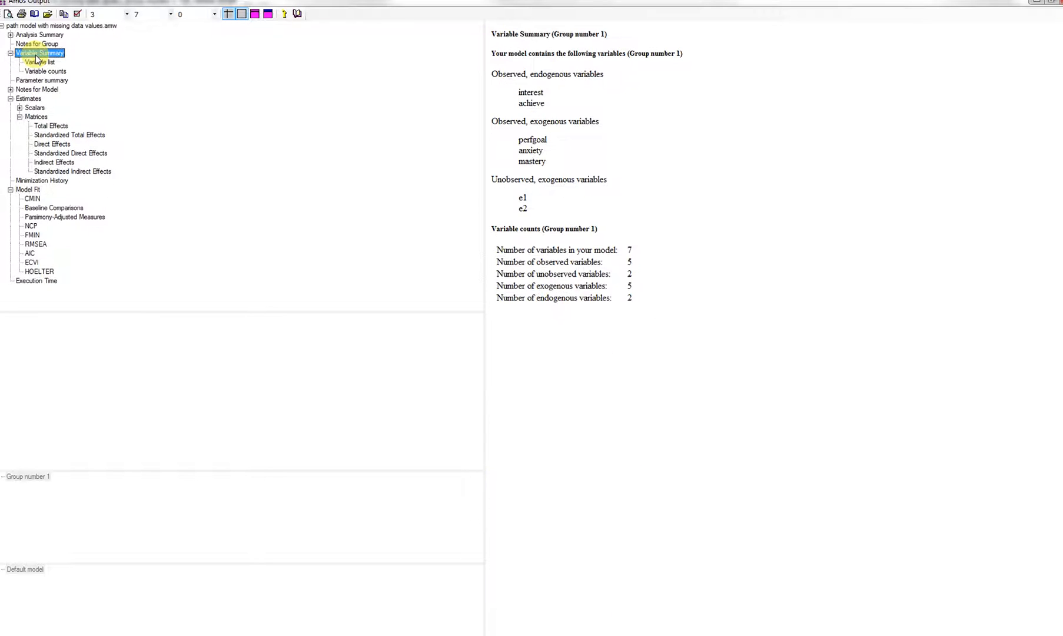
left_click(41, 83)
left_click(42, 89)
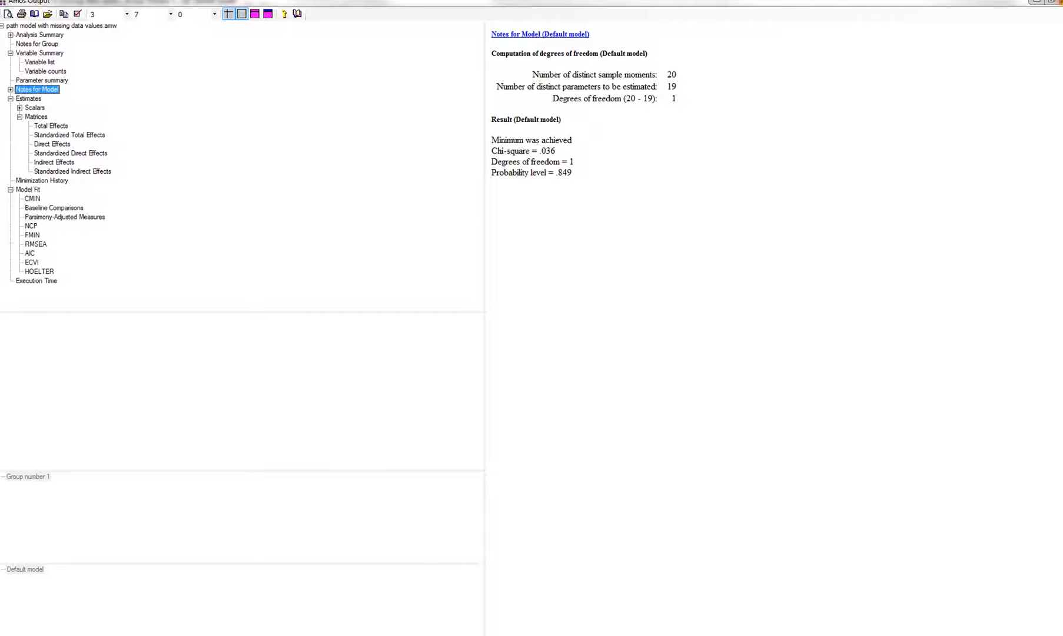
left_click(1061, 3)
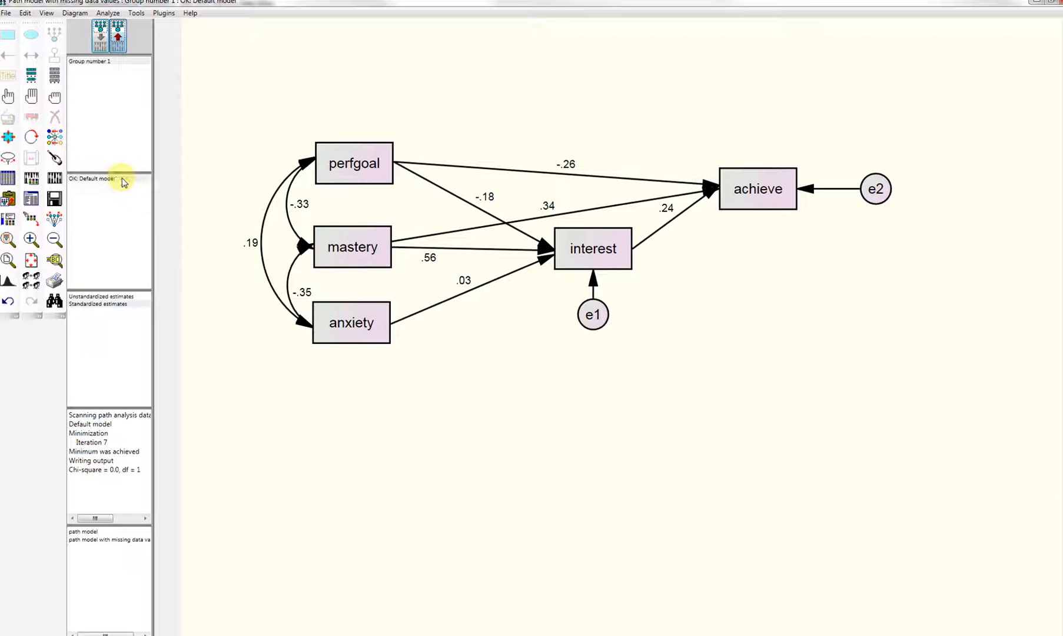
Review the Estimate means and intercepts setting in the estimation properties and close them
left_click(31, 179)
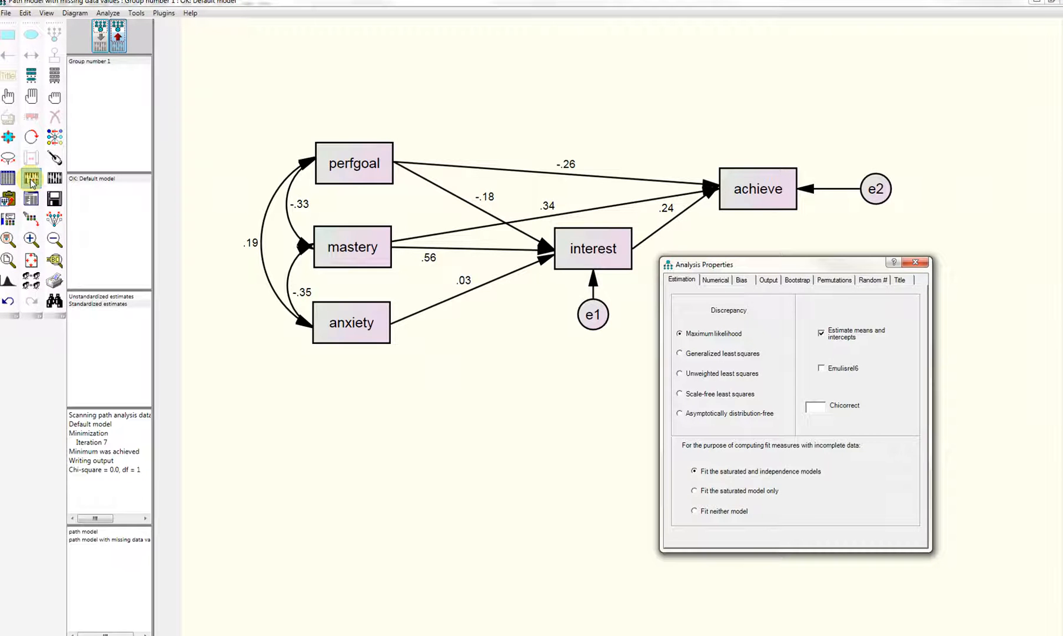
left_click(823, 334)
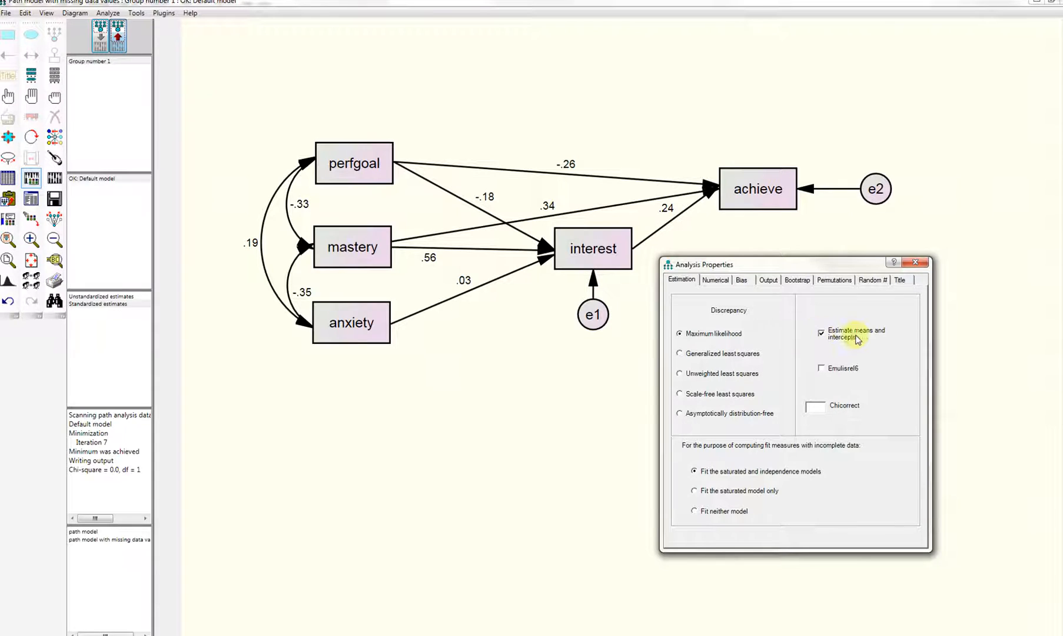
left_click(917, 266)
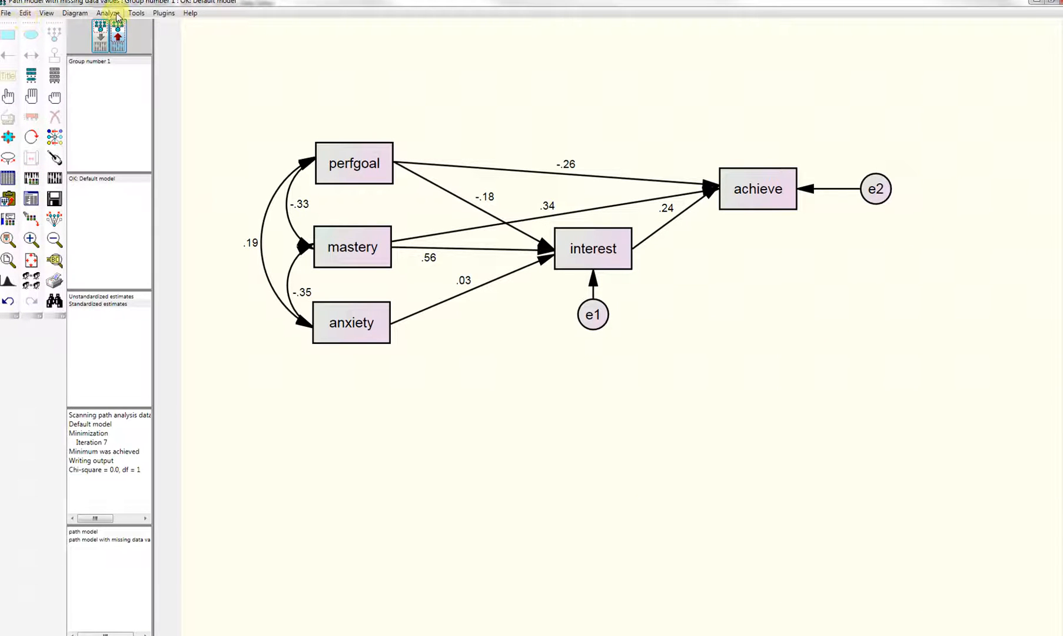
Open Data Imputation and go through the regression and stochastic regression methods to Bayesian imputation
left_click(115, 14)
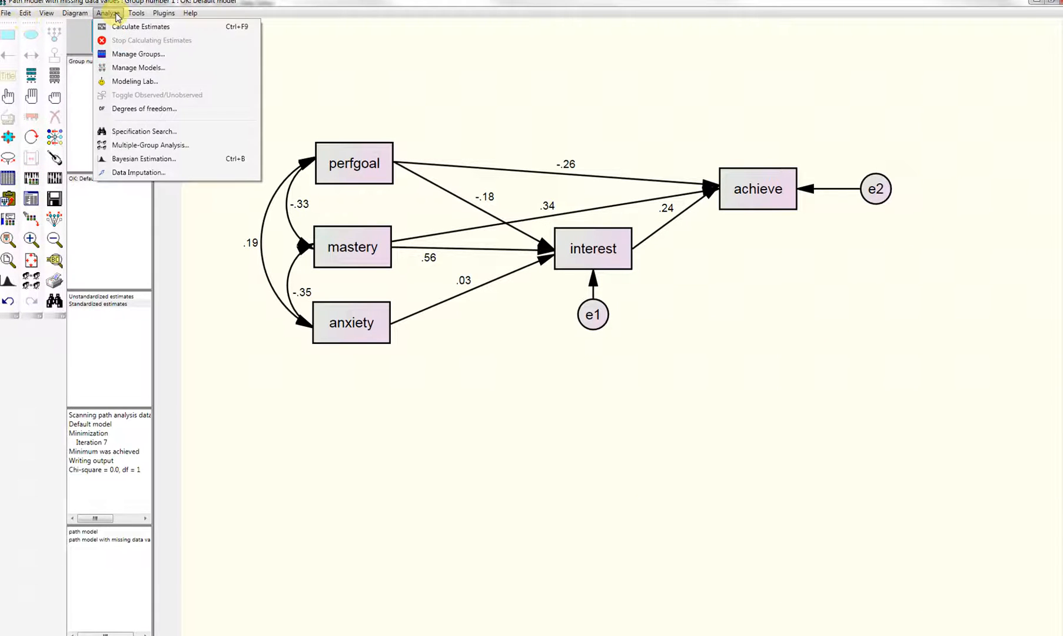
left_click(147, 172)
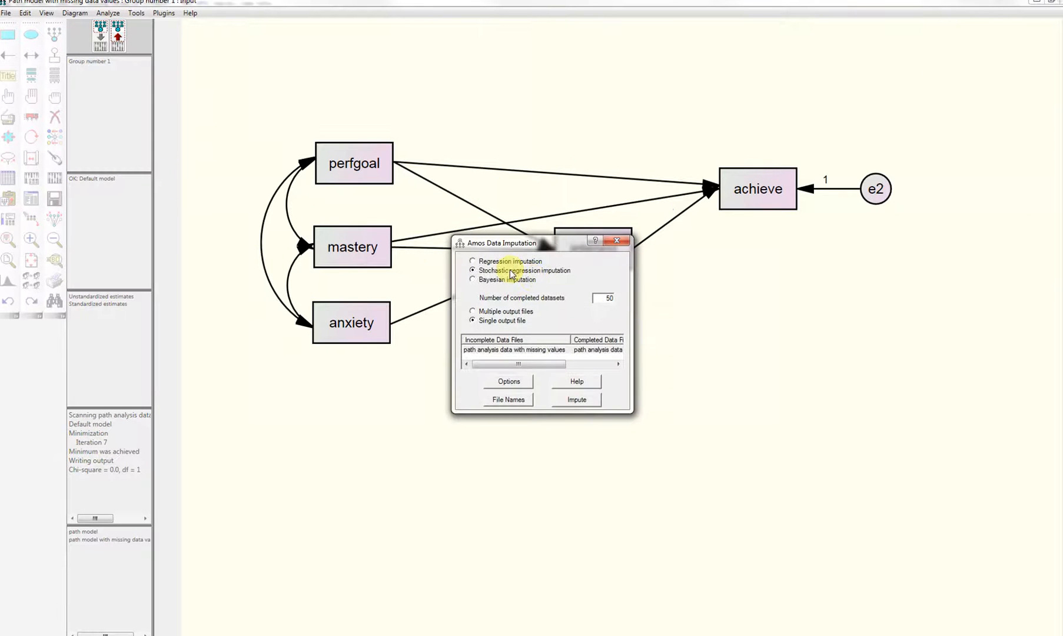
left_click(499, 262)
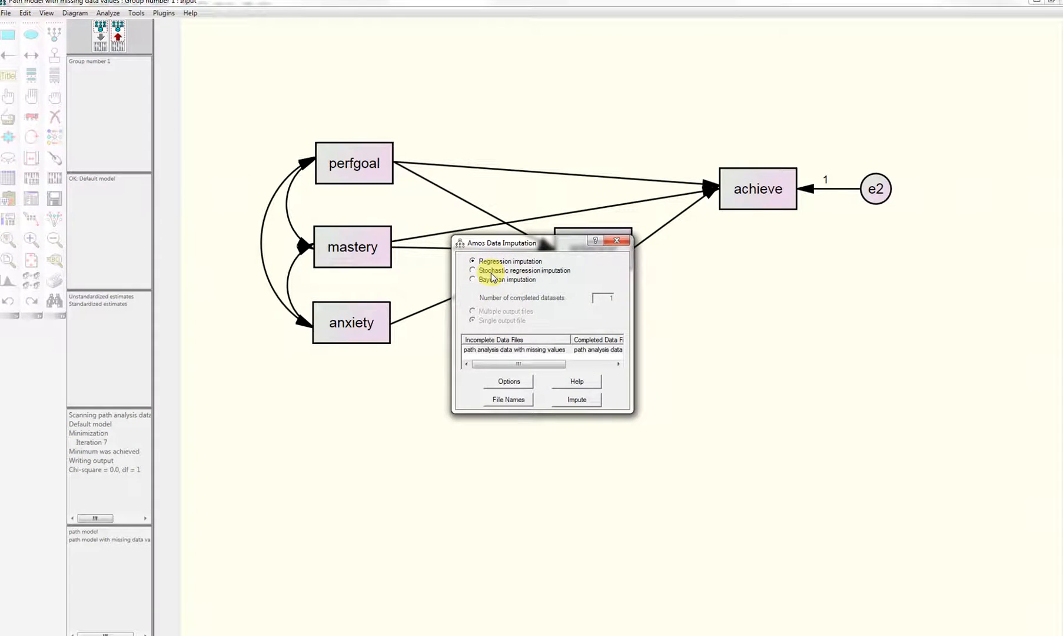
left_click(491, 272)
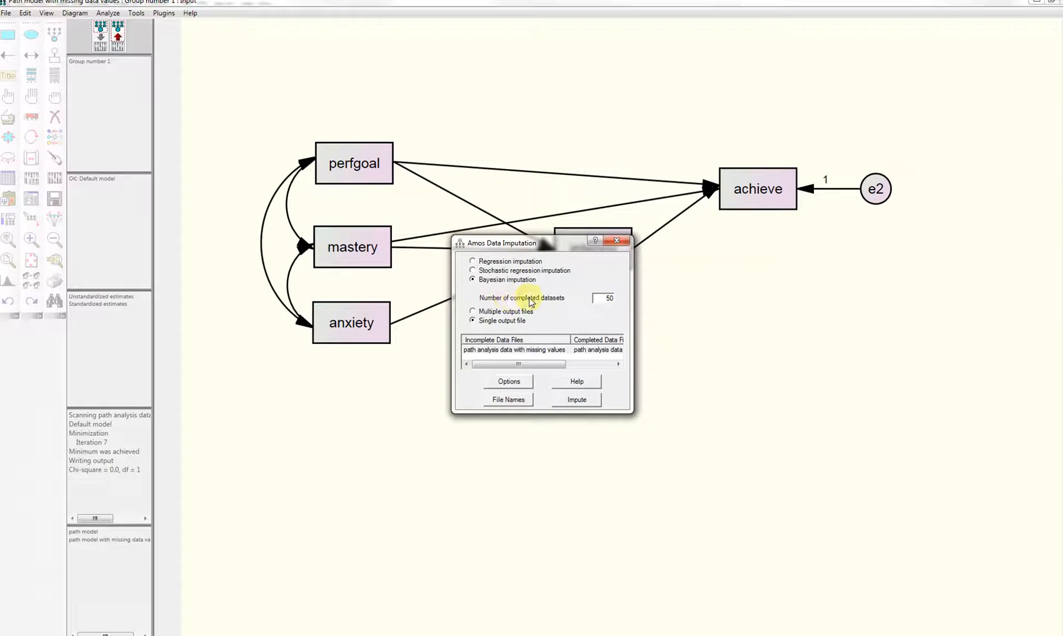
Set the number of completed datasets to 1 and impute the missing values into a single output file
double_click(598, 298)
type("1")
left_click(588, 400)
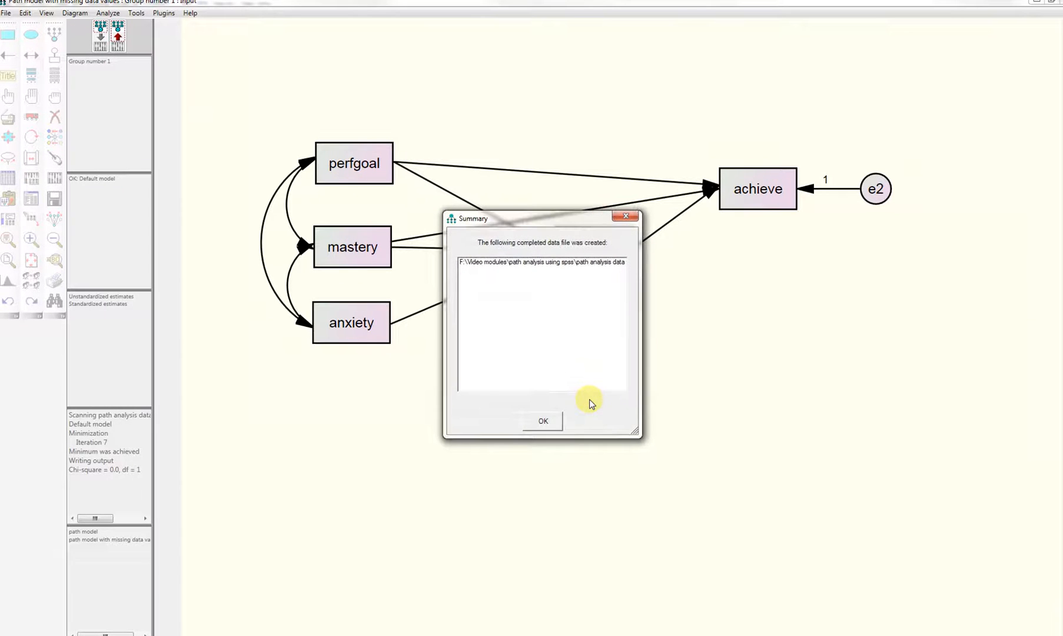
Dismiss the imputation summary and dialog, and choose path analysis data with missing values_C as the model's data file
left_click(558, 422)
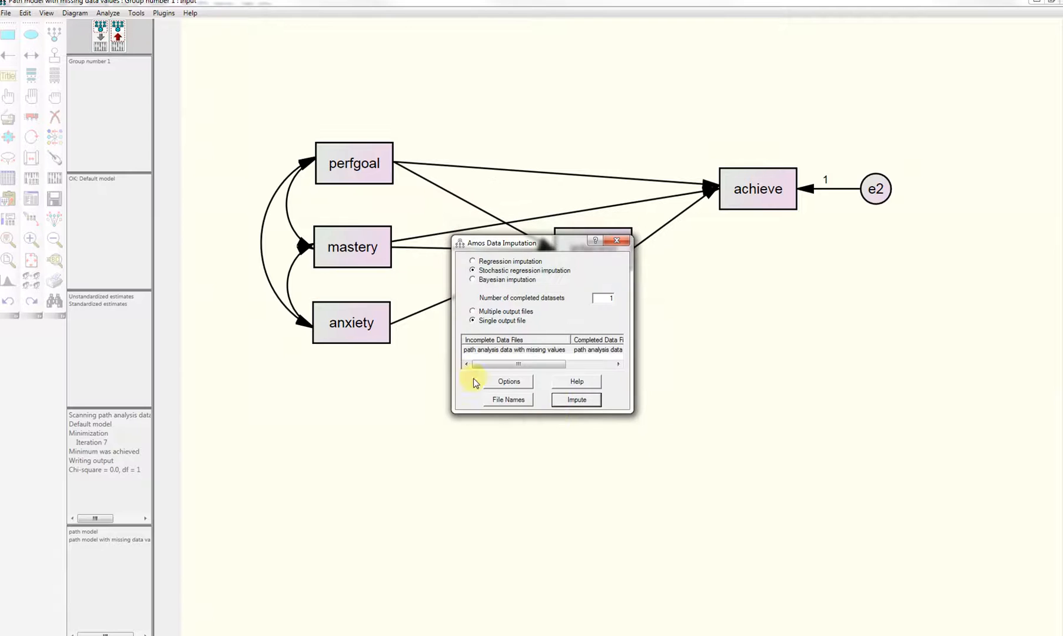
left_click(617, 241)
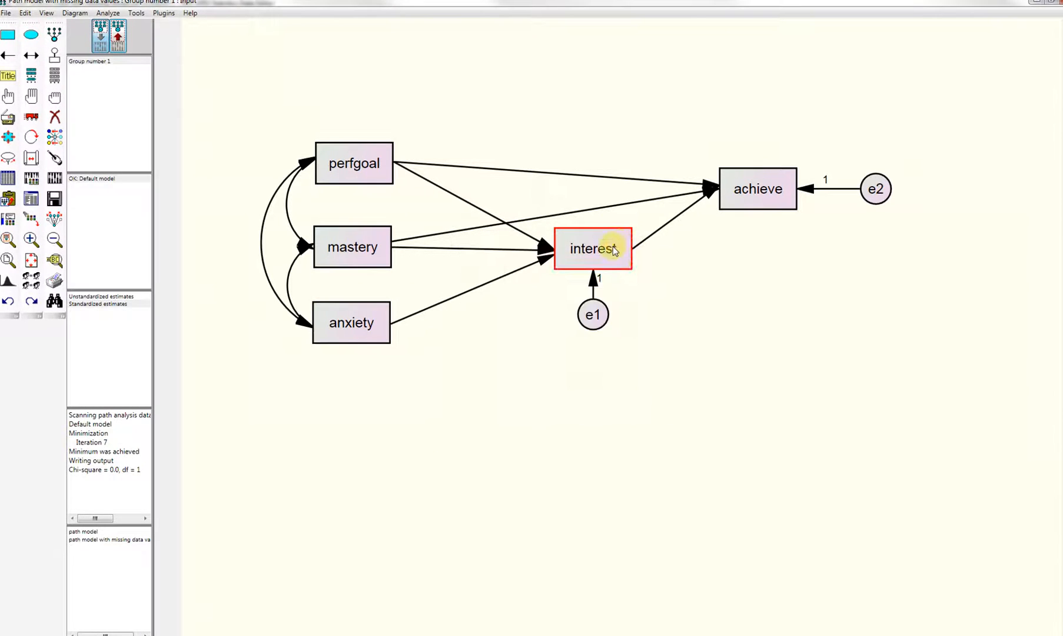
left_click(9, 13)
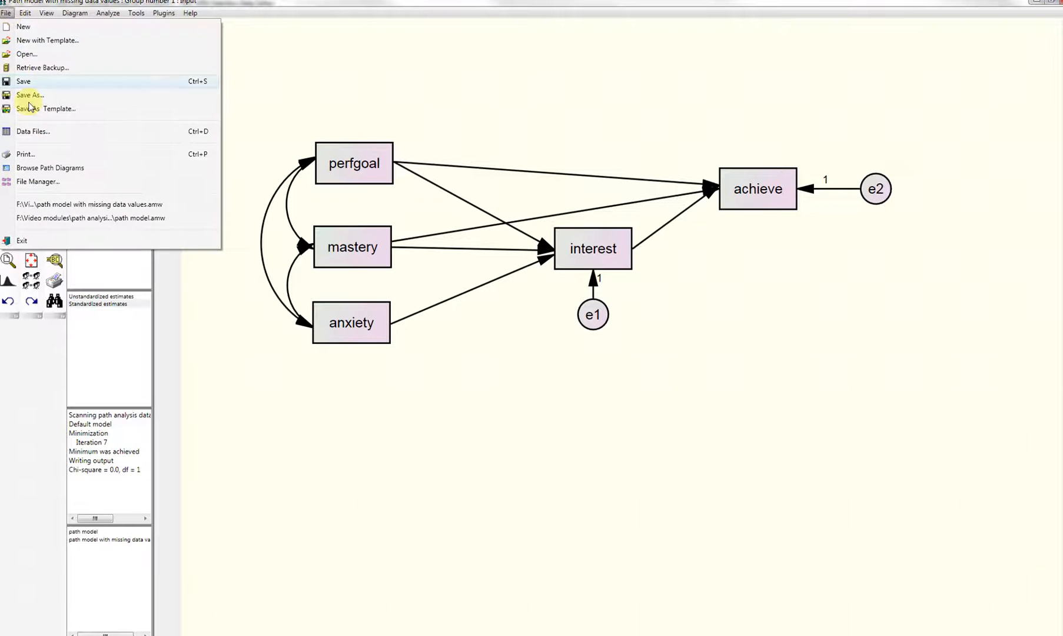
left_click(42, 131)
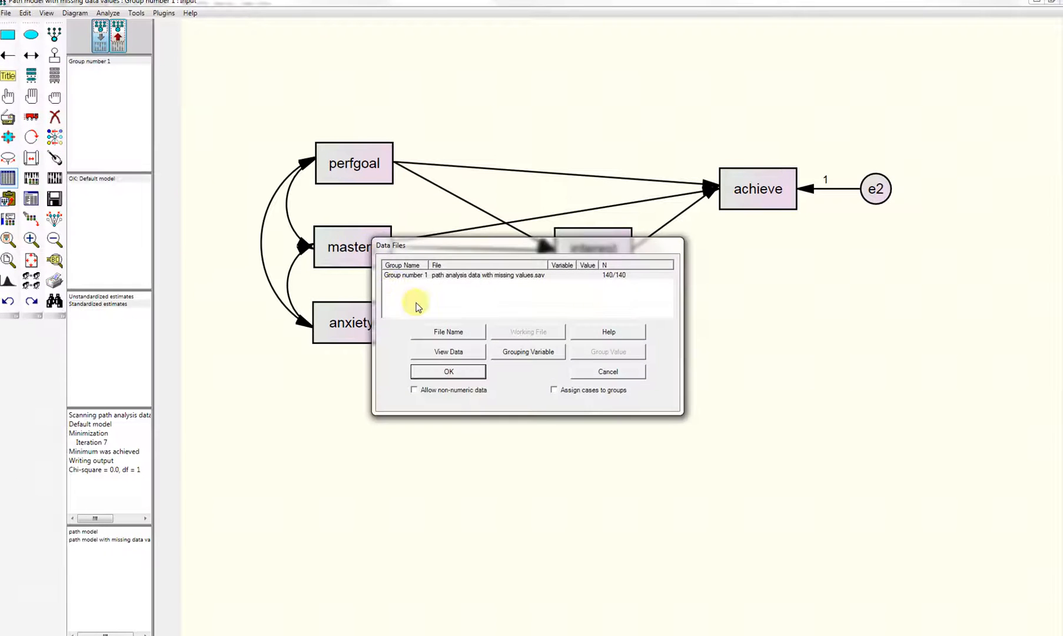
left_click(461, 331)
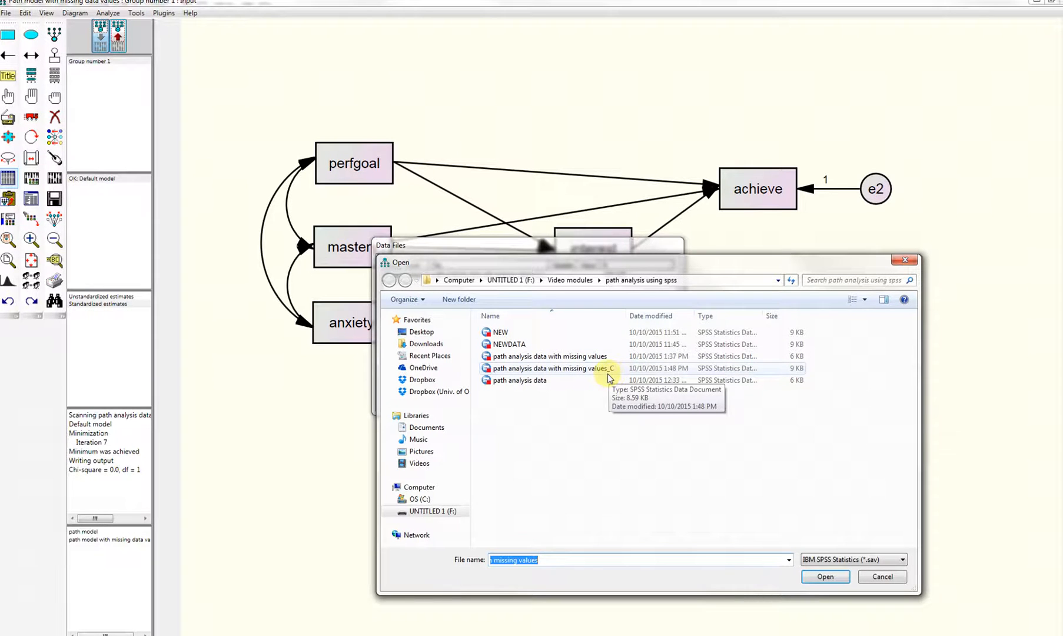
left_click(583, 370)
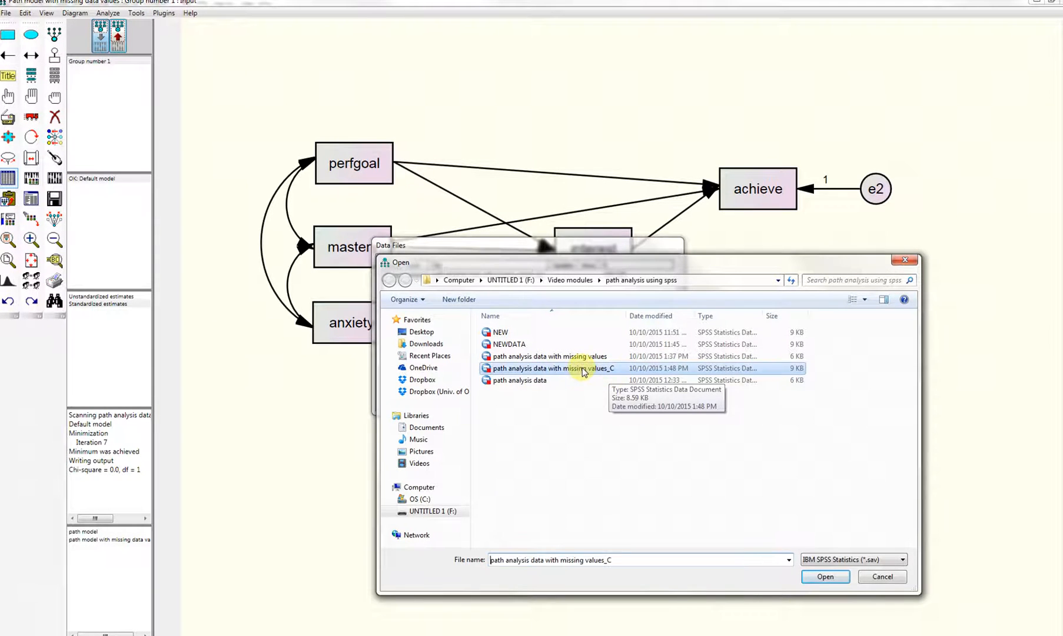
left_click(826, 577)
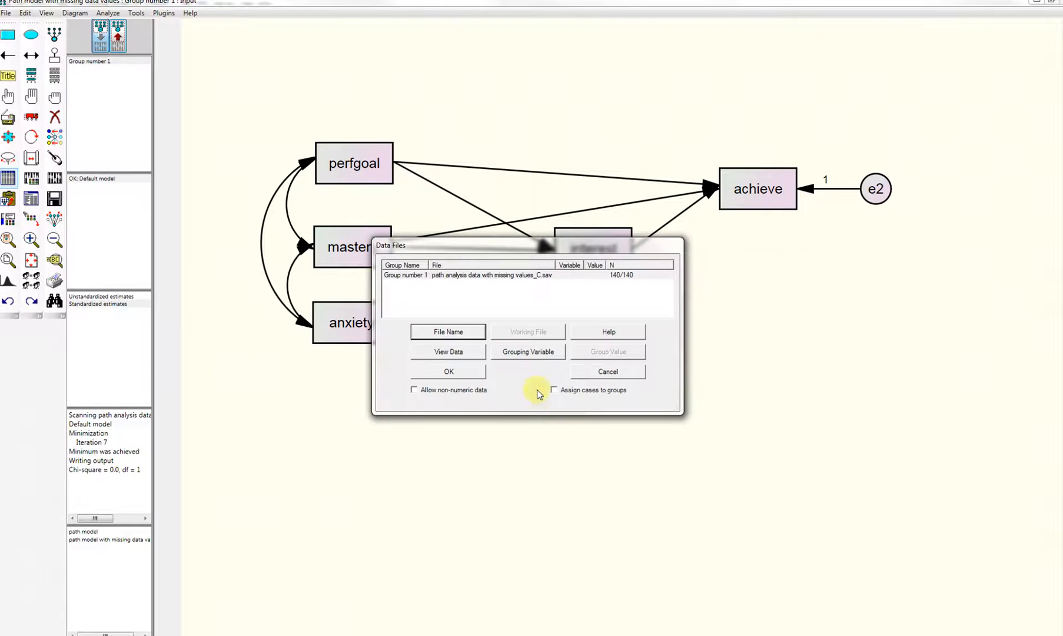
View the completed data file in SPSS, examine the imputed cases and the Imputation_ column, and return to Amos
left_click(449, 352)
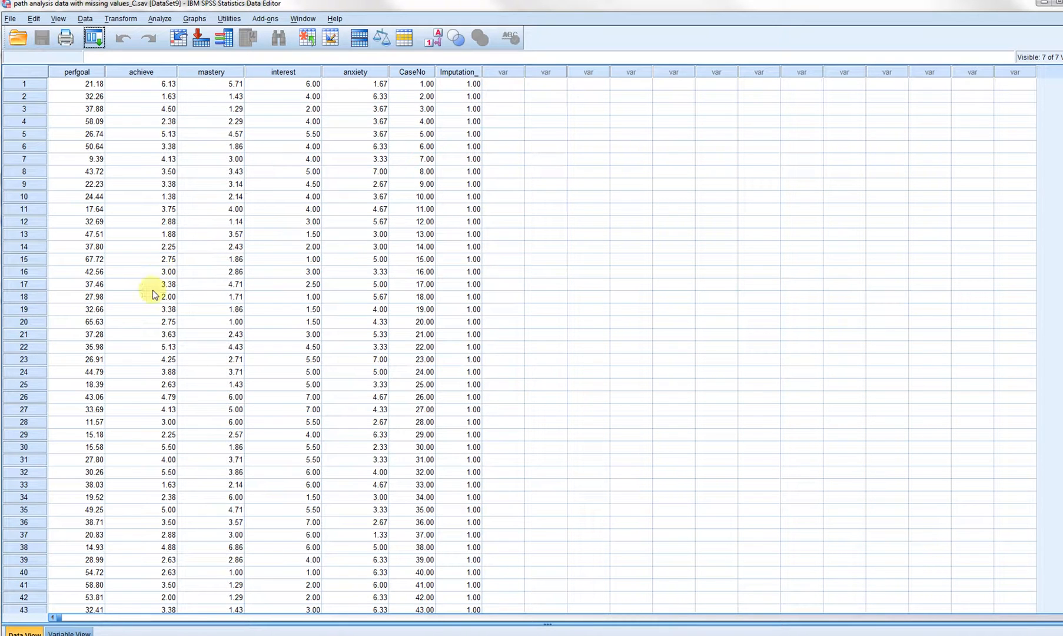
scroll(154, 359, "down", 20)
scroll(154, 359, "down", 15)
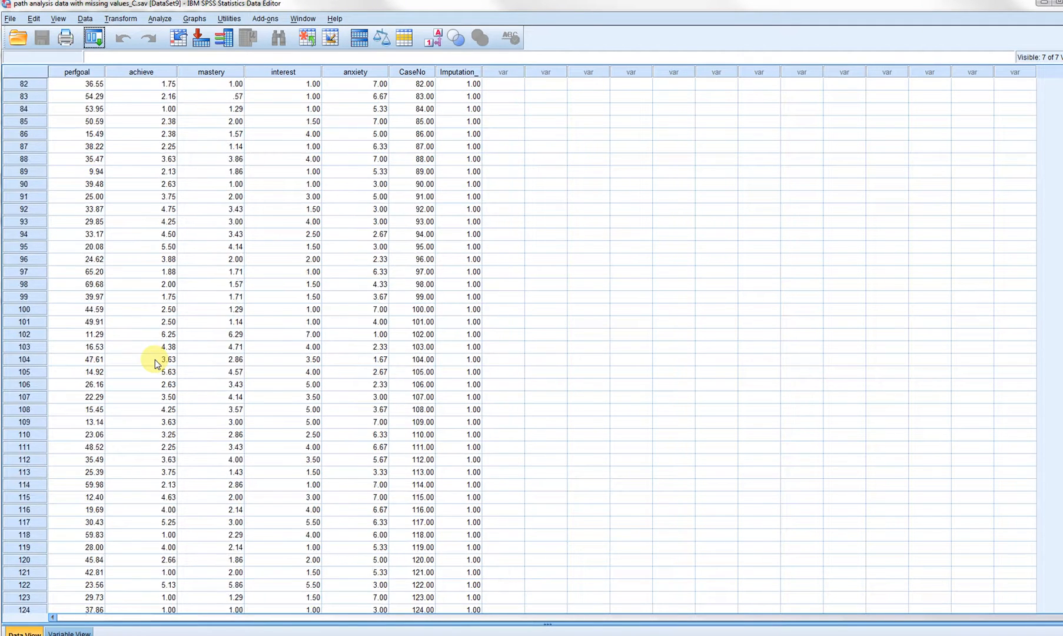
scroll(156, 363, "up", 20)
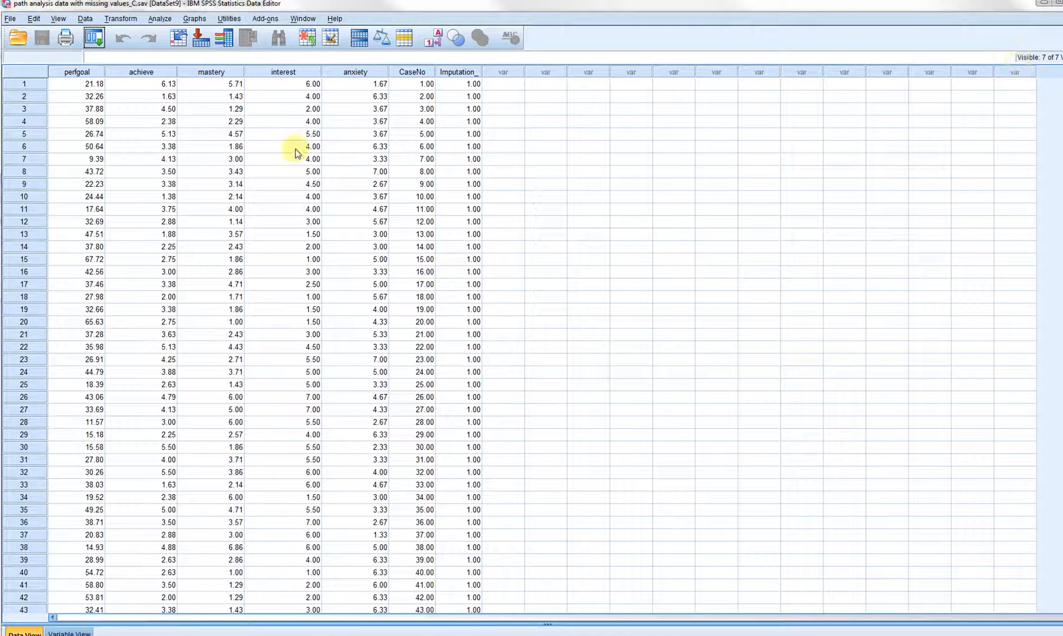
scroll(496, 363, "down", 6)
scroll(496, 363, "down", 20)
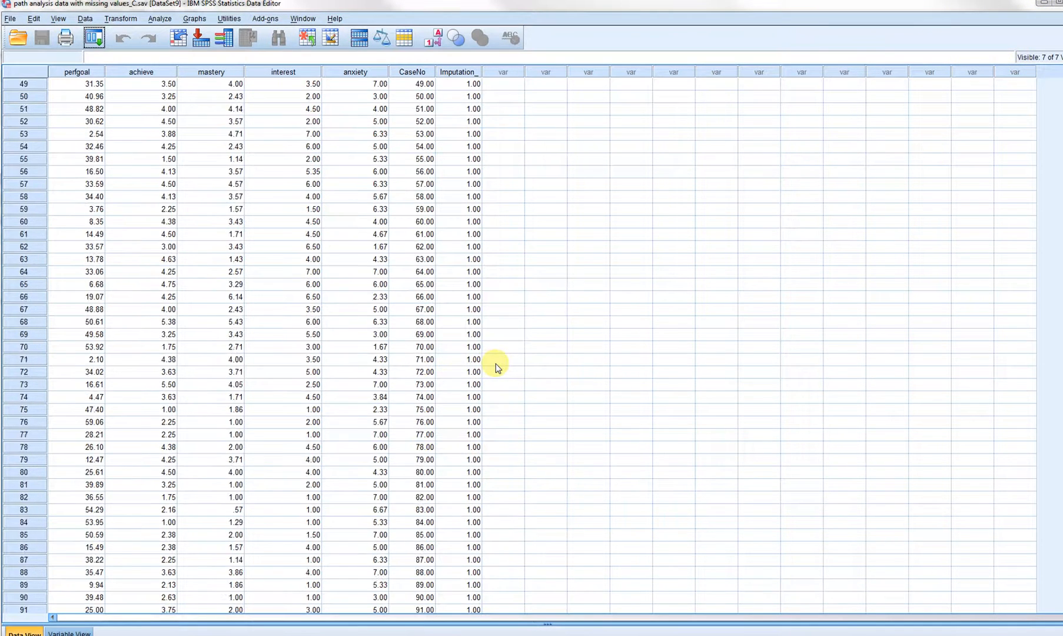
scroll(495, 365, "up", 20)
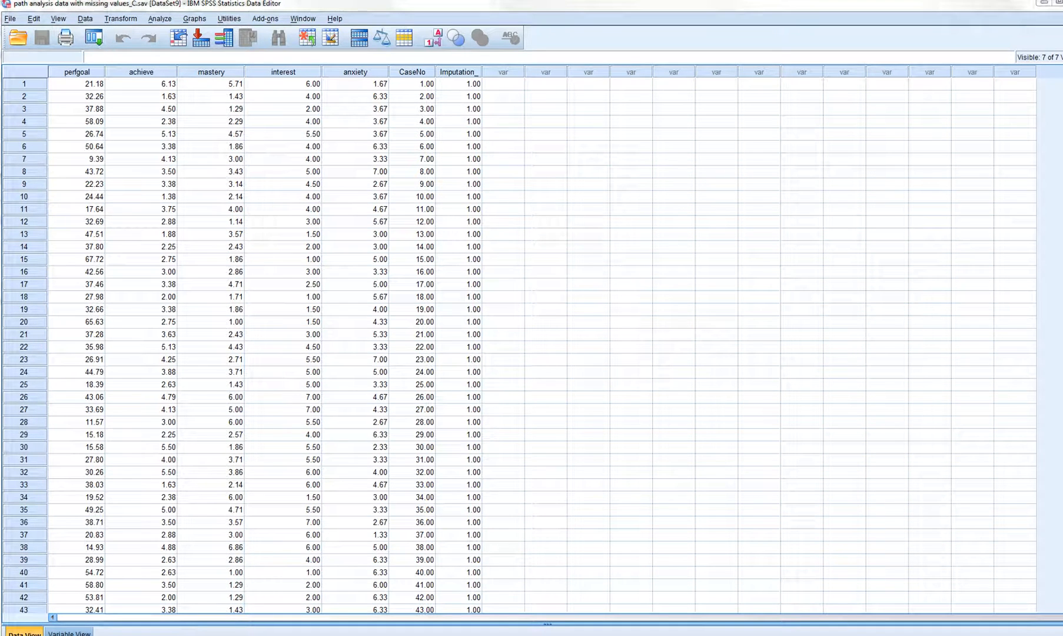
left_click(308, 579)
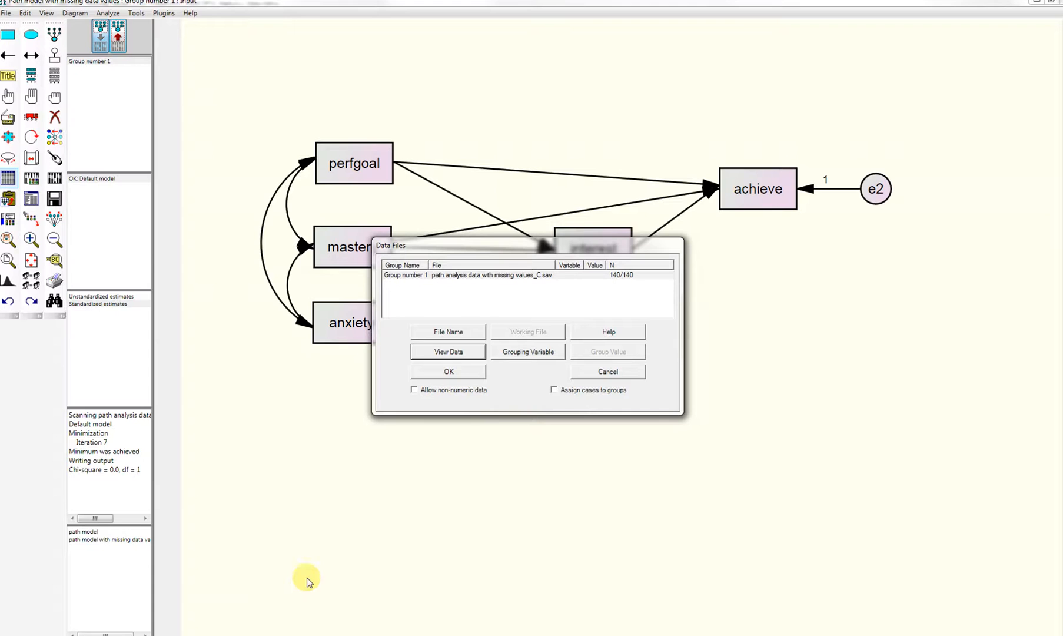
Accept the completed data file and turn off Estimate means and intercepts in the analysis properties
left_click(460, 372)
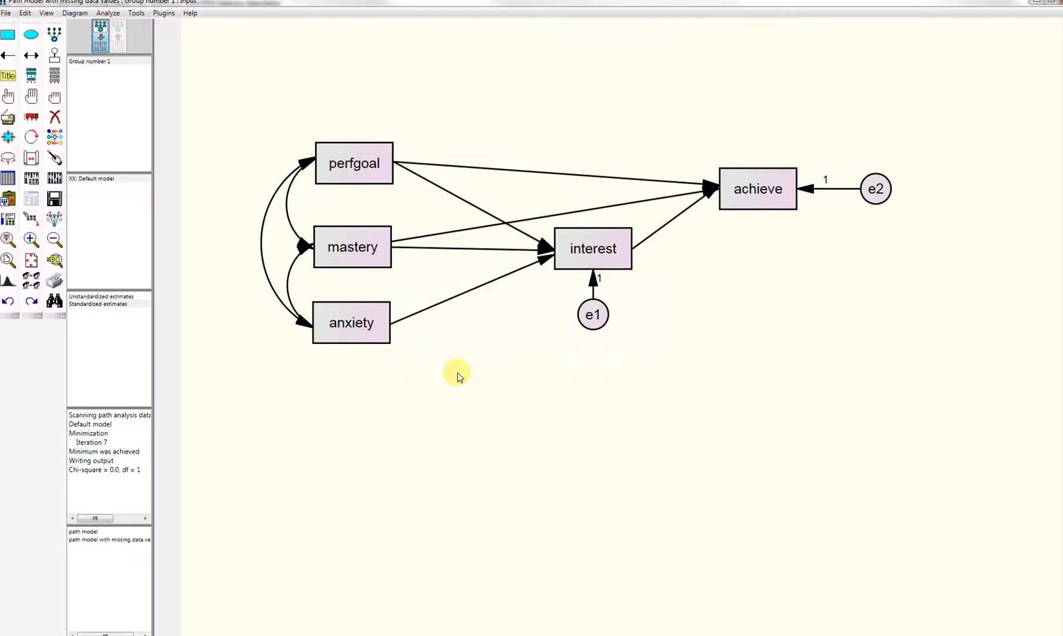
left_click(32, 178)
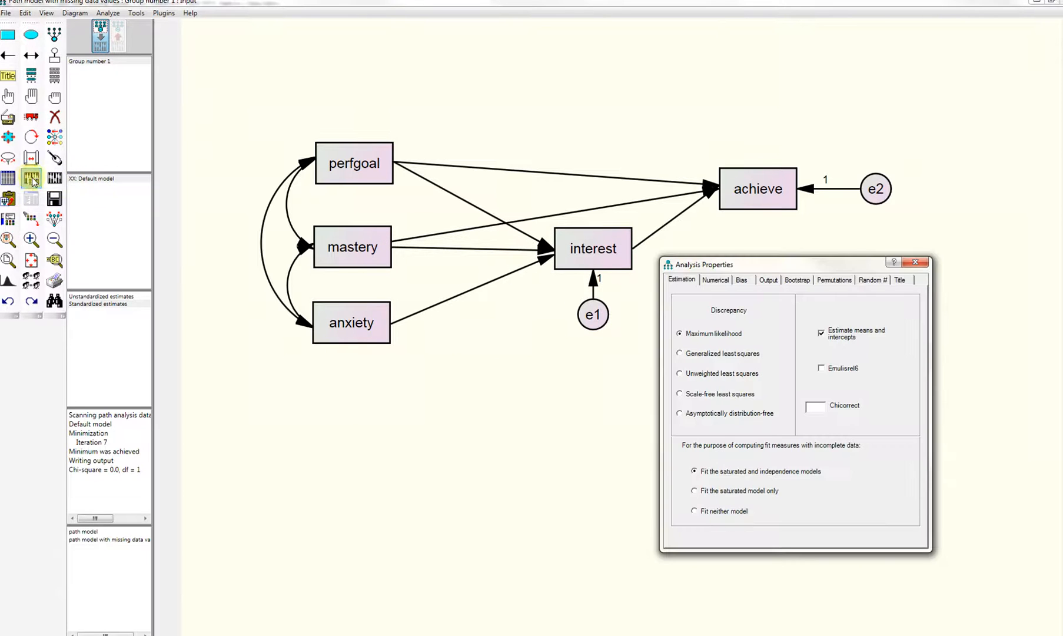
left_click(821, 338)
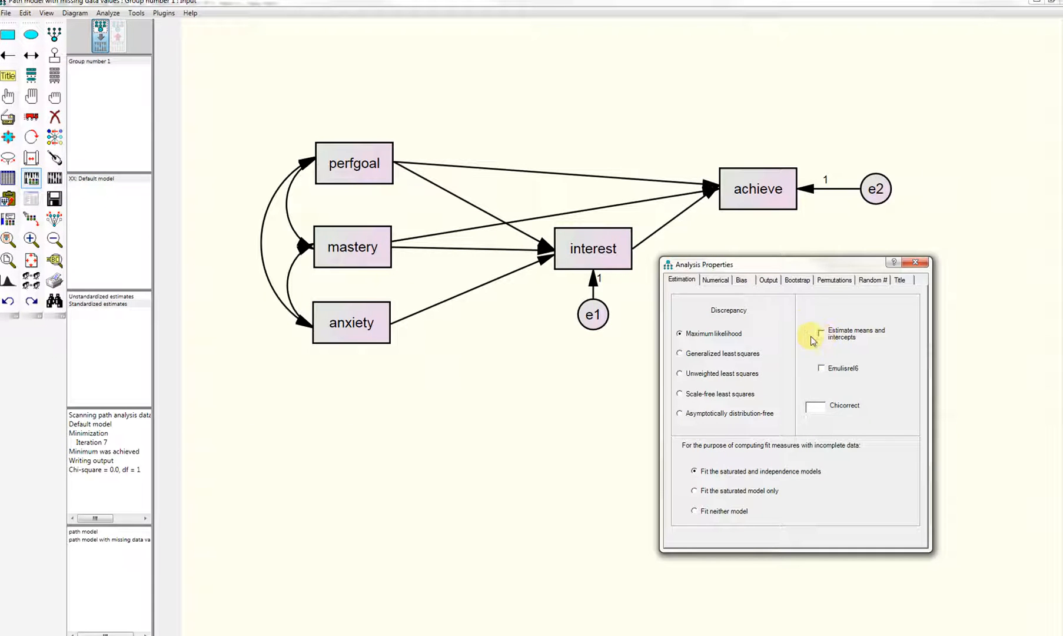
Enable Perform bootstrap with bias-corrected confidence intervals for the analysis
left_click(797, 280)
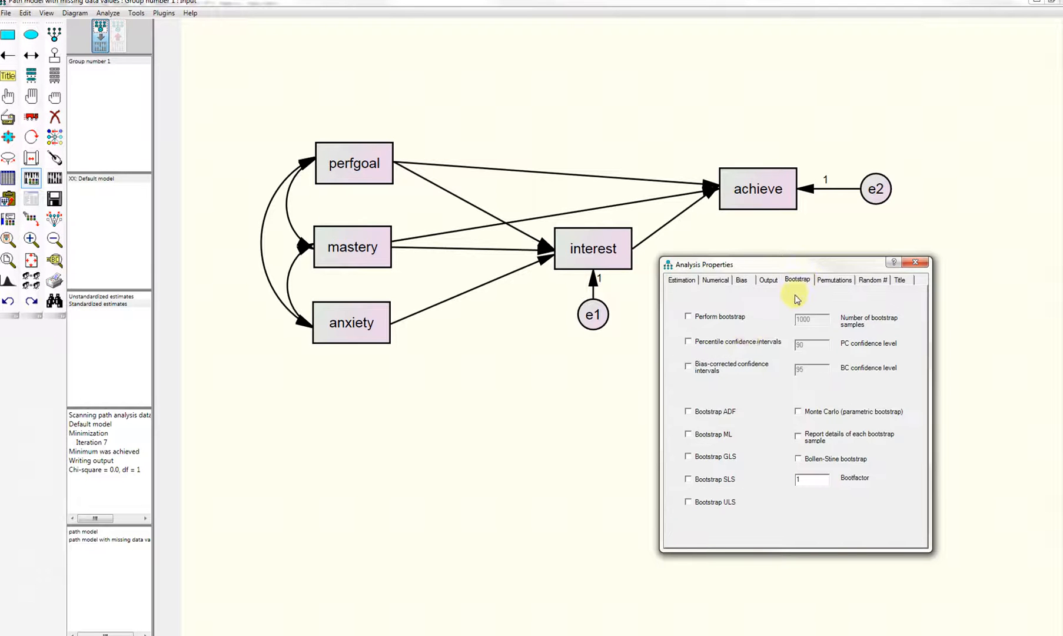
left_click(701, 317)
left_click(702, 363)
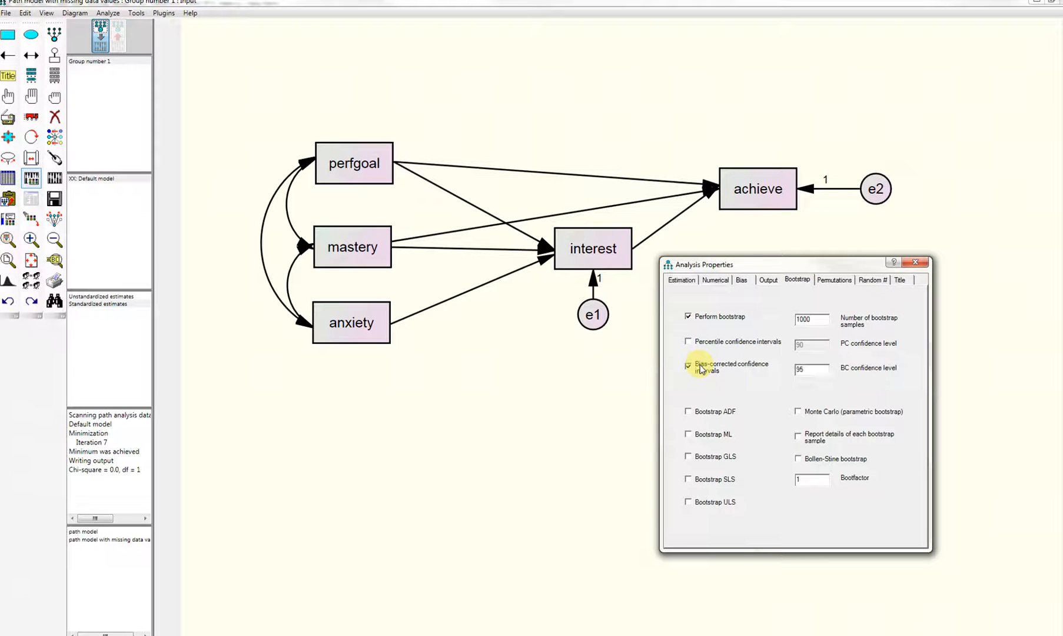
Request modification indices and tests for normality and outliers in the output, and close the analysis properties
left_click(768, 280)
left_click(692, 490)
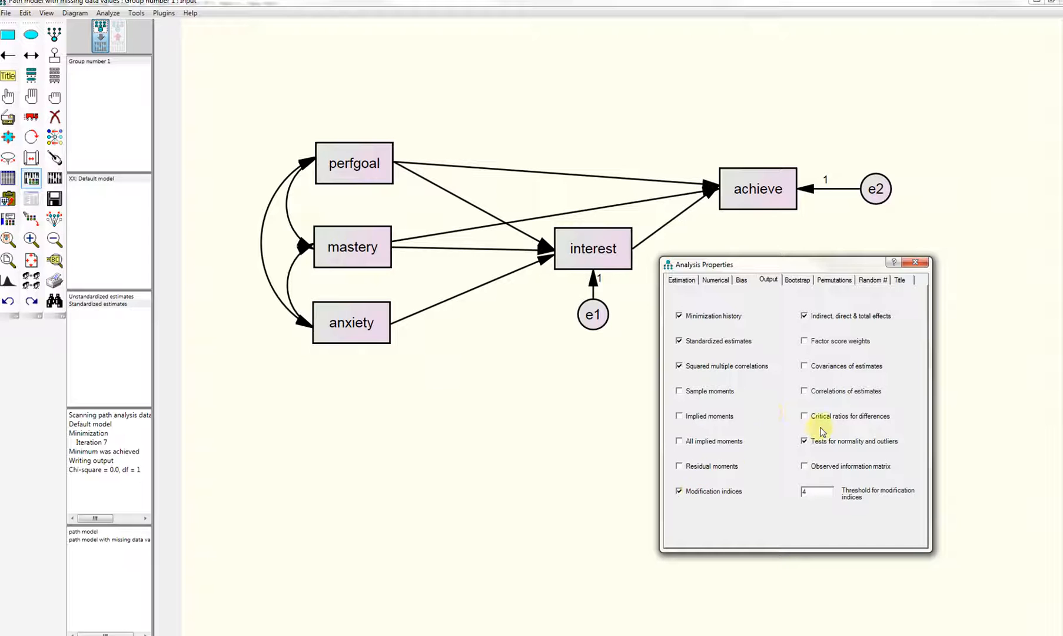
left_click(919, 263)
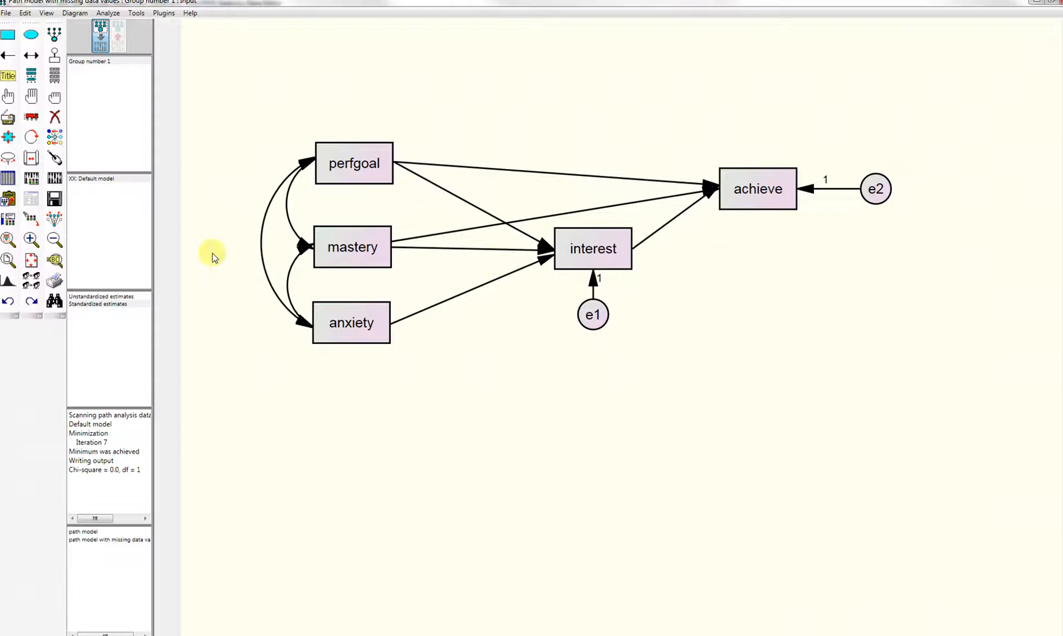
Calculate the model estimates and open the Estimates section of the text output
left_click(54, 177)
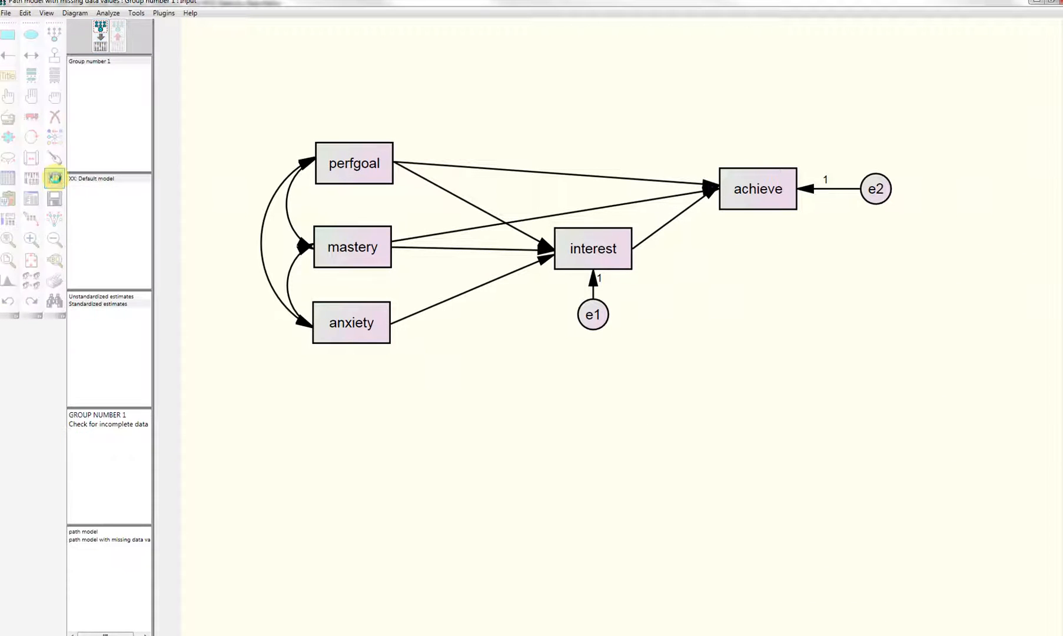
left_click(32, 203)
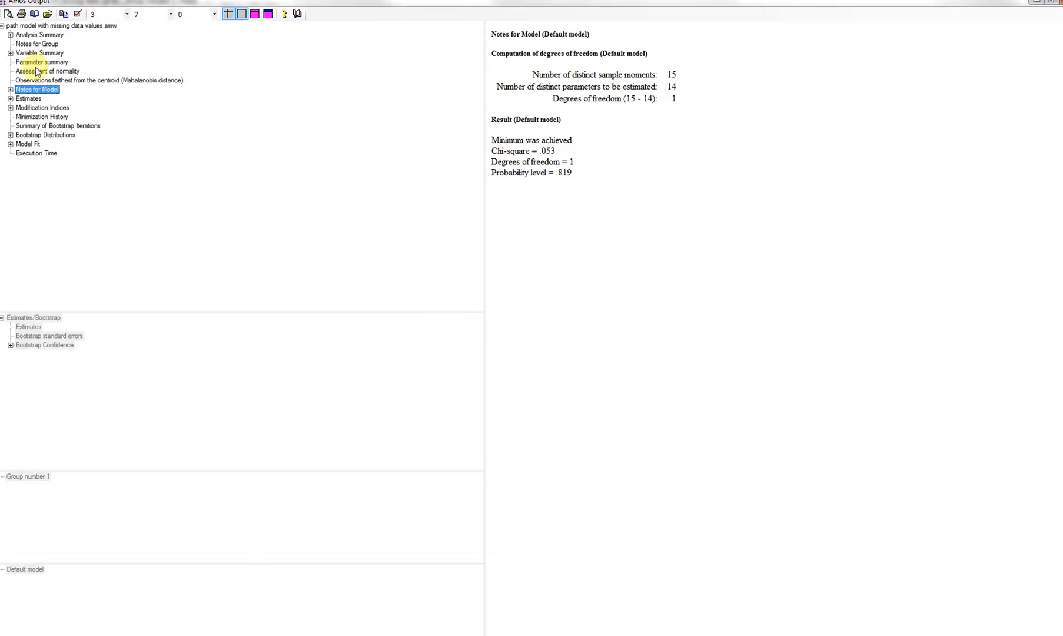
double_click(37, 98)
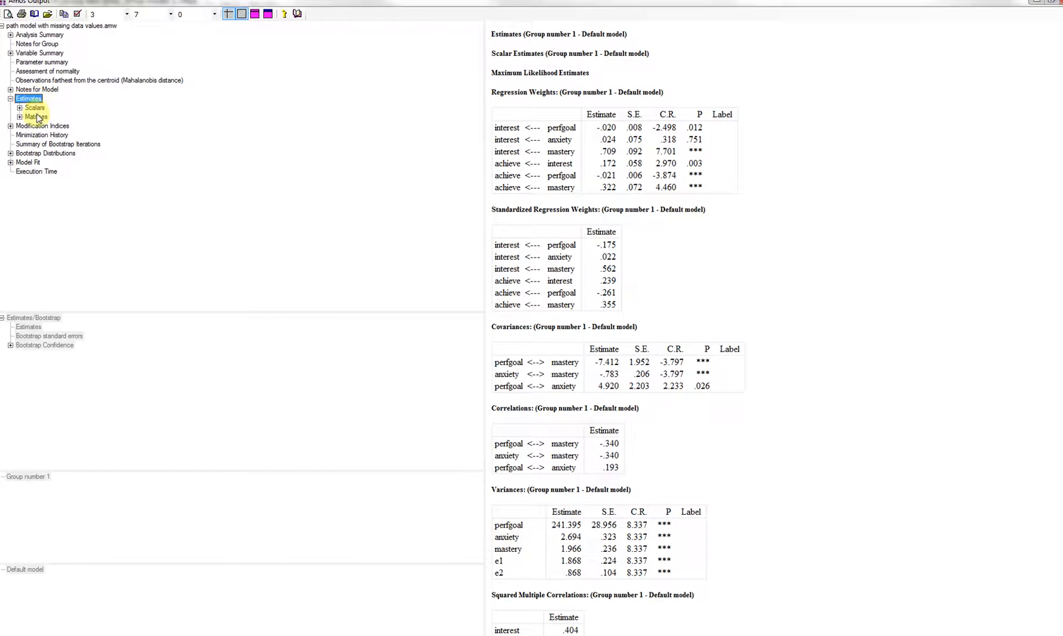
Expand the effect matrices under Estimates and compare Total Effects with Standardized Total Effects
double_click(39, 118)
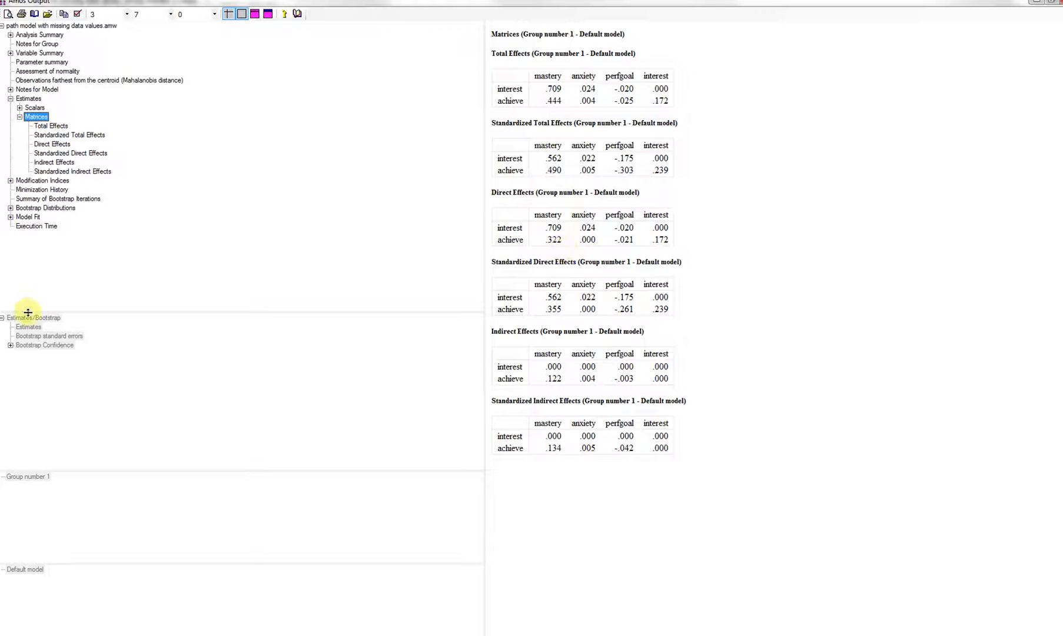
left_click(40, 128)
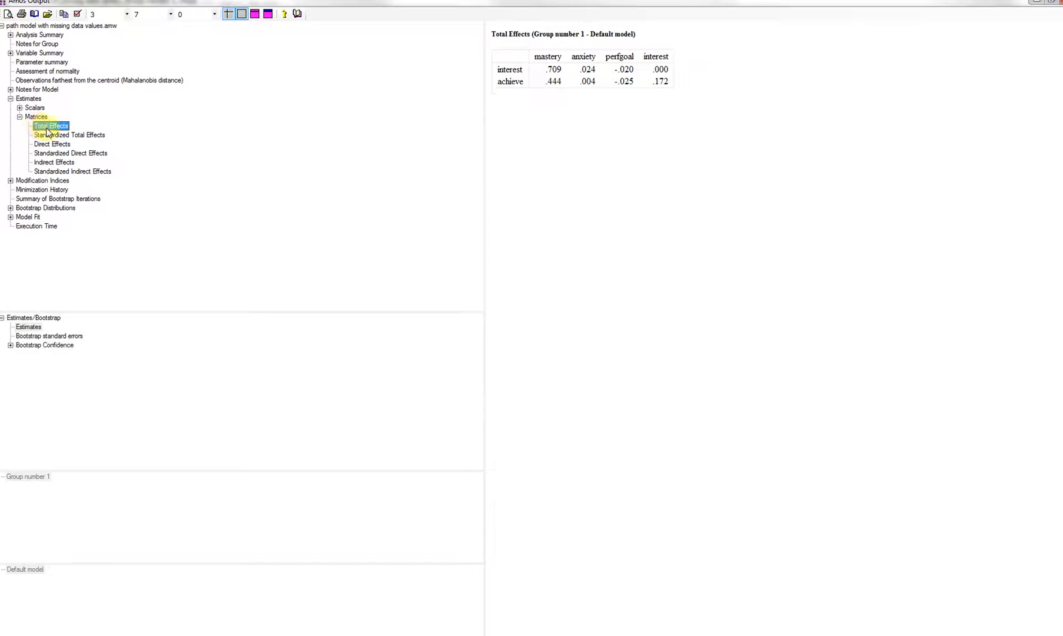
left_click(52, 136)
left_click(50, 127)
left_click(49, 136)
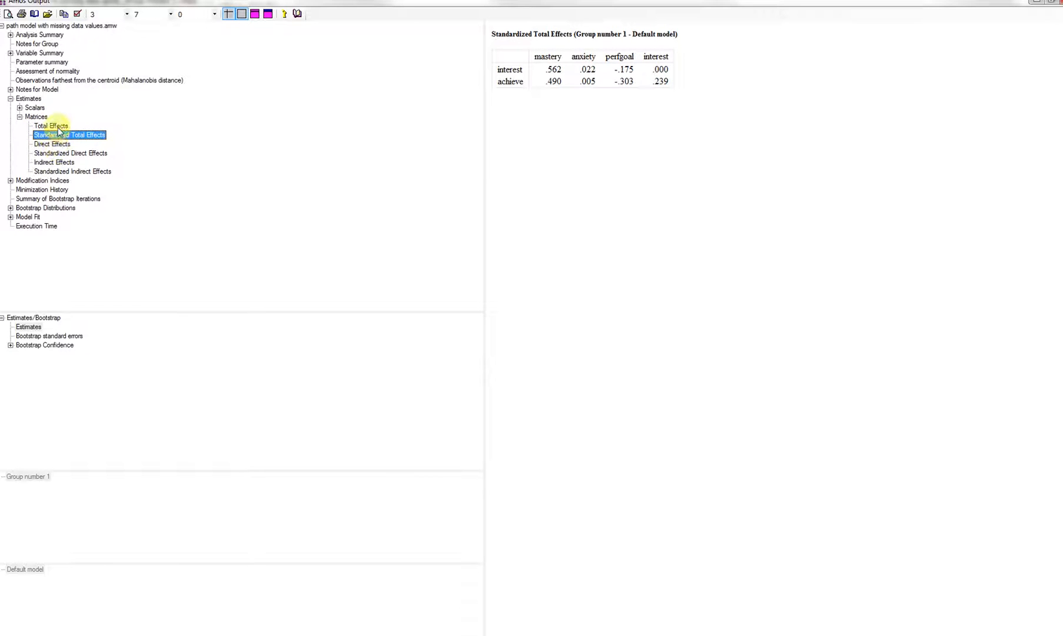
Review the bootstrap standard errors, bias-corrected bounds and two-tailed significance for the Indirect Effects
left_click(59, 161)
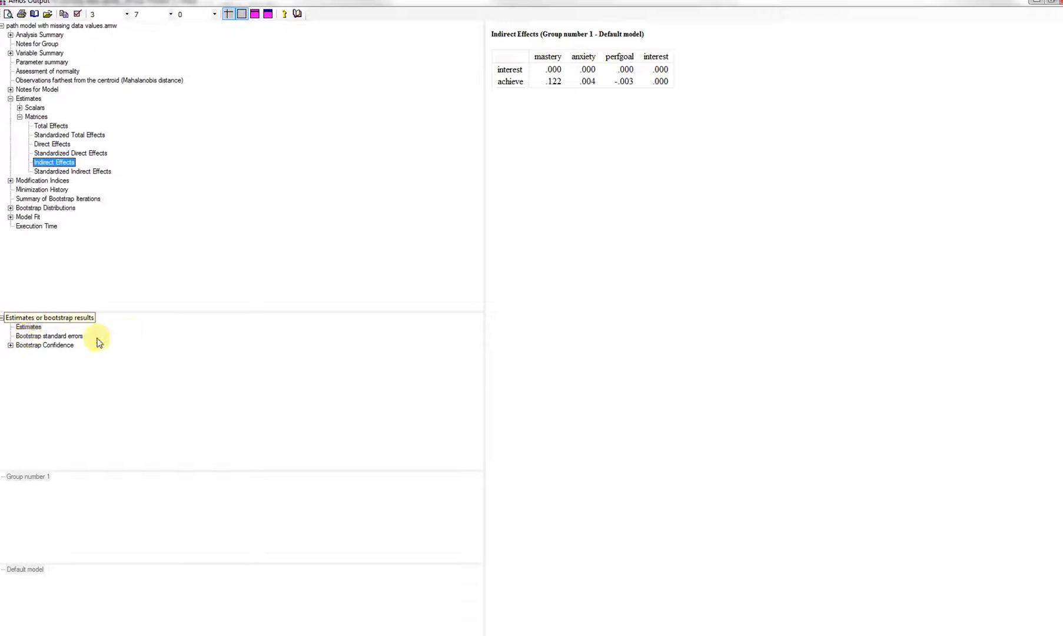
left_click(55, 336)
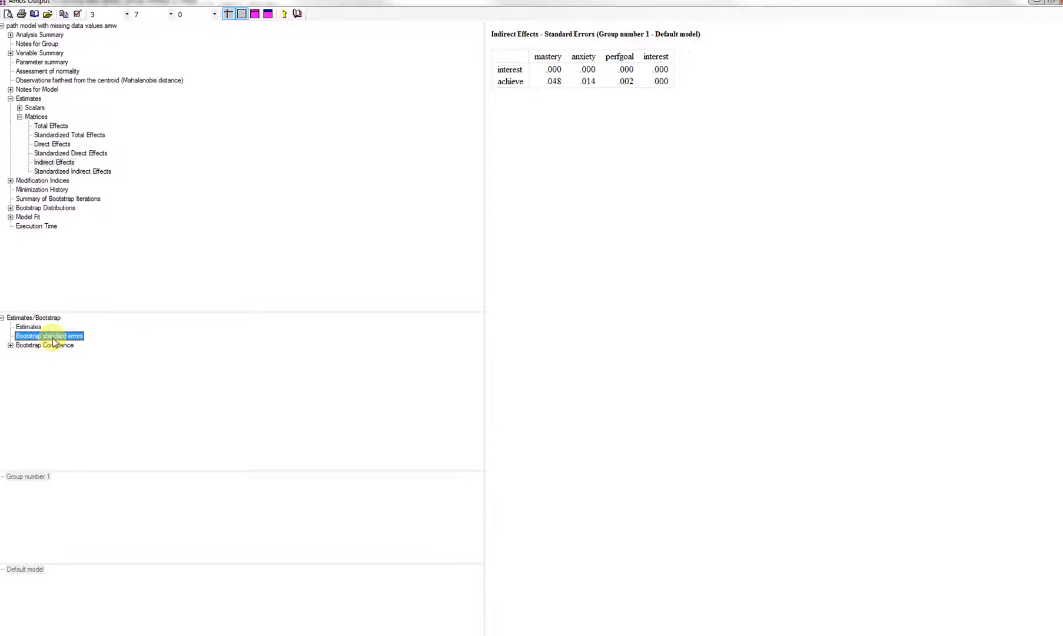
left_click(44, 345)
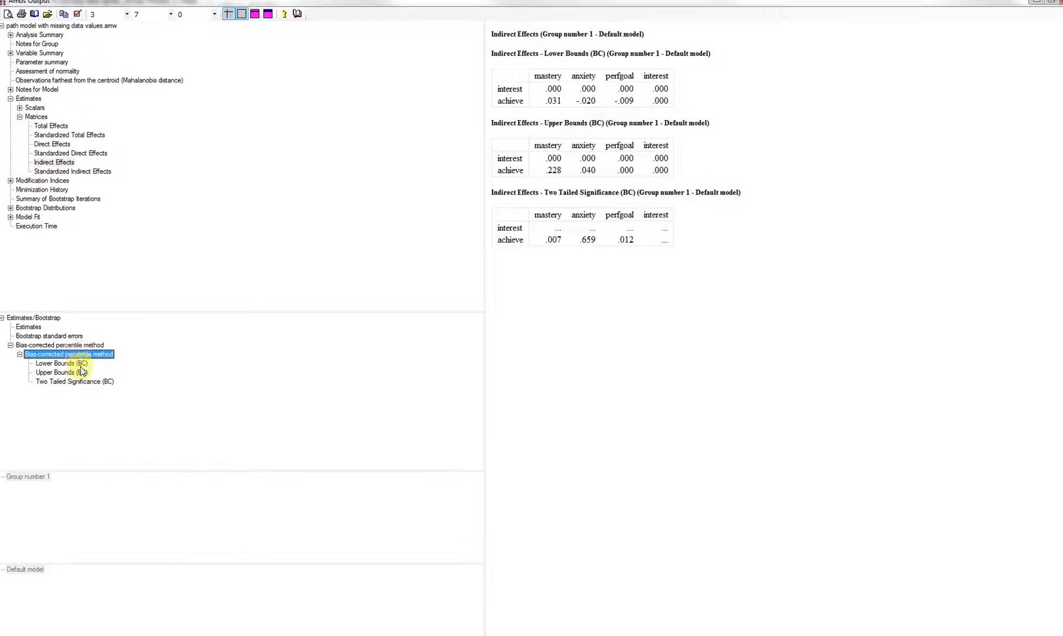
left_click(49, 383)
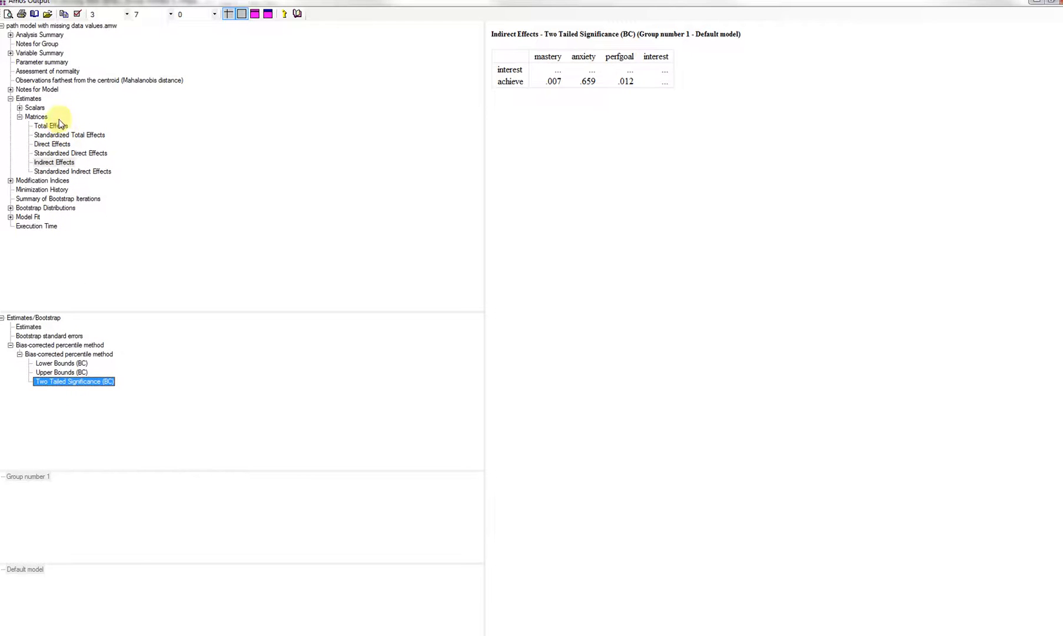
Review the Regression Weights with their bias-corrected two-tailed significance under Scalars, and return to the path diagram
left_click(33, 108)
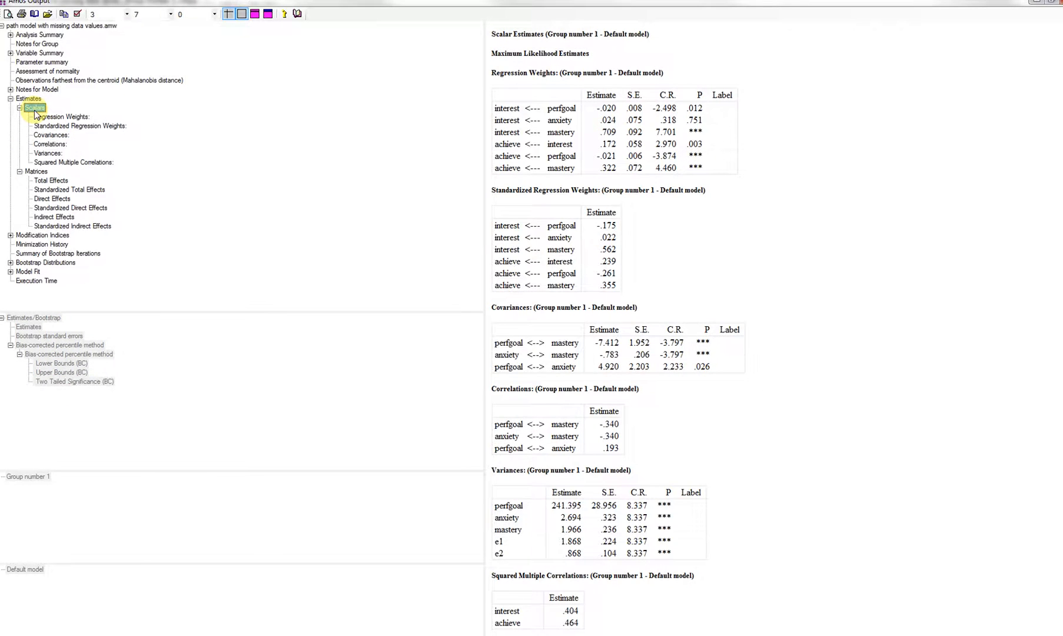
left_click(68, 117)
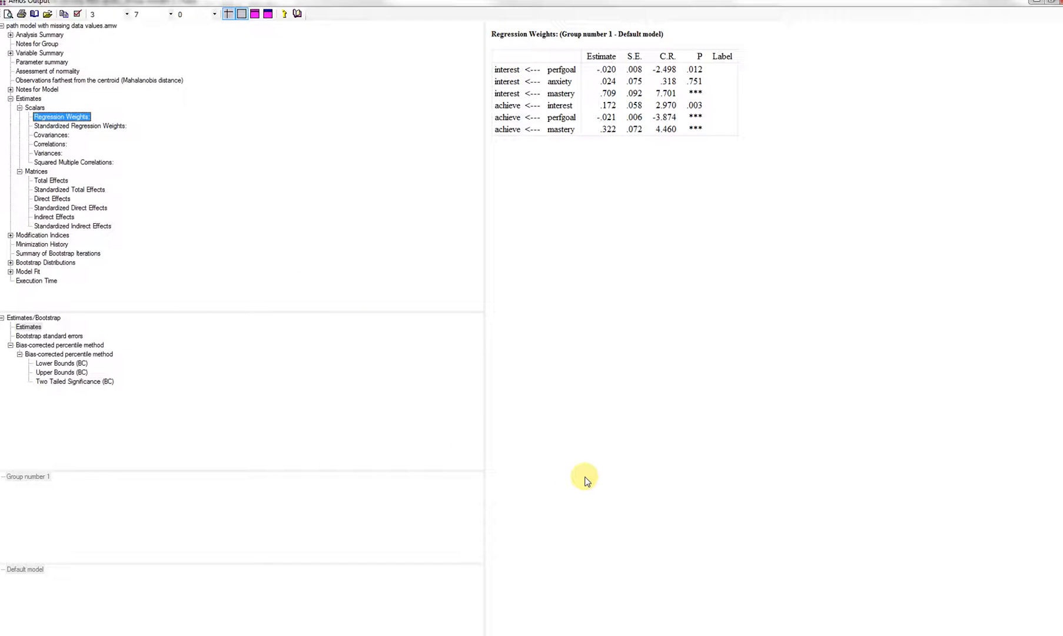
left_click(90, 382)
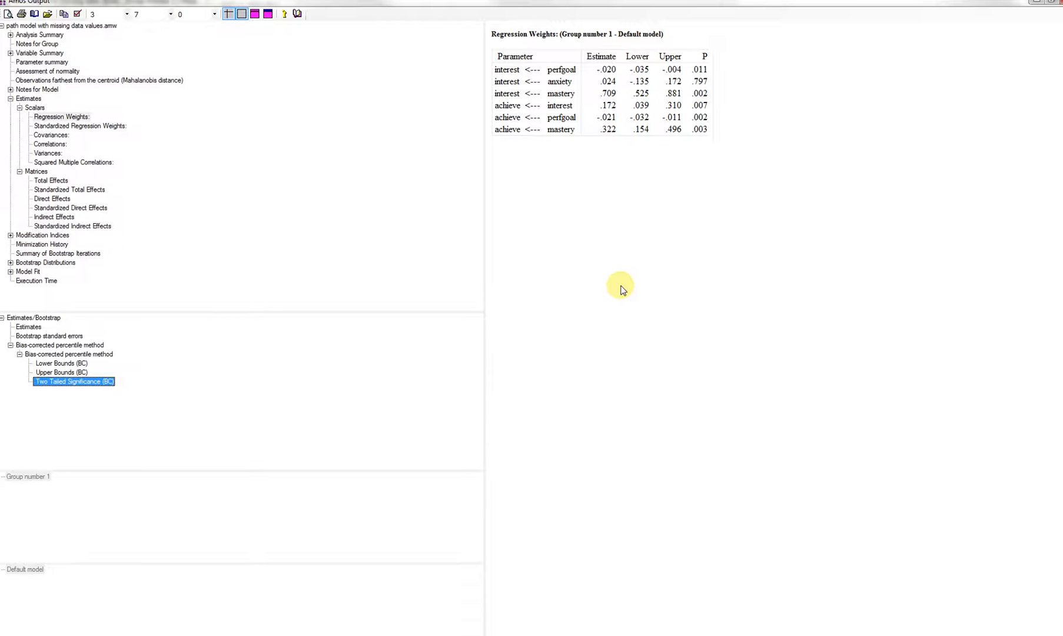
mouse_move(294, 635)
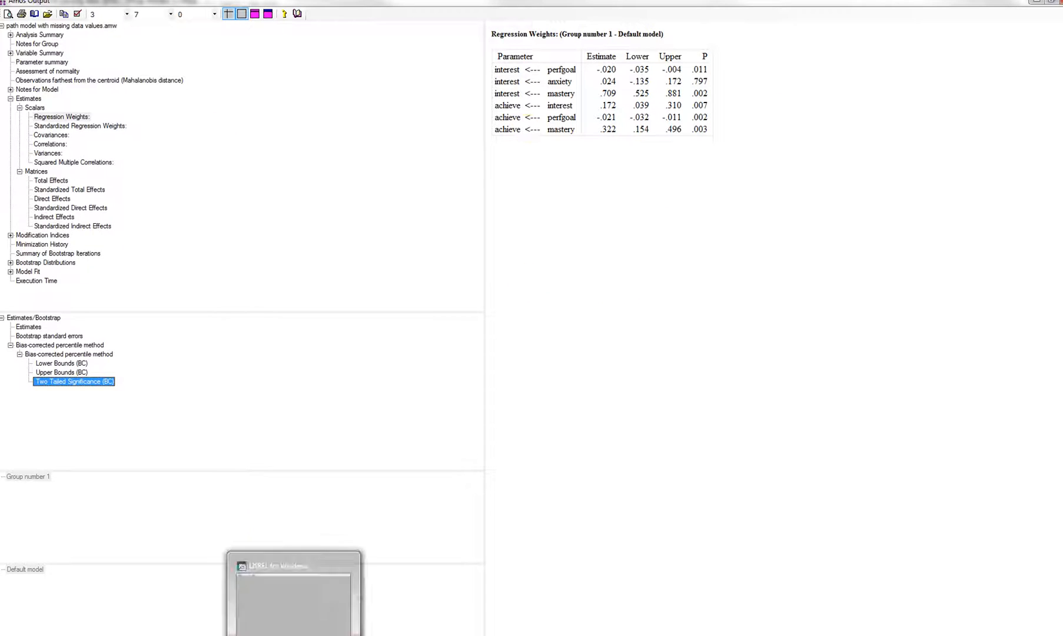
left_click(316, 600)
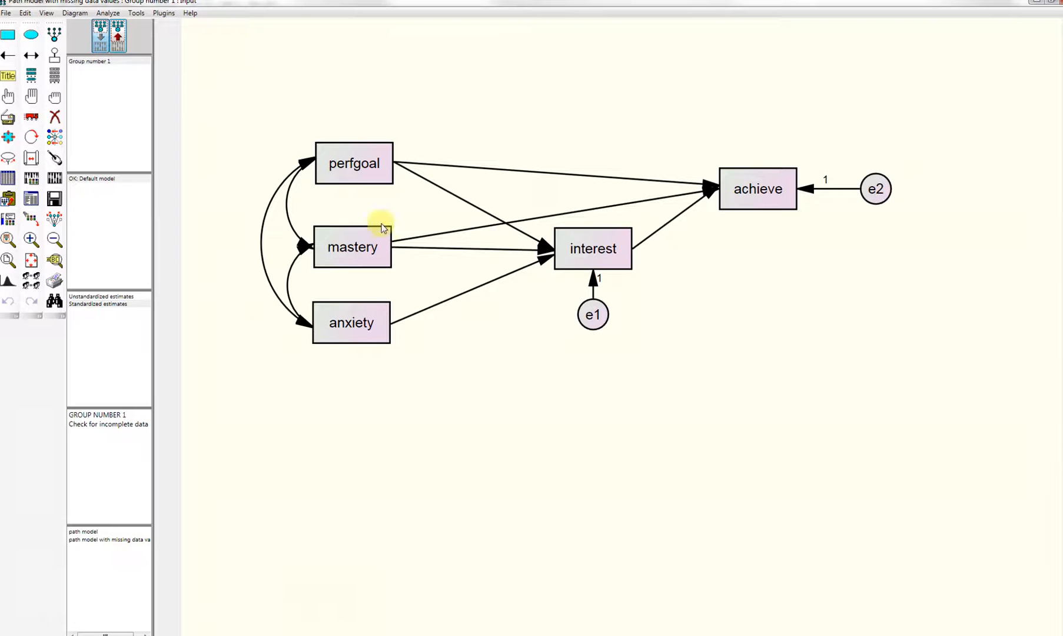
Impute three completed datasets from path analysis data with missing values_C by stochastic regression, writing a single output file, and close the imputation dialog
left_click(108, 12)
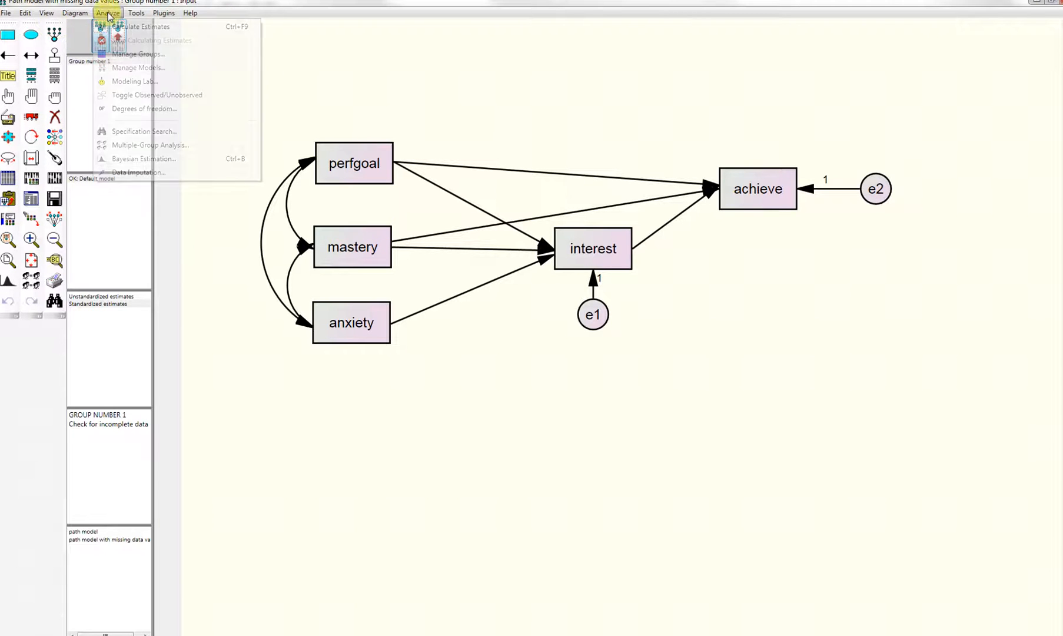
left_click(108, 14)
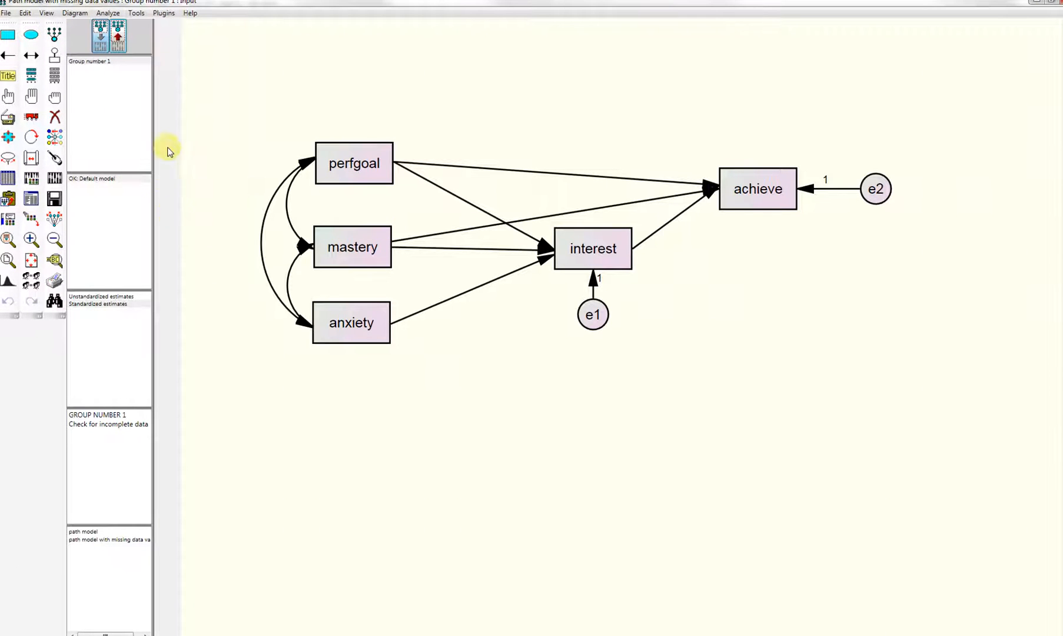
left_click(116, 14)
left_click(230, 170)
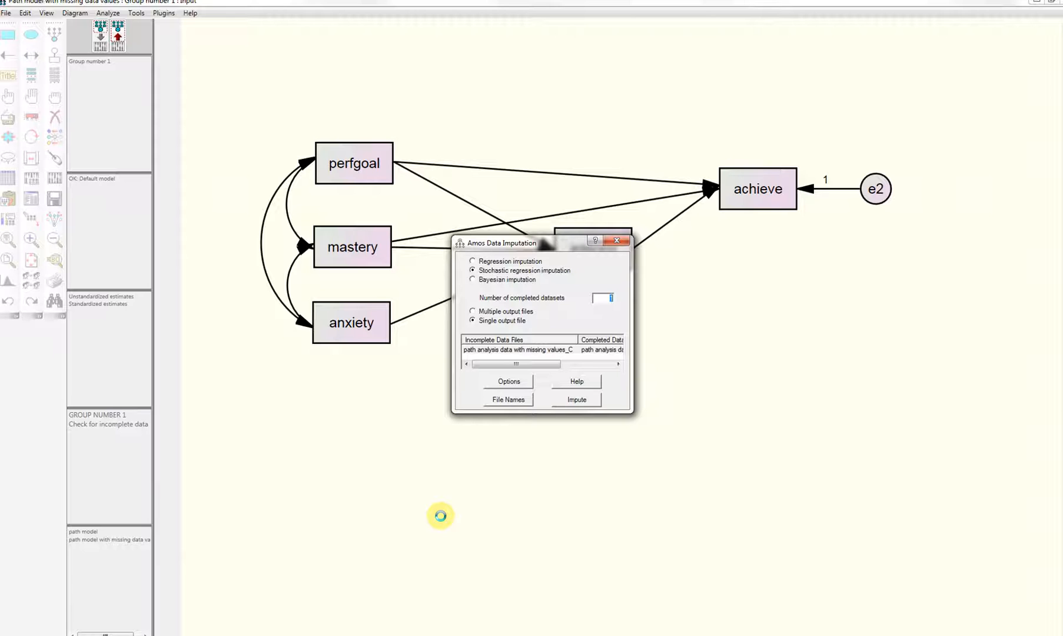
type("3")
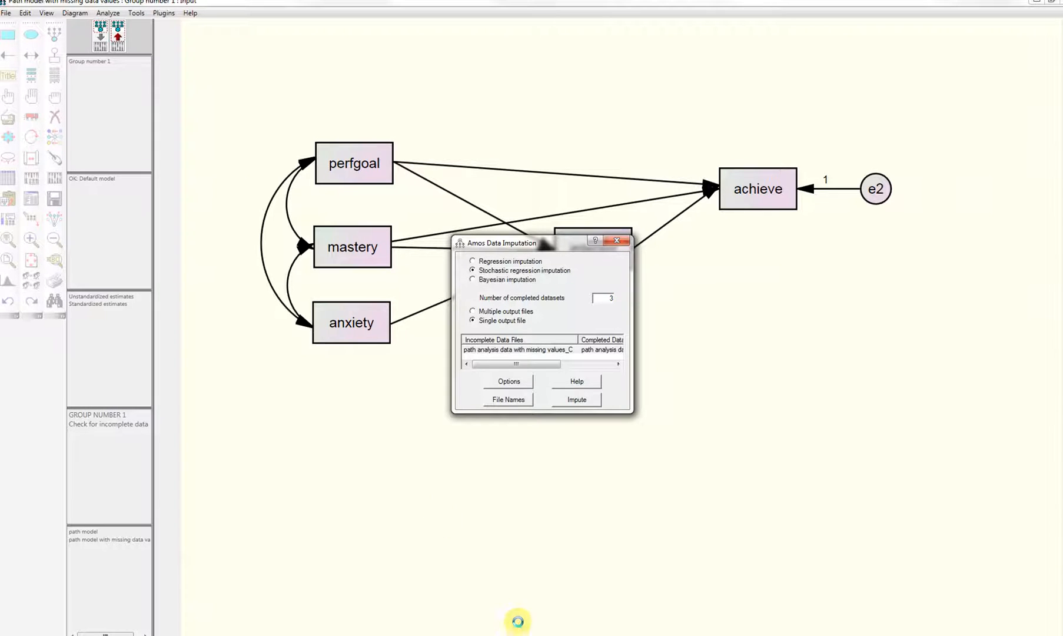
left_click(577, 400)
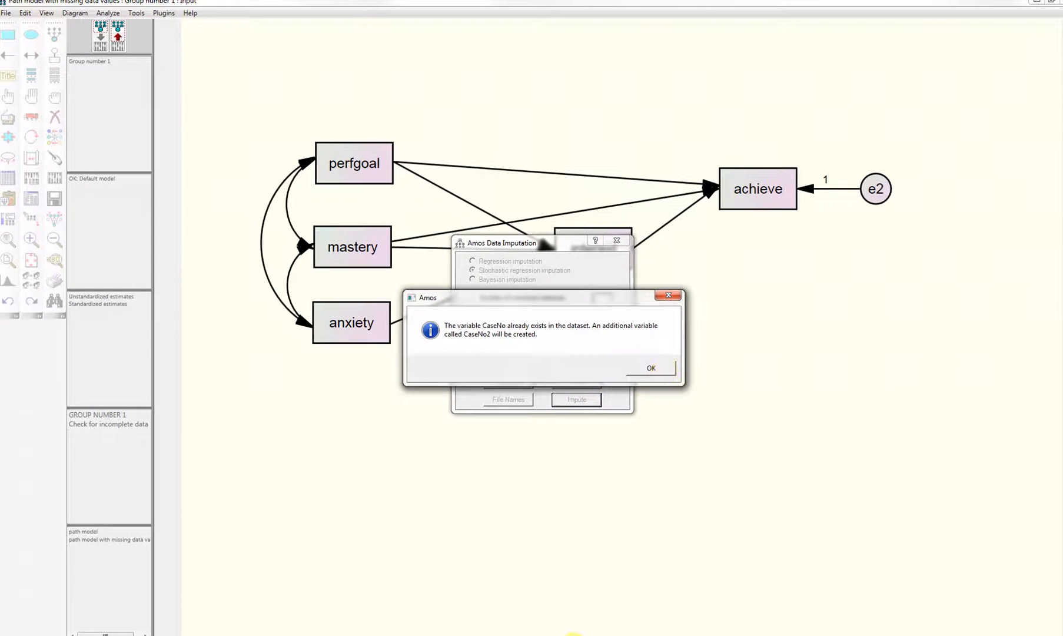
key("Return")
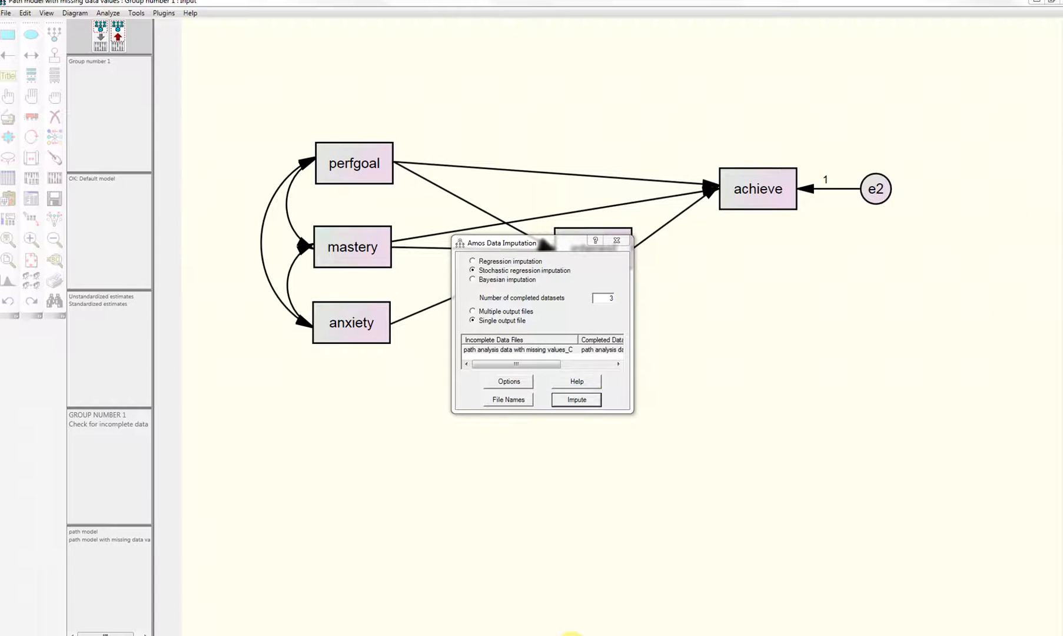
left_click(616, 240)
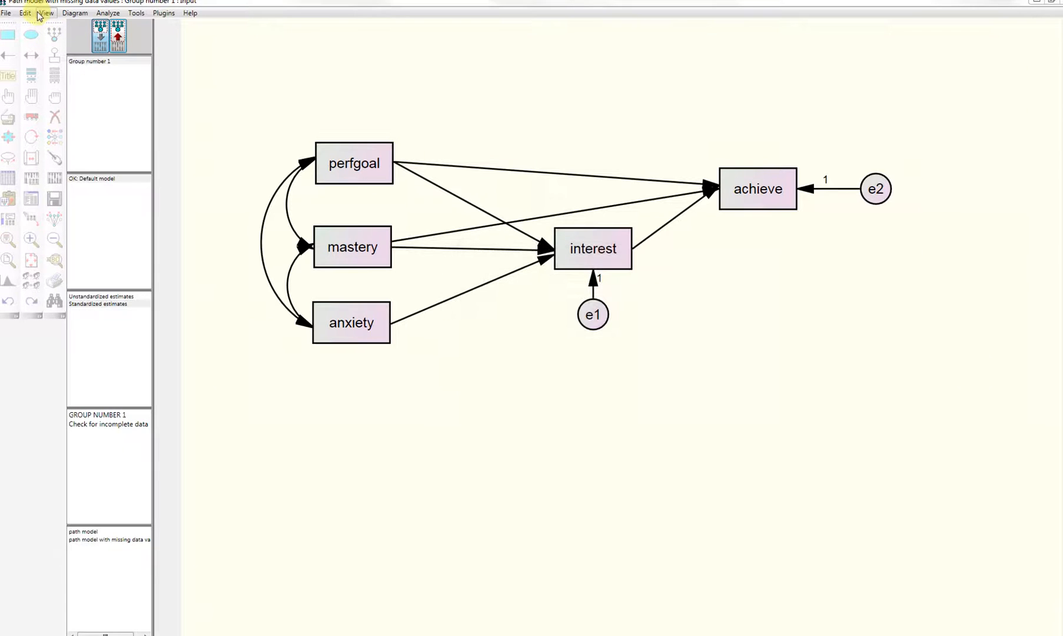
Set the data file for Group number 1 to the original path analysis data with missing values.sav
left_click(5, 13)
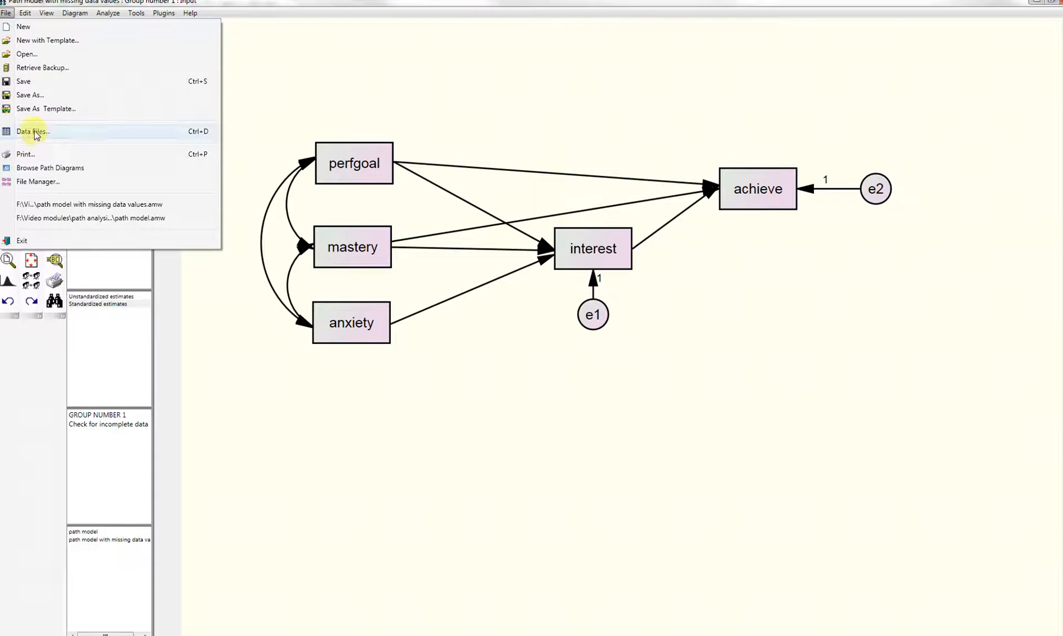
left_click(35, 133)
left_click(470, 339)
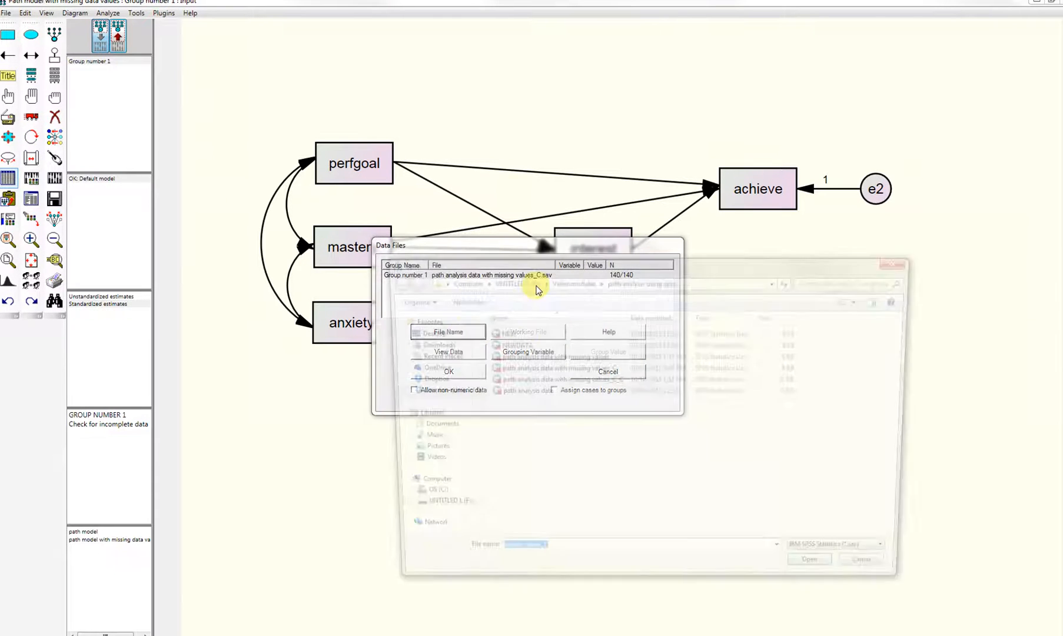
left_click(565, 373)
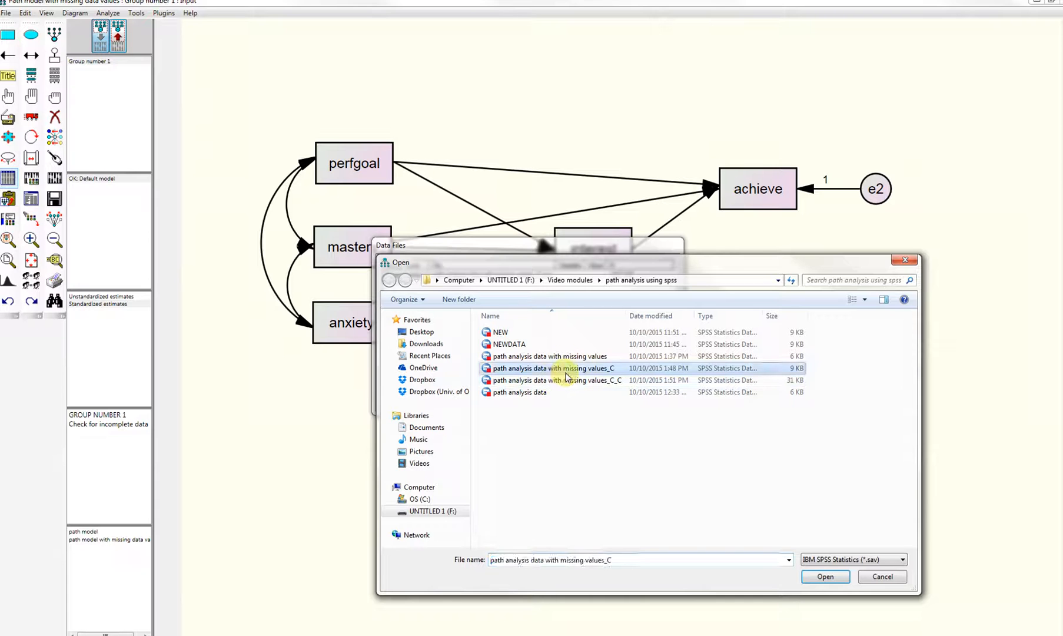
left_click(565, 357)
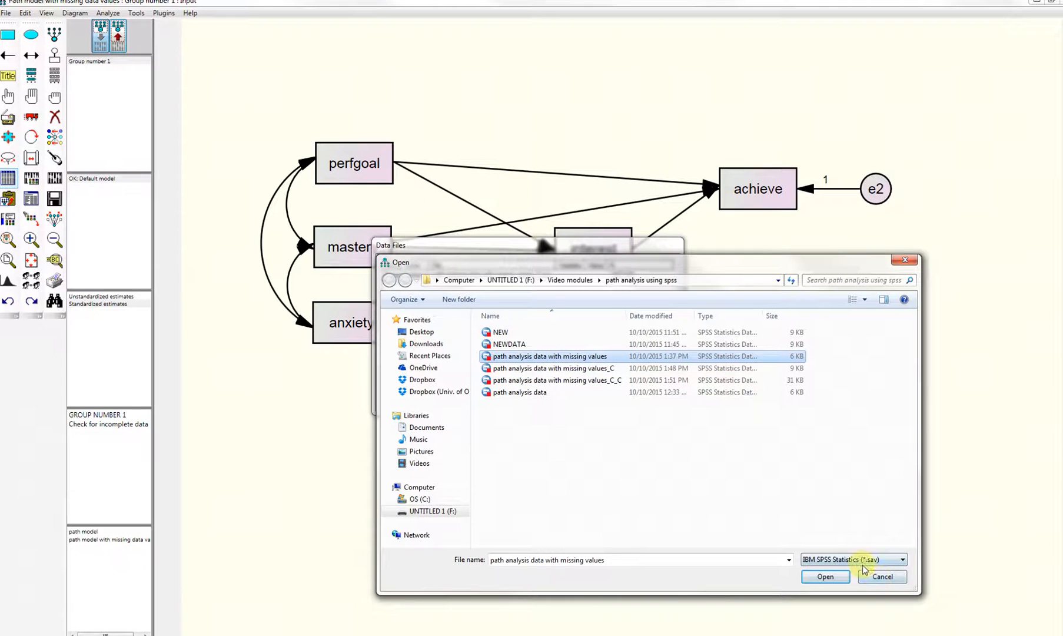
left_click(834, 578)
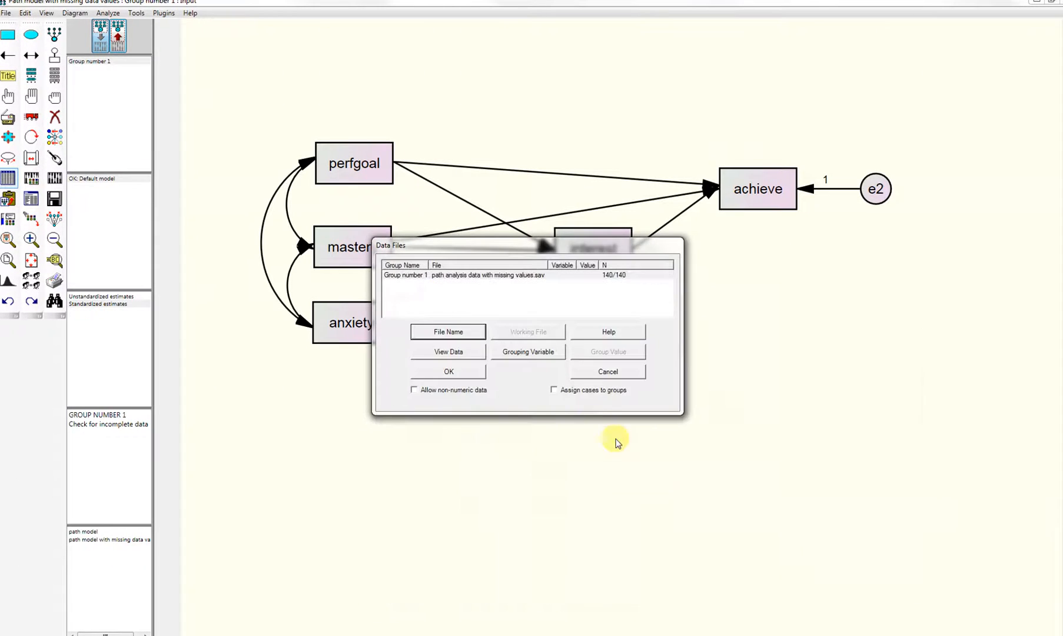
left_click(459, 371)
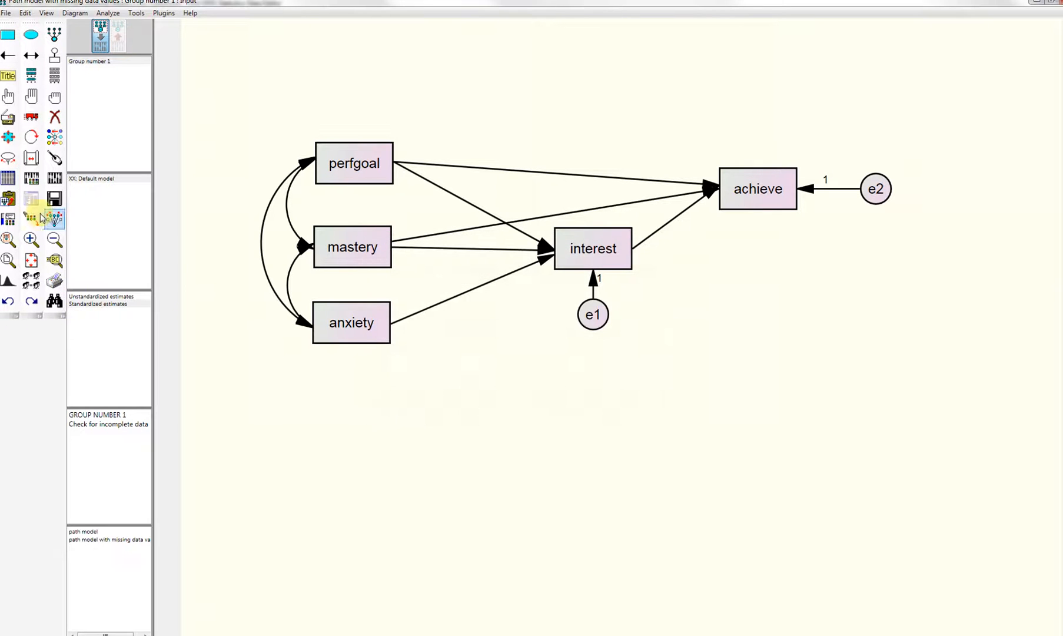
Turn off bootstrapping and bias-corrected confidence intervals in the analysis properties, and check the estimation and output settings
left_click(29, 184)
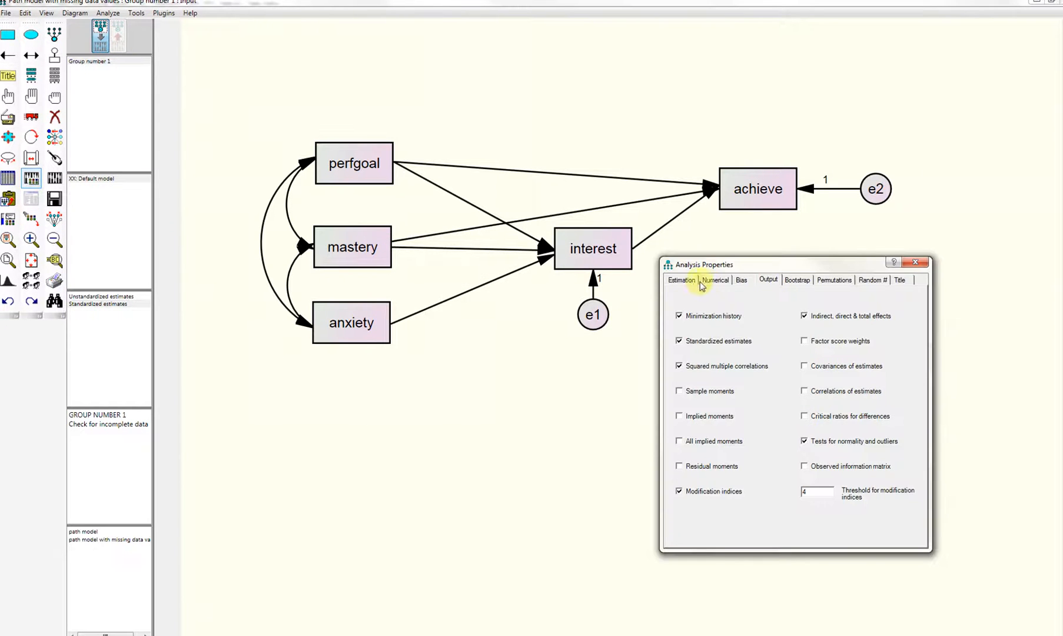
left_click(682, 280)
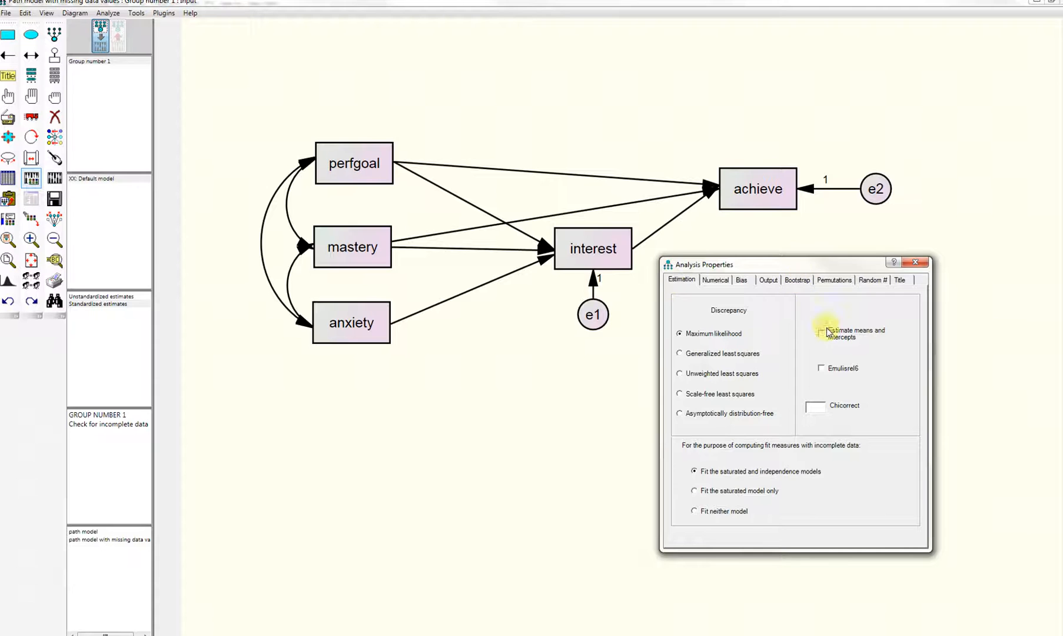
left_click(802, 282)
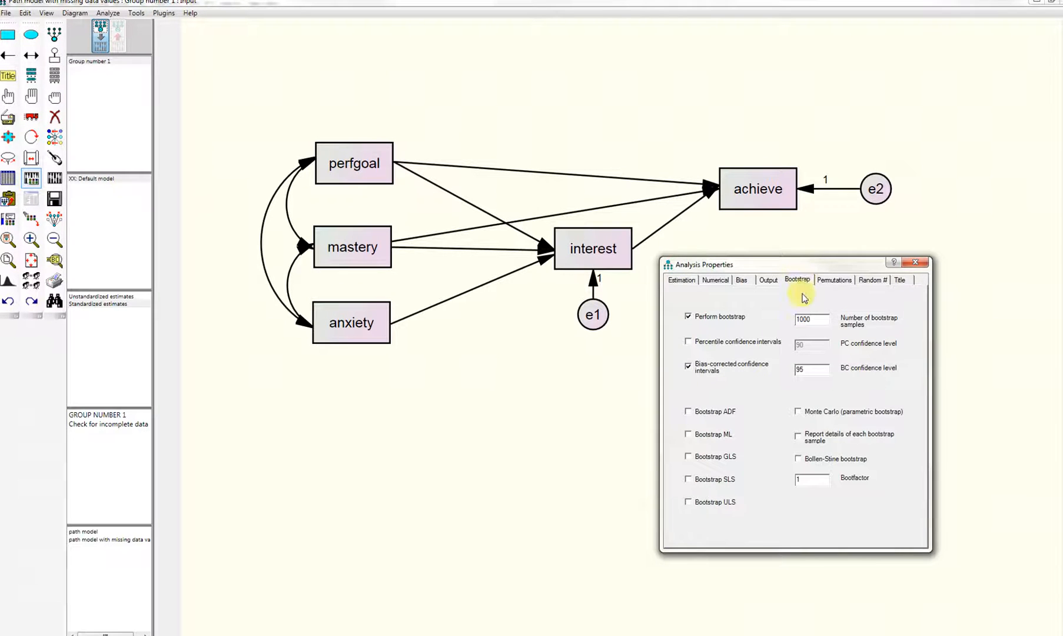
left_click(697, 318)
left_click(690, 367)
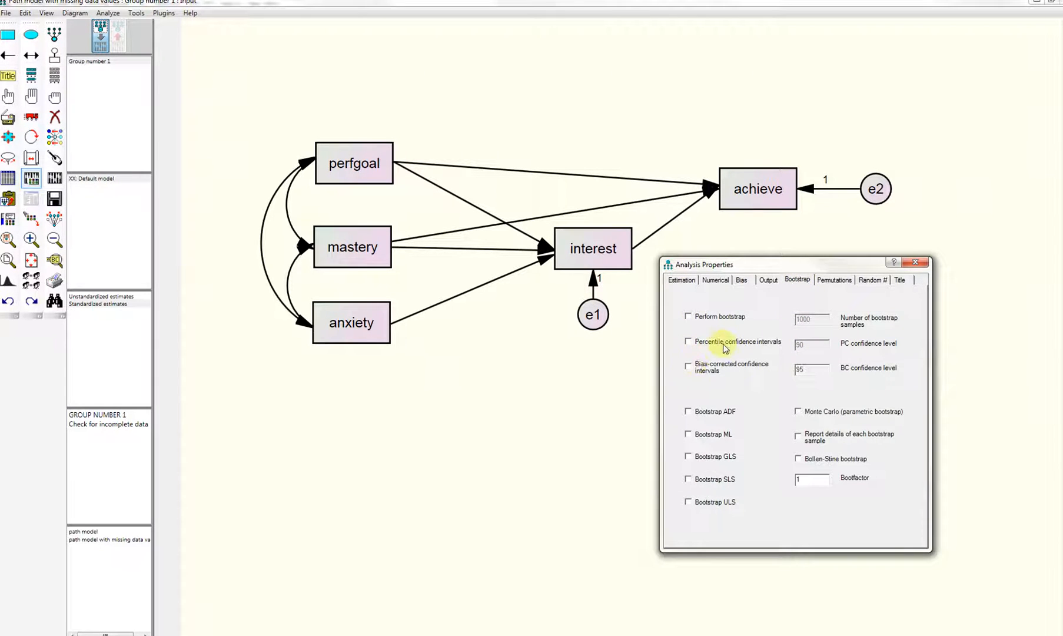
left_click(770, 282)
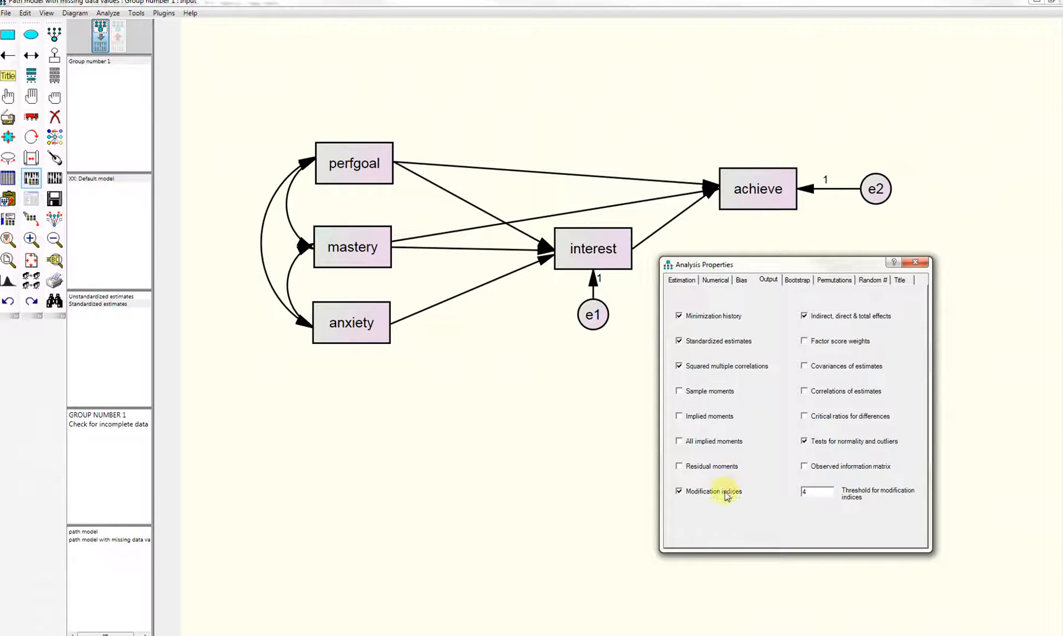
left_click(915, 262)
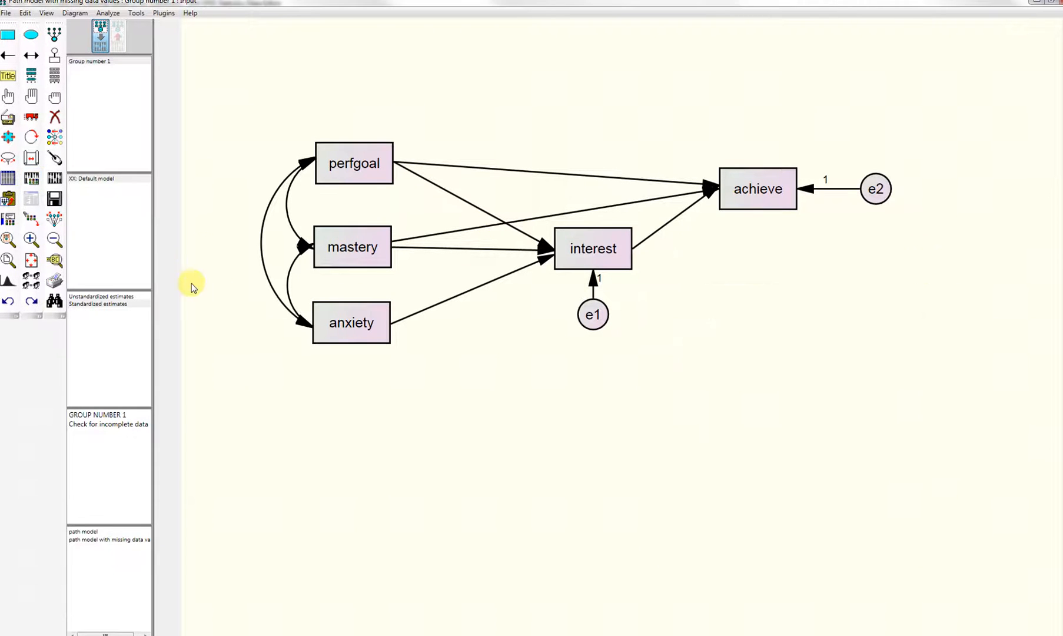
Try to impute three completed datasets from path analysis data with missing values by stochastic regression into a single output file
left_click(108, 13)
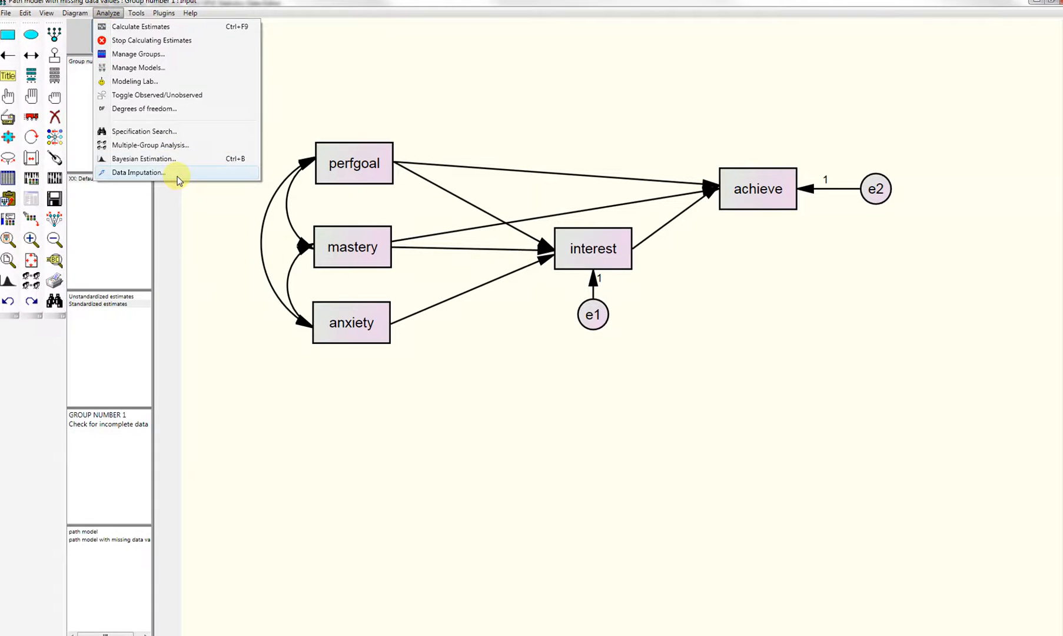
left_click(139, 172)
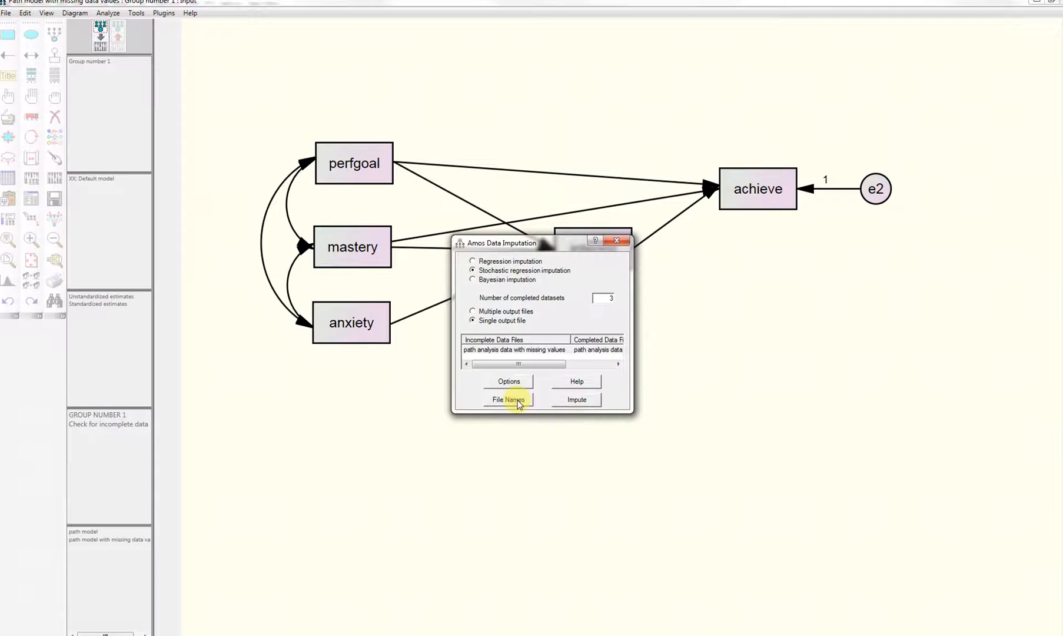
left_click(583, 402)
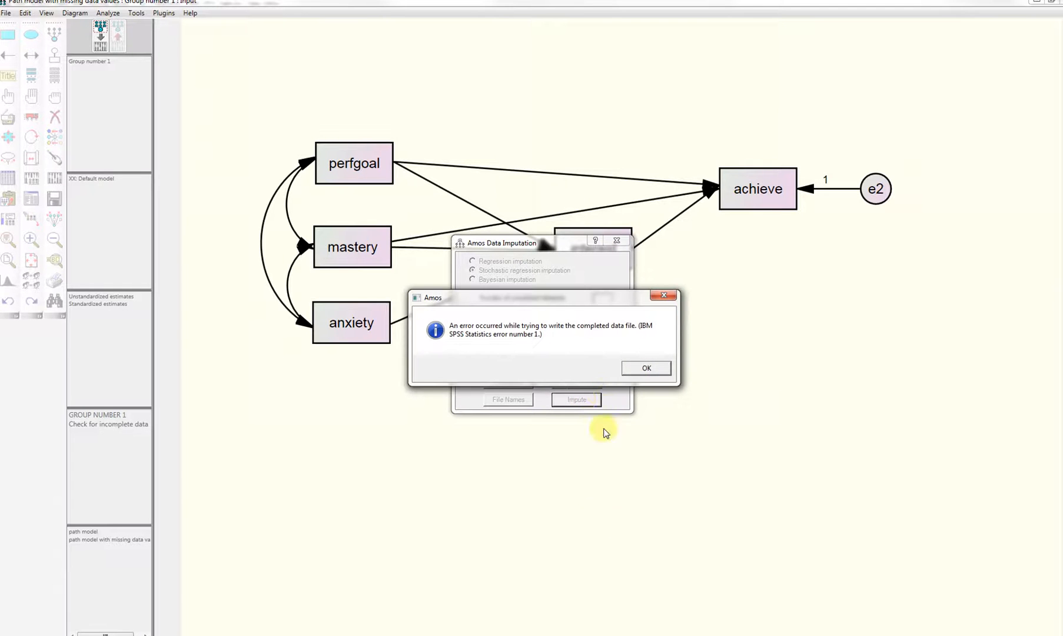
key("Return")
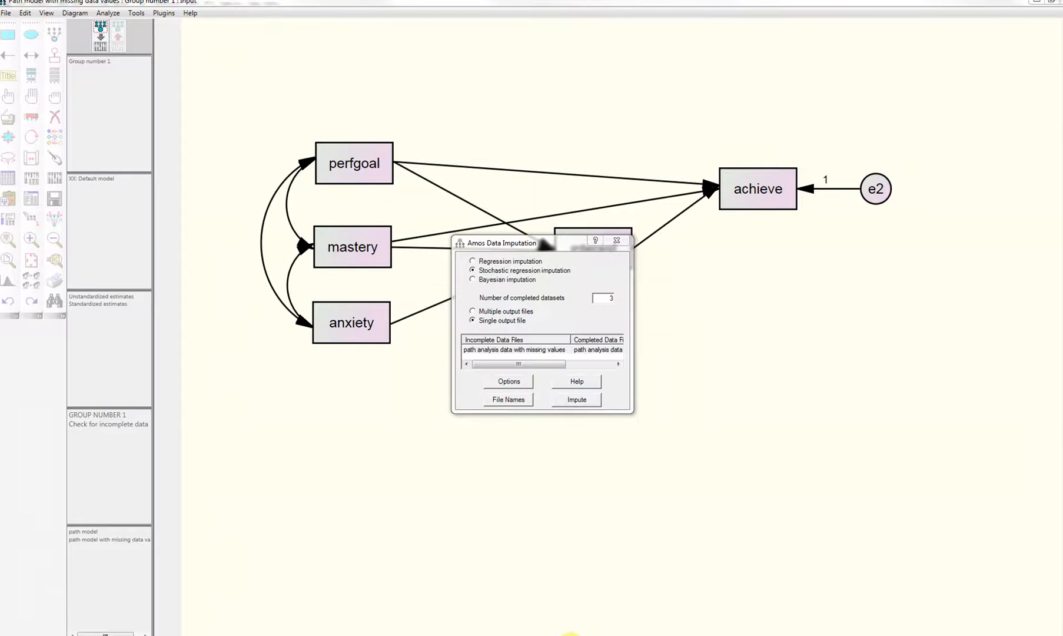
left_click(588, 398)
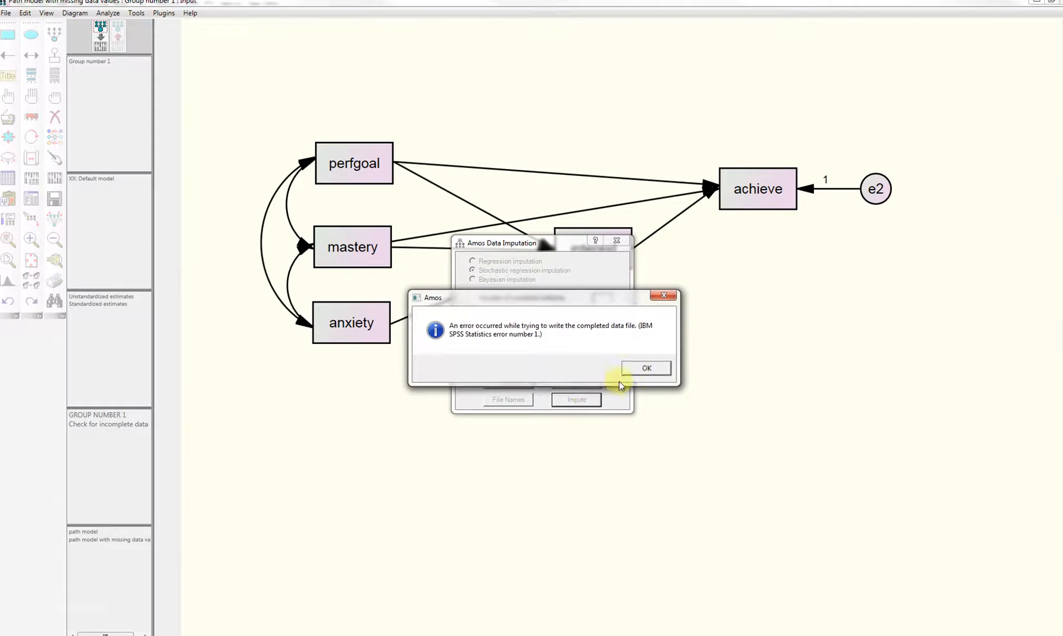
left_click(635, 368)
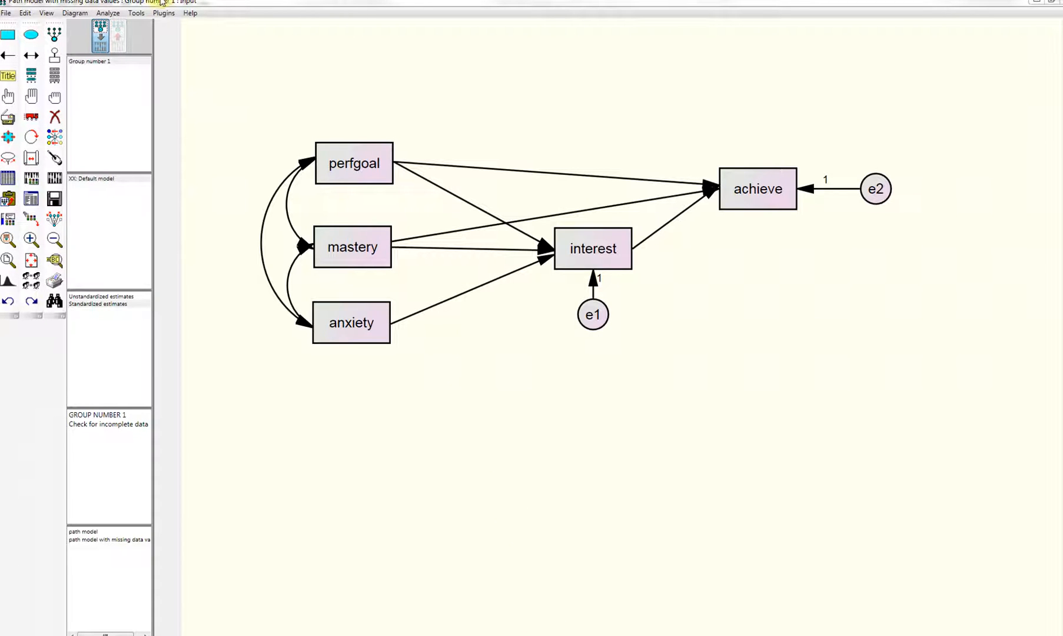
Run the stochastic regression imputation of path analysis data with missing values again, producing three completed datasets in a single file
left_click(108, 13)
left_click(162, 169)
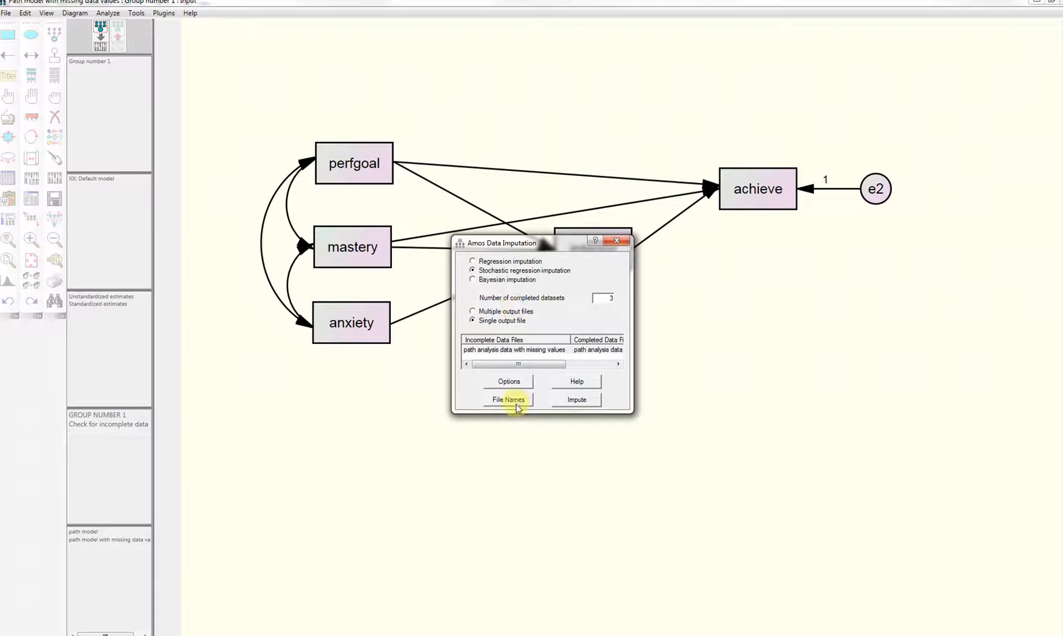
left_click(577, 400)
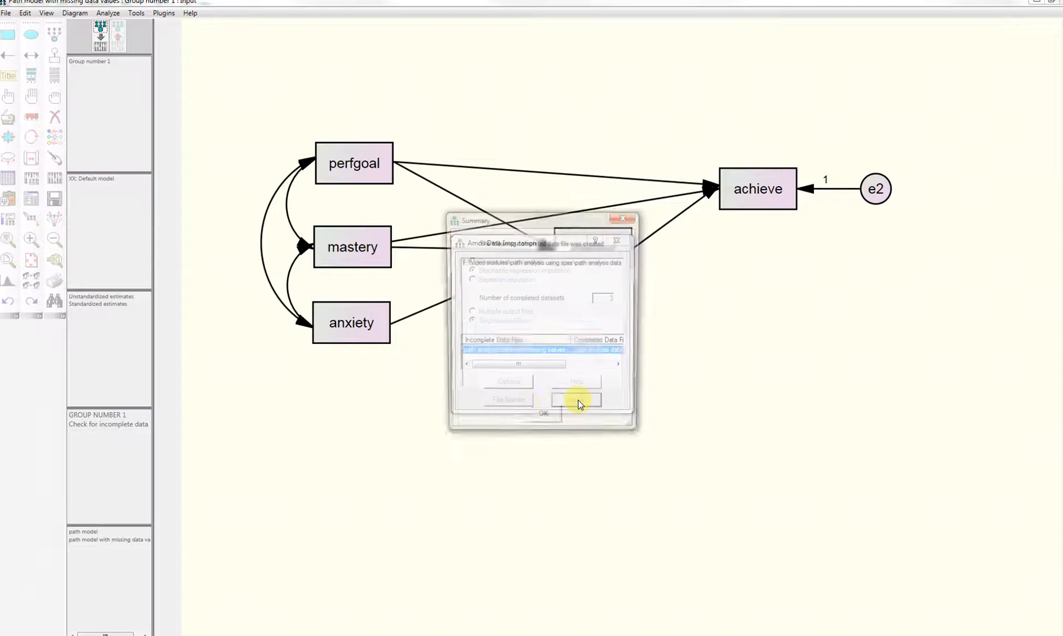
left_click(630, 216)
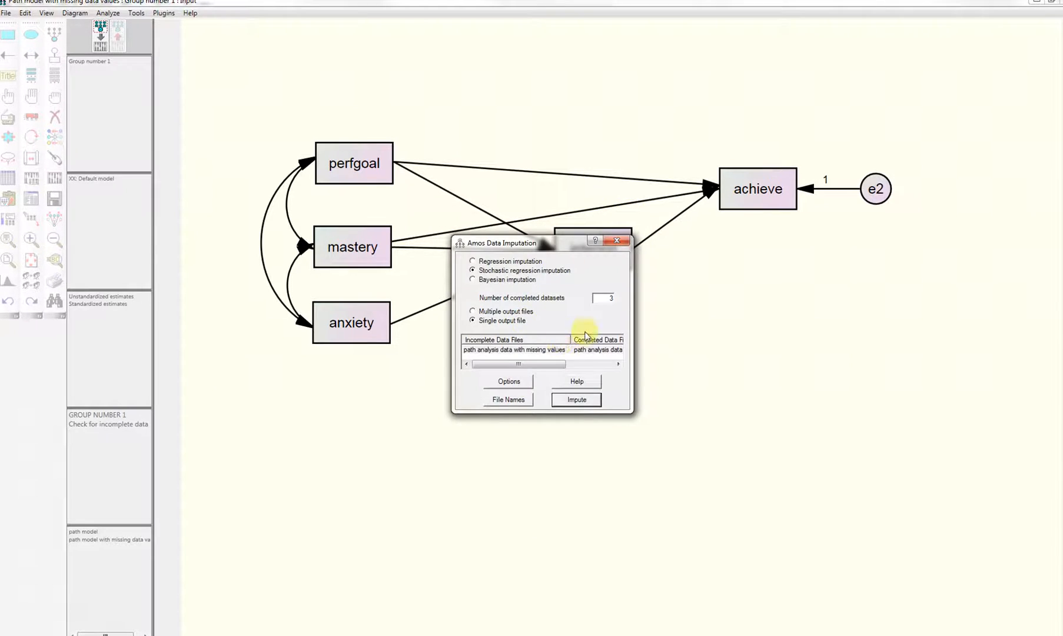
left_click(621, 239)
View the original data file with missing values in SPSS from the data file settings, and return to Amos
left_click(7, 13)
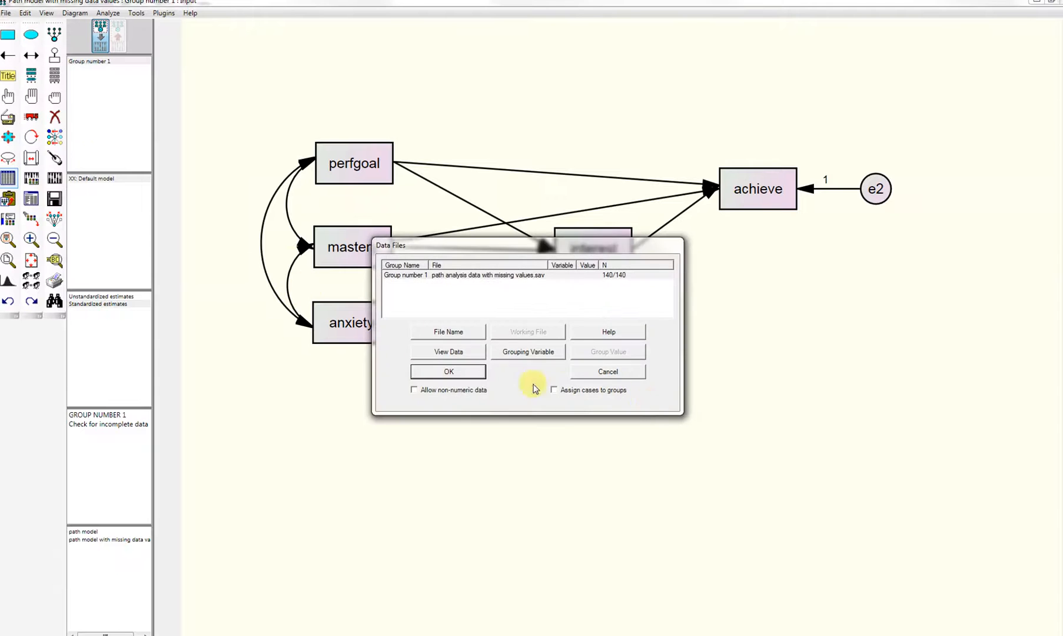
left_click(470, 354)
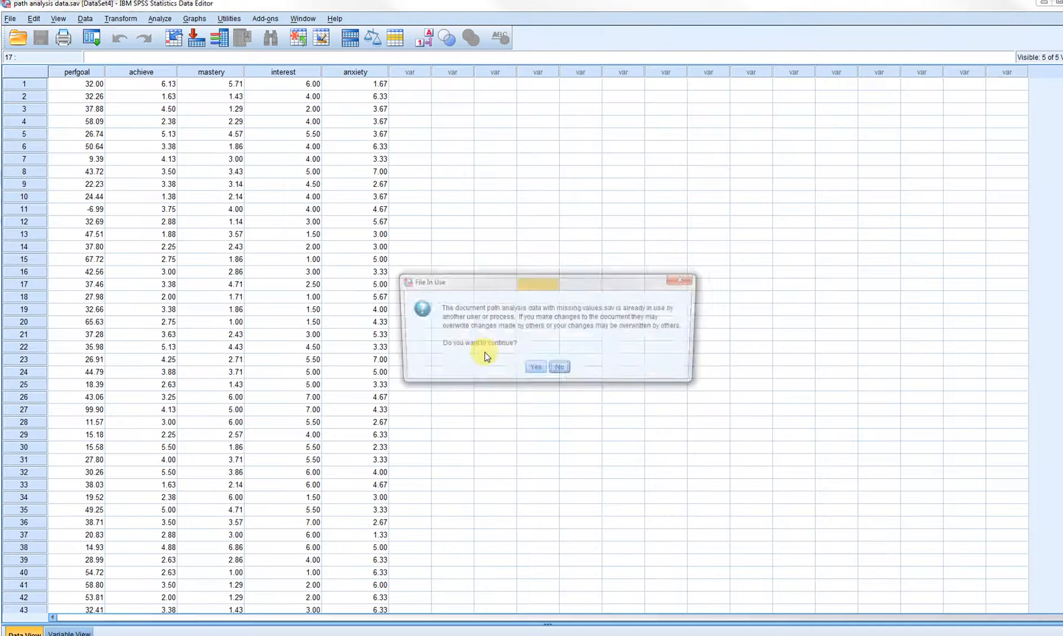
left_click(535, 370)
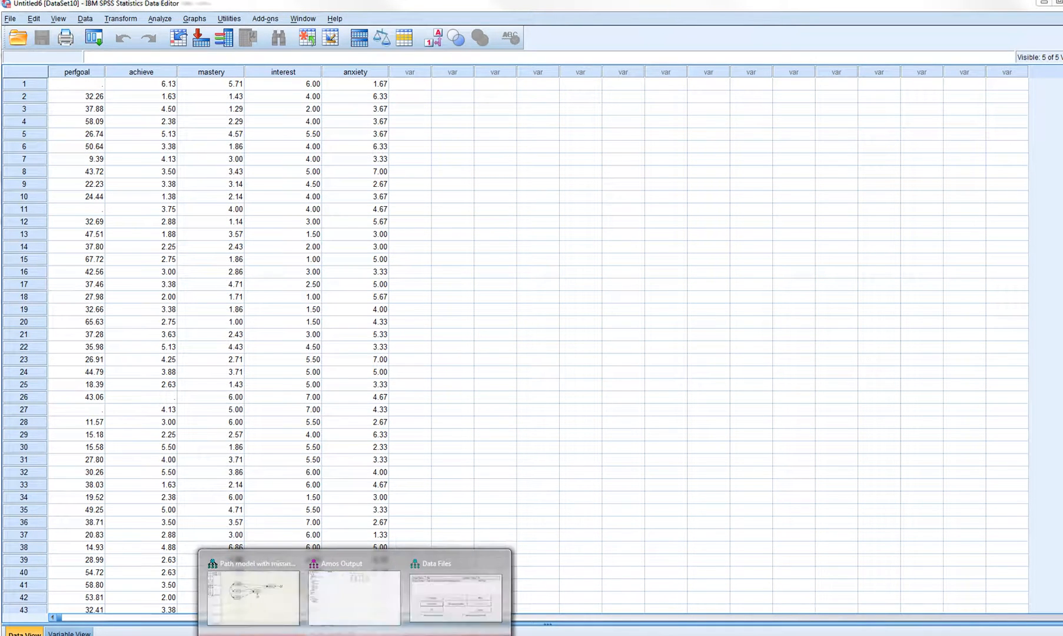
left_click(480, 609)
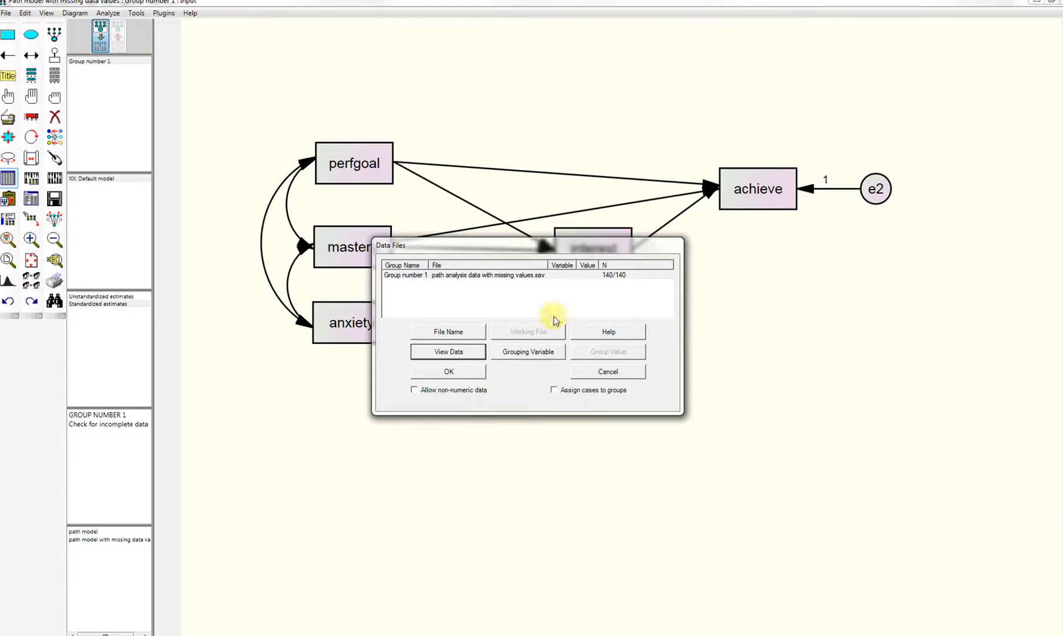
Assign the imputed file path analysis data with missing values_C.sav to Group number 1
left_click(469, 337)
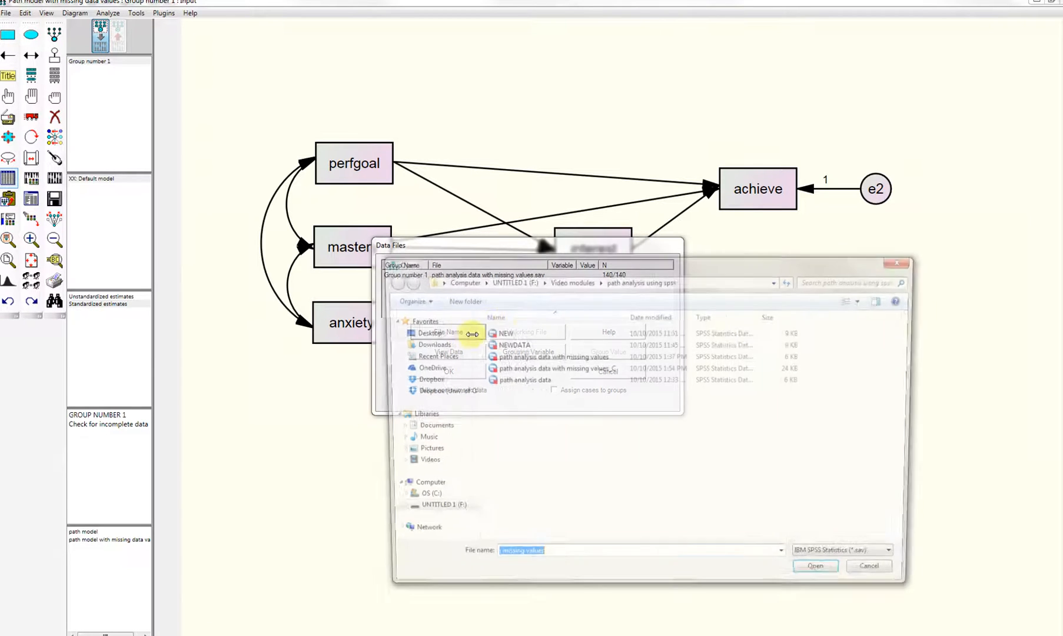
left_click(568, 370)
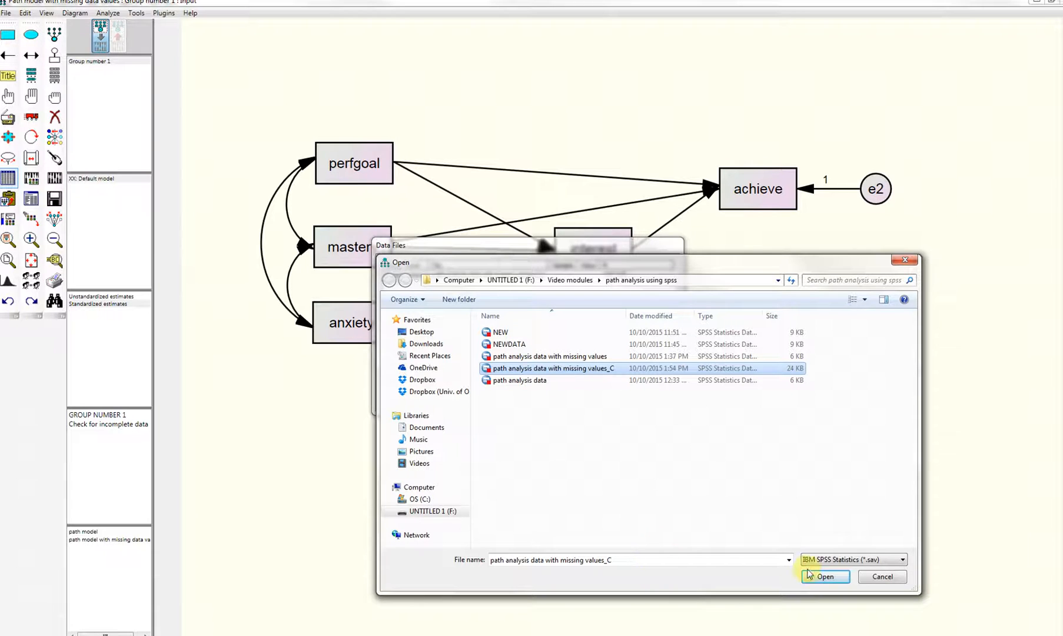
left_click(835, 578)
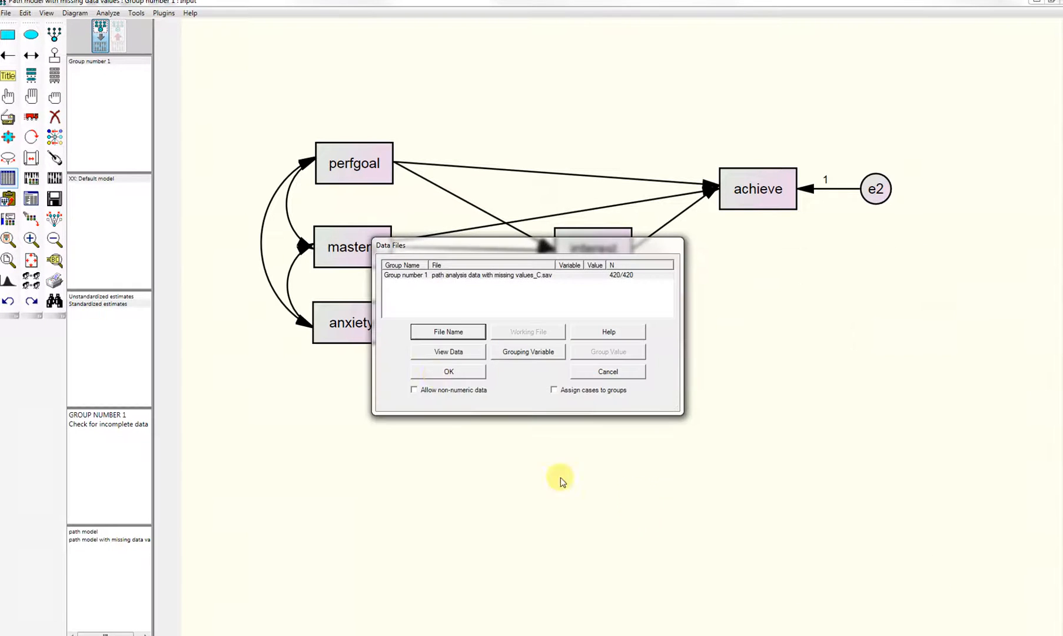
View the imputed data file in SPSS, examine how the Imputation_ column separates the three completed datasets, and return to Amos
left_click(450, 352)
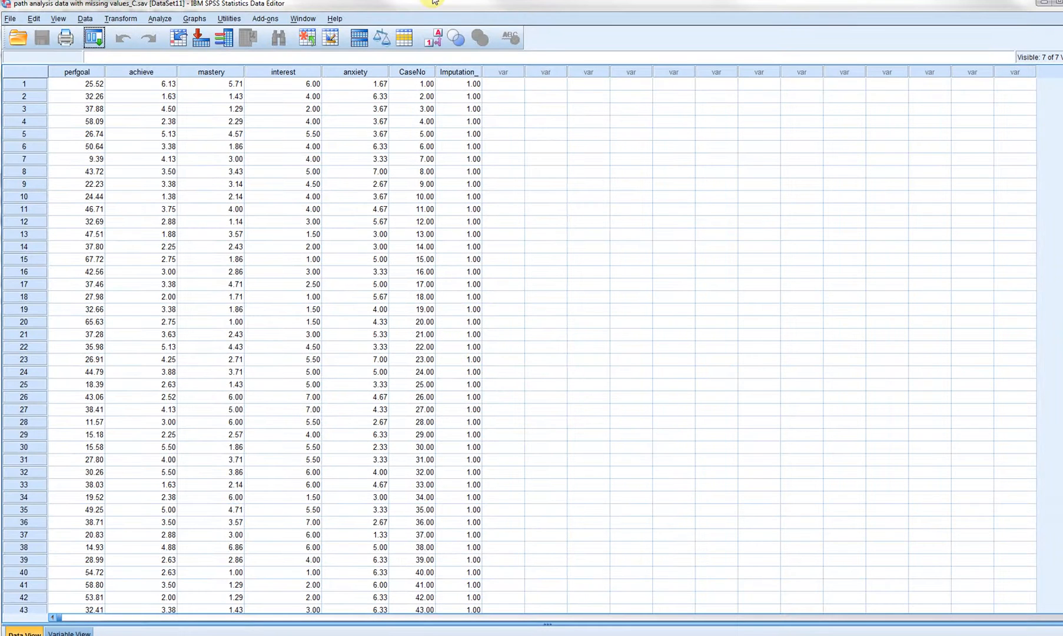
left_click(455, 75)
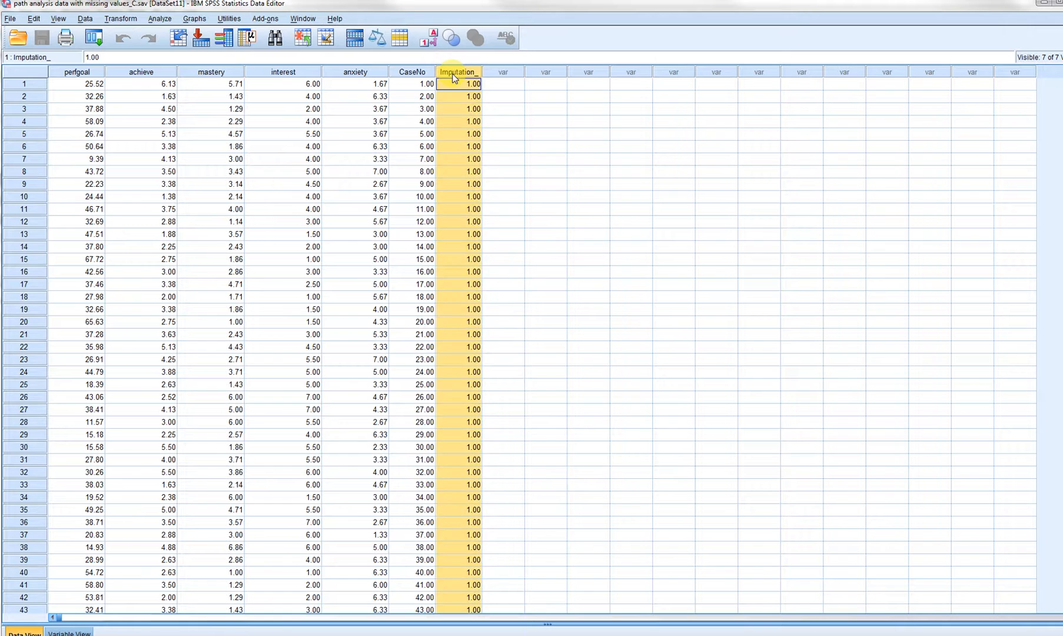
left_click(472, 100)
scroll(479, 288, "down", 15)
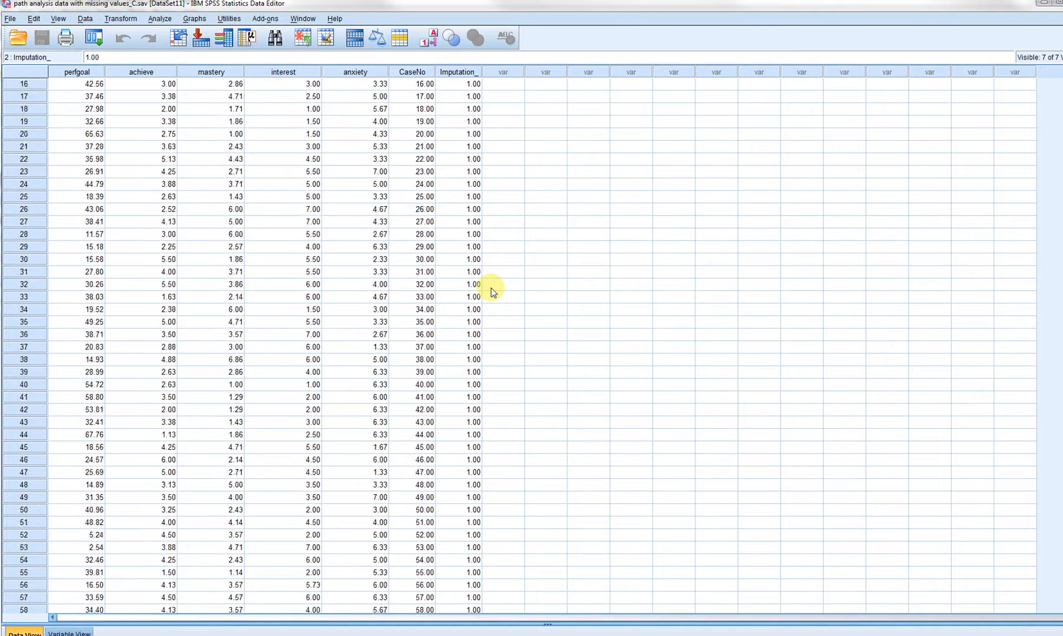
scroll(492, 290, "down", 20)
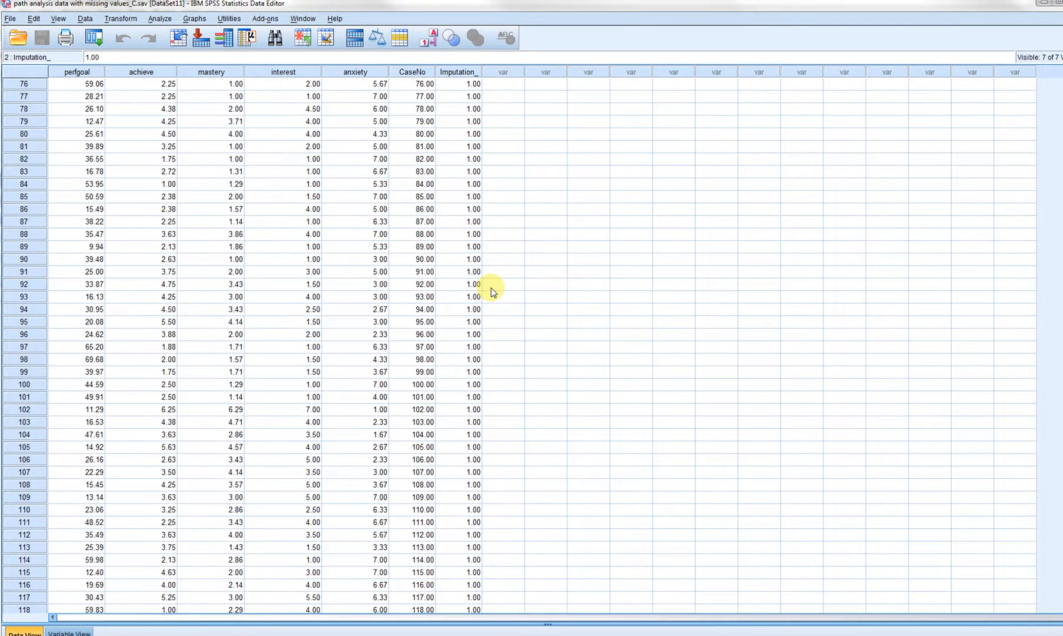
scroll(485, 296, "down", 1)
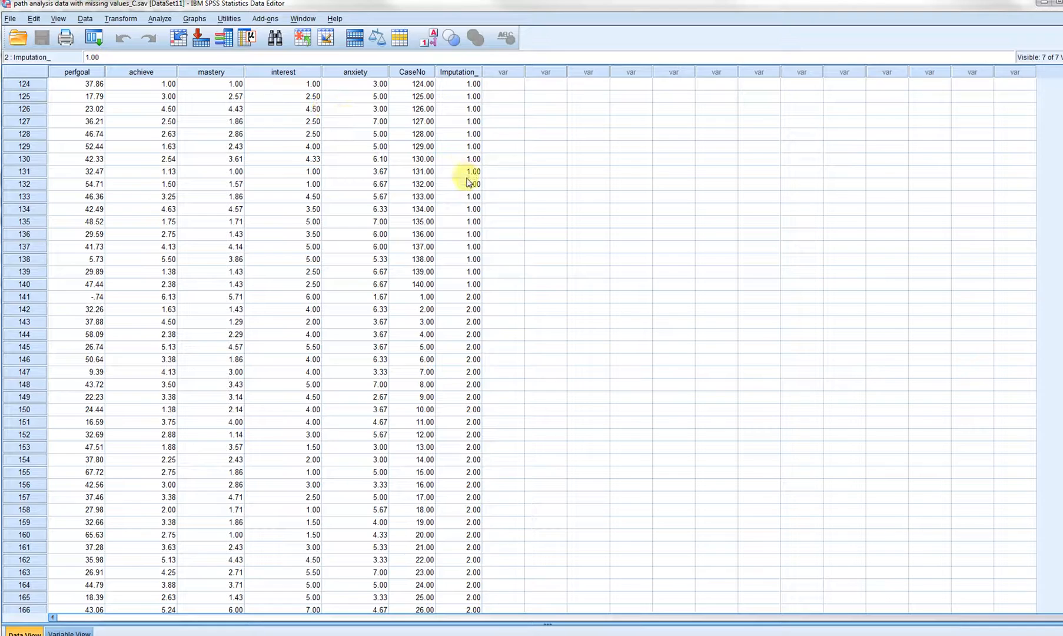
left_click_drag(471, 297, 493, 573)
left_click(476, 269)
left_click(588, 394)
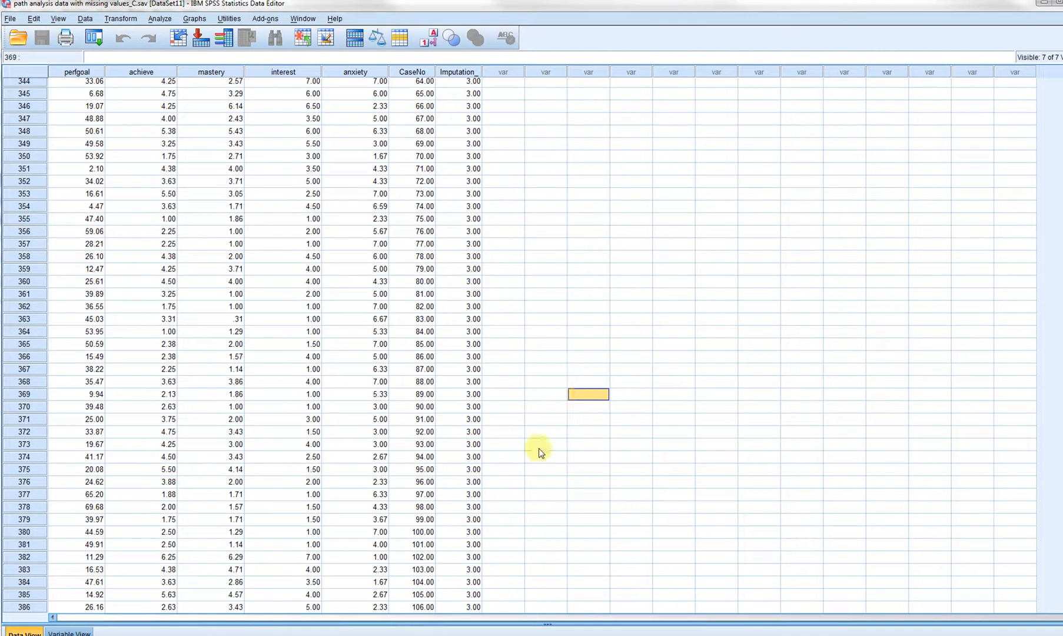
left_click(349, 607)
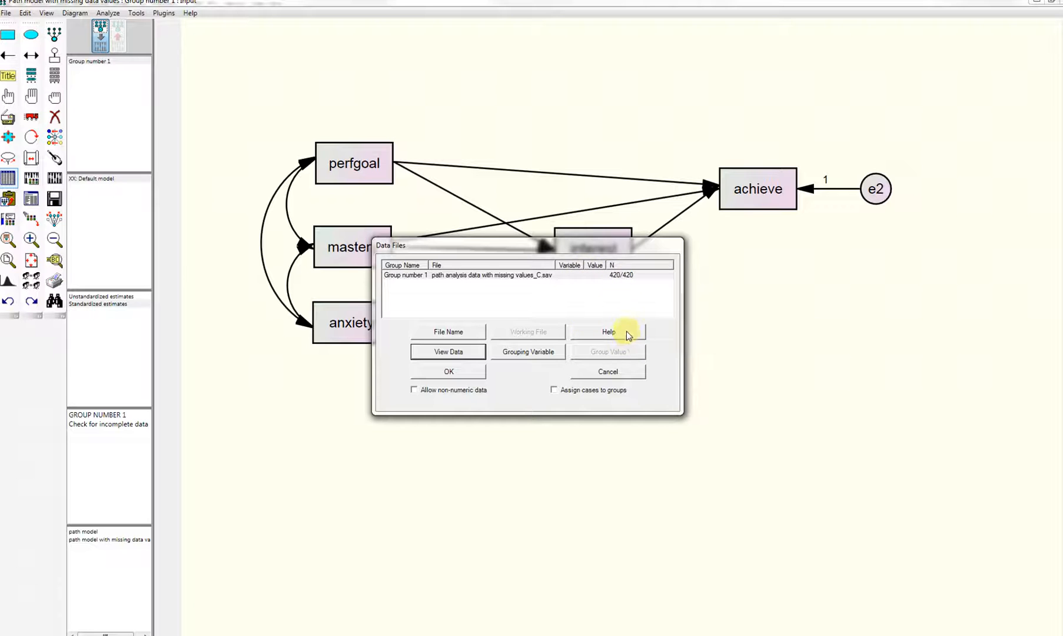
left_click(570, 635)
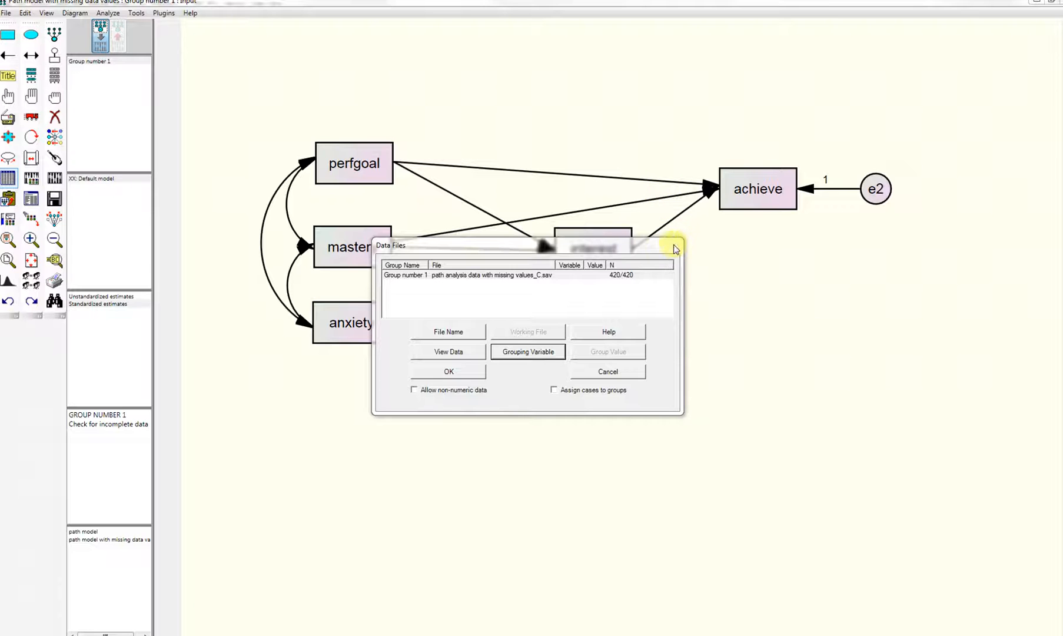
Set Imputation_ as the grouping variable for Group number 1 and choose group value 1
left_click(528, 351)
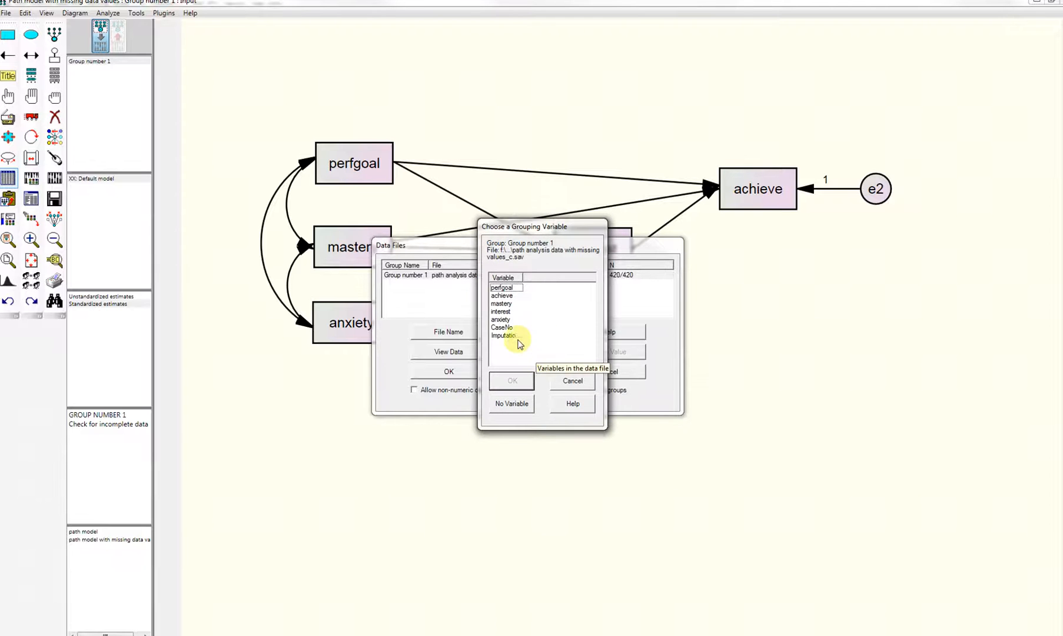
left_click(509, 337)
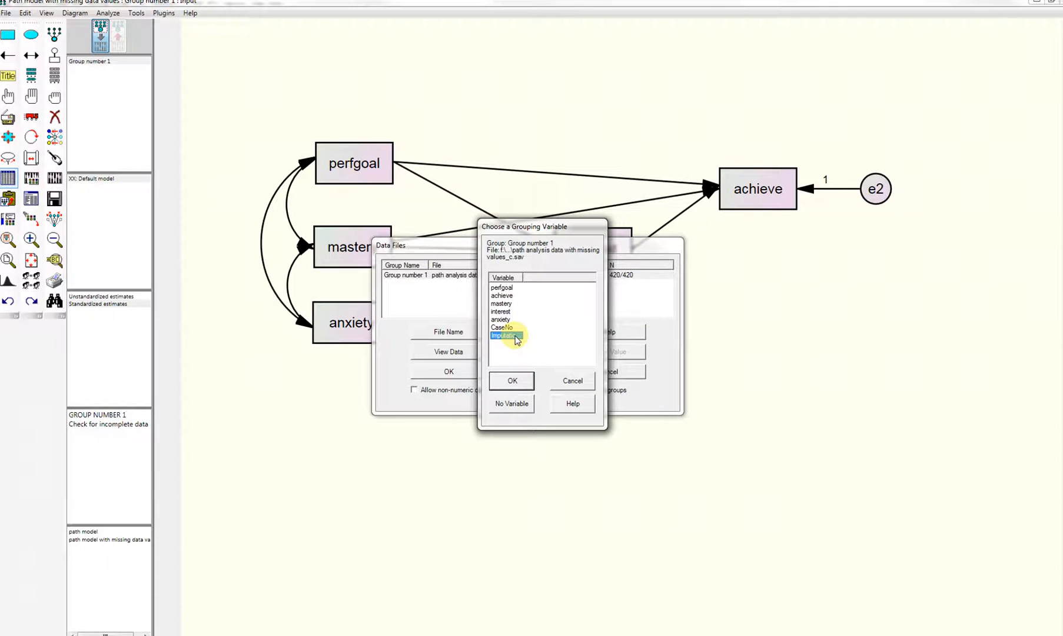
left_click(522, 381)
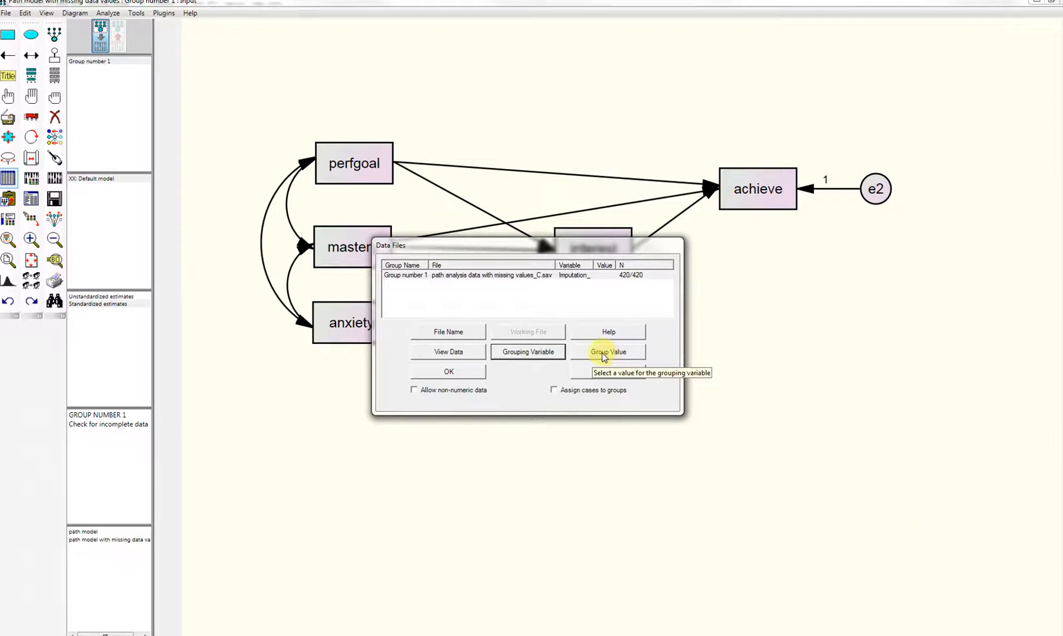
left_click(603, 353)
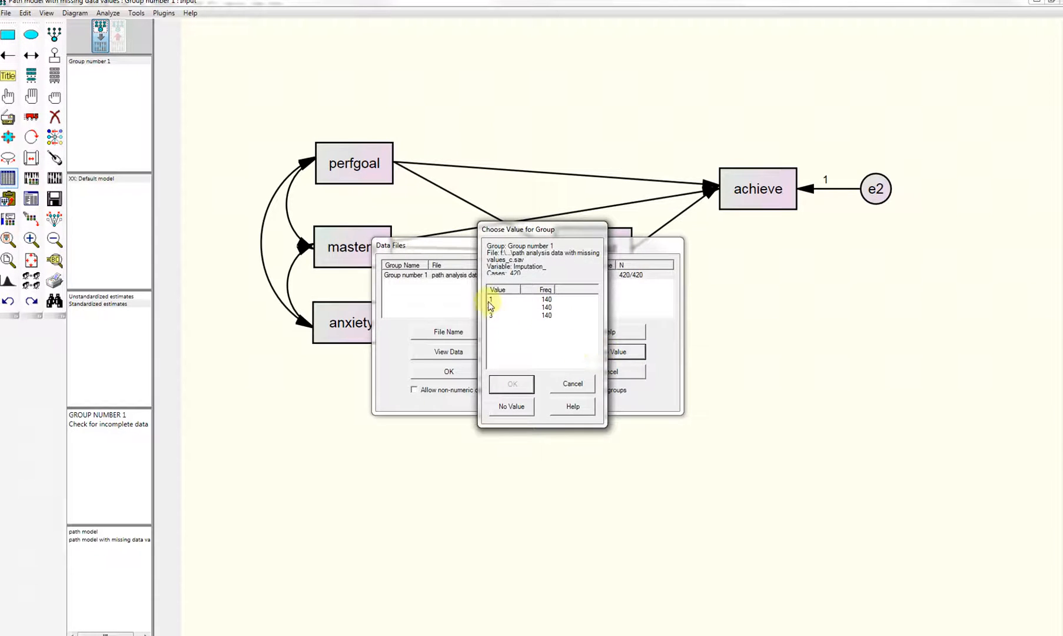
left_click(492, 299)
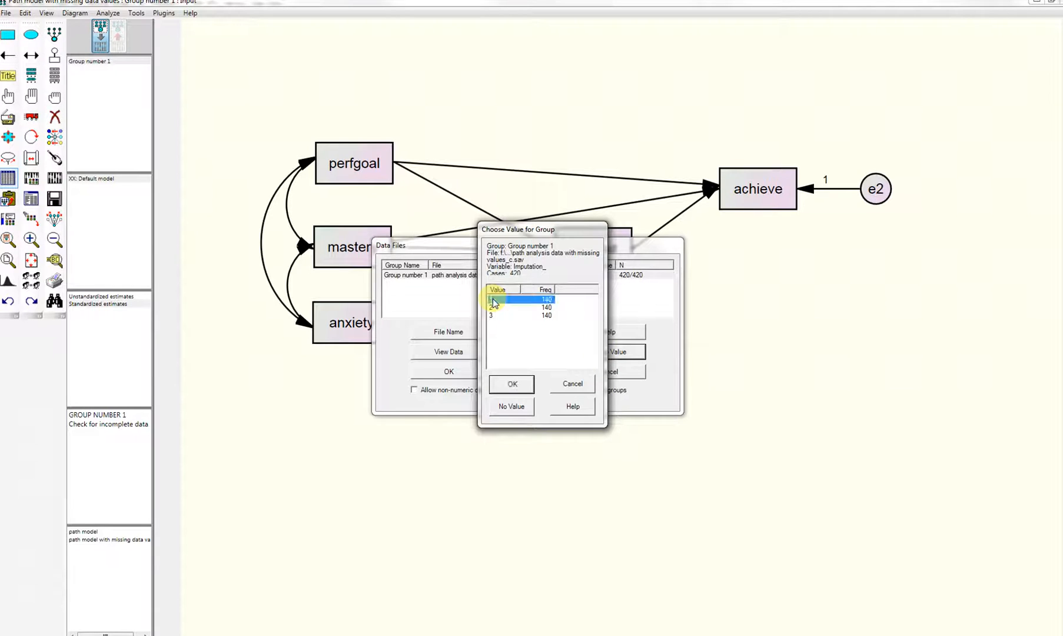
left_click(511, 386)
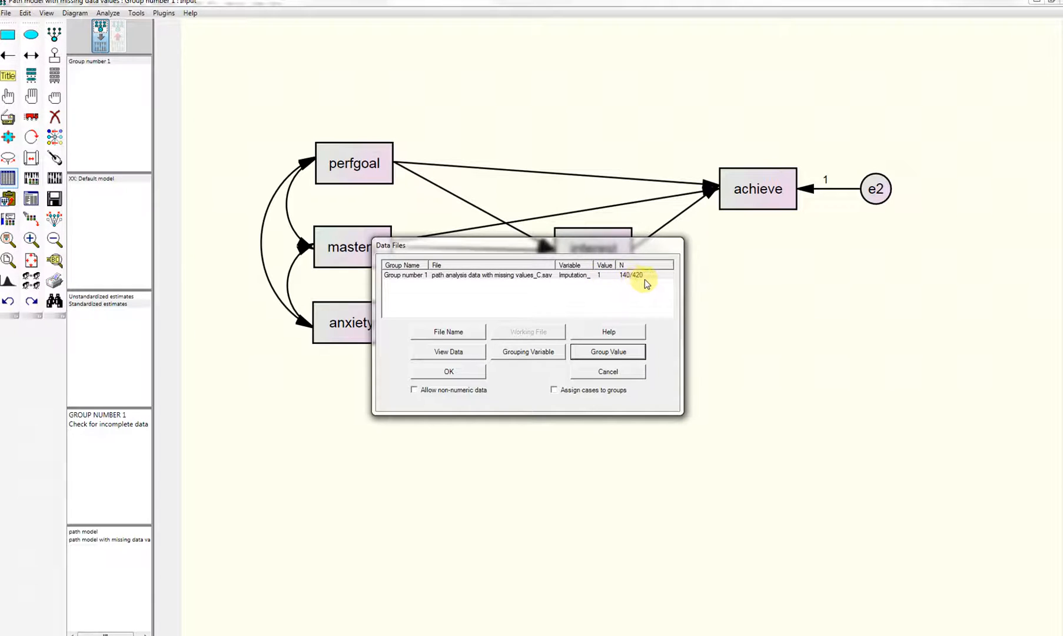
left_click(458, 372)
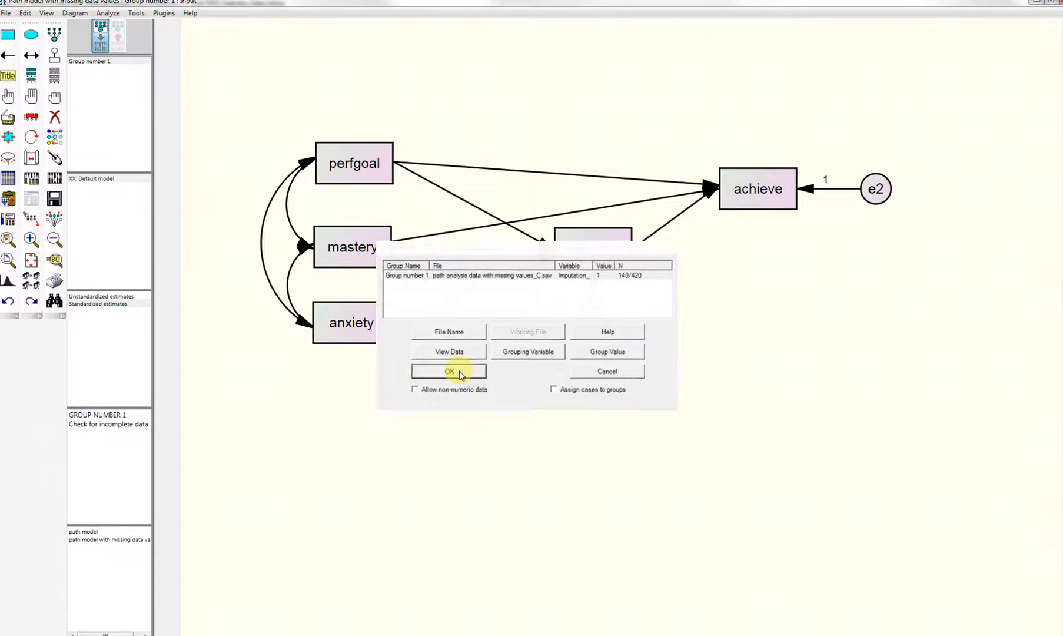
Turn off the estimation of means and intercepts in the analysis properties
left_click(32, 178)
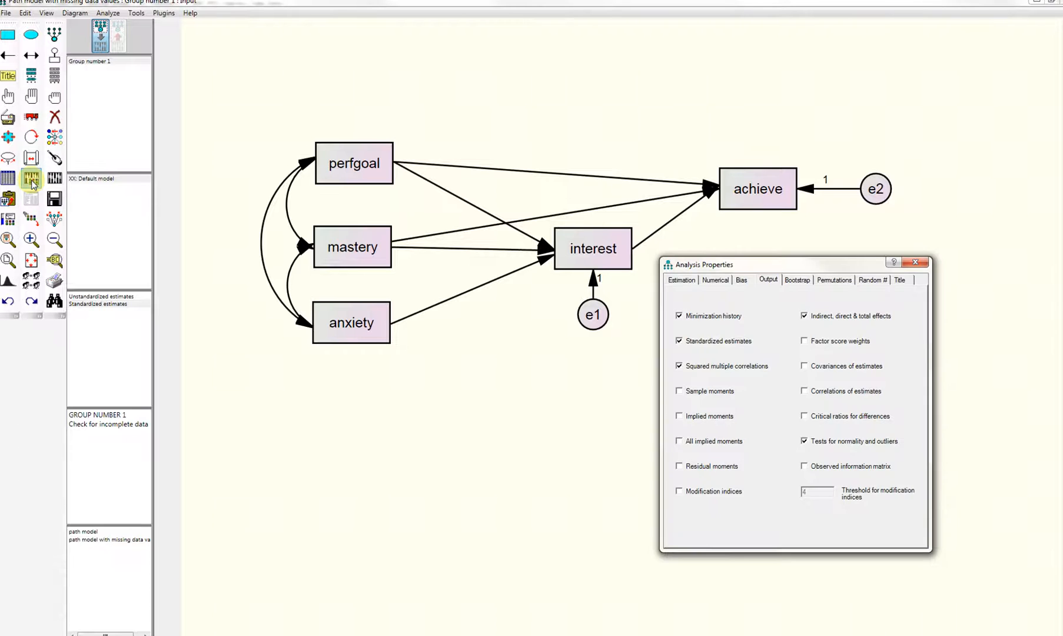
left_click(677, 279)
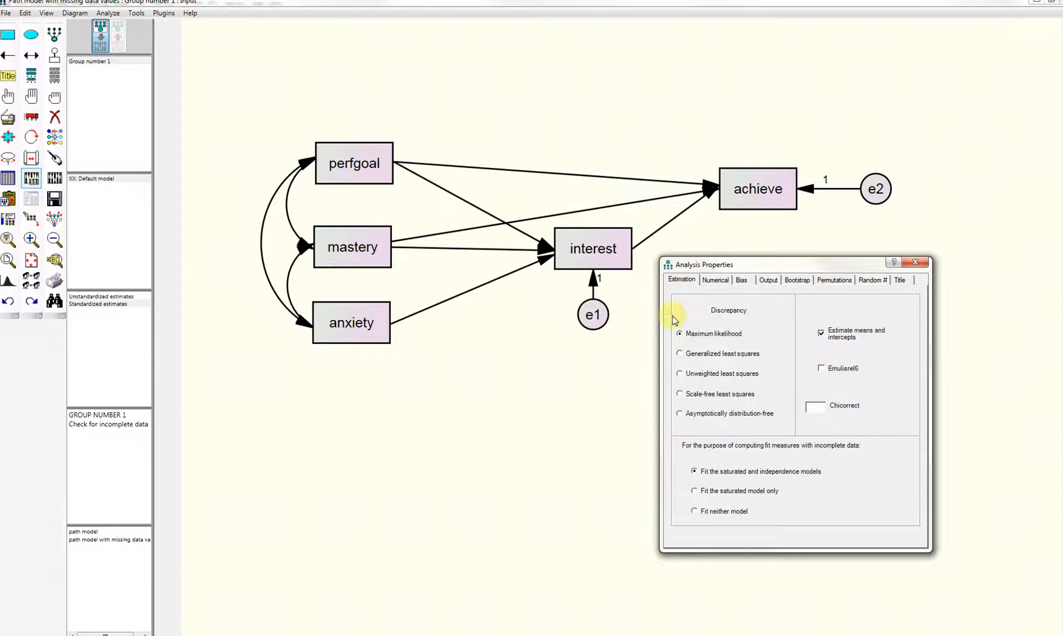
left_click(822, 333)
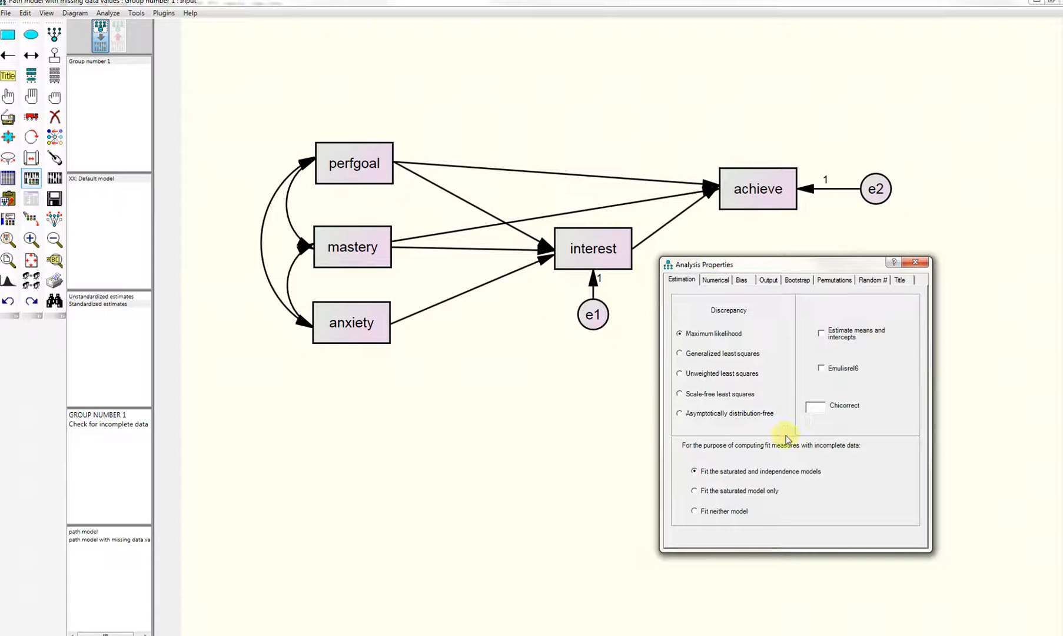
Enable bootstrapping with bias-corrected confidence intervals, and include modification indices in the analysis output
left_click(797, 280)
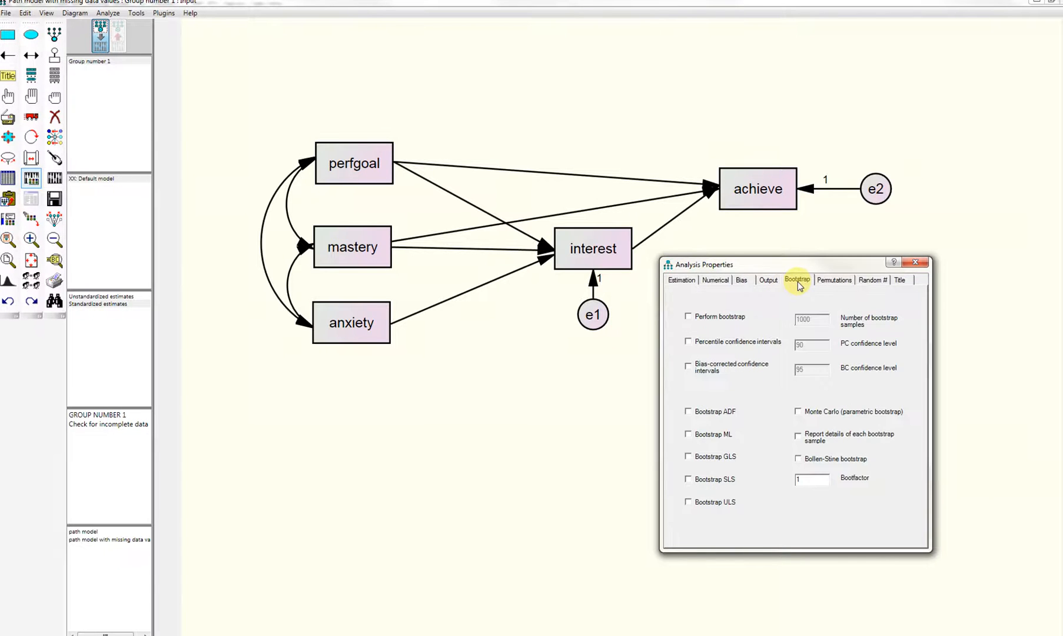
left_click(721, 319)
left_click(706, 366)
left_click(767, 280)
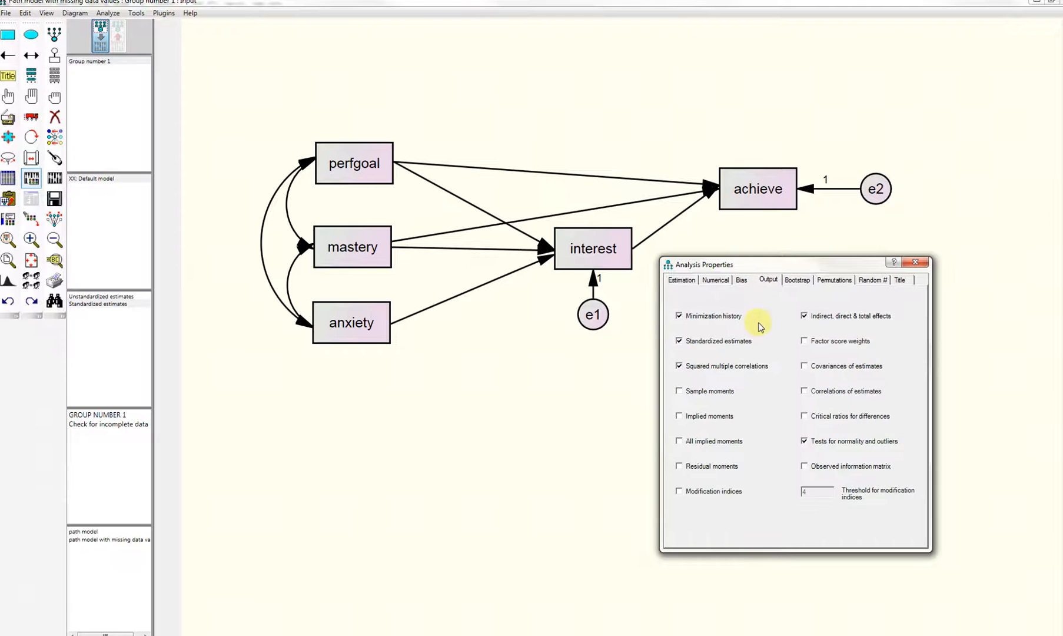
left_click(707, 493)
left_click(914, 262)
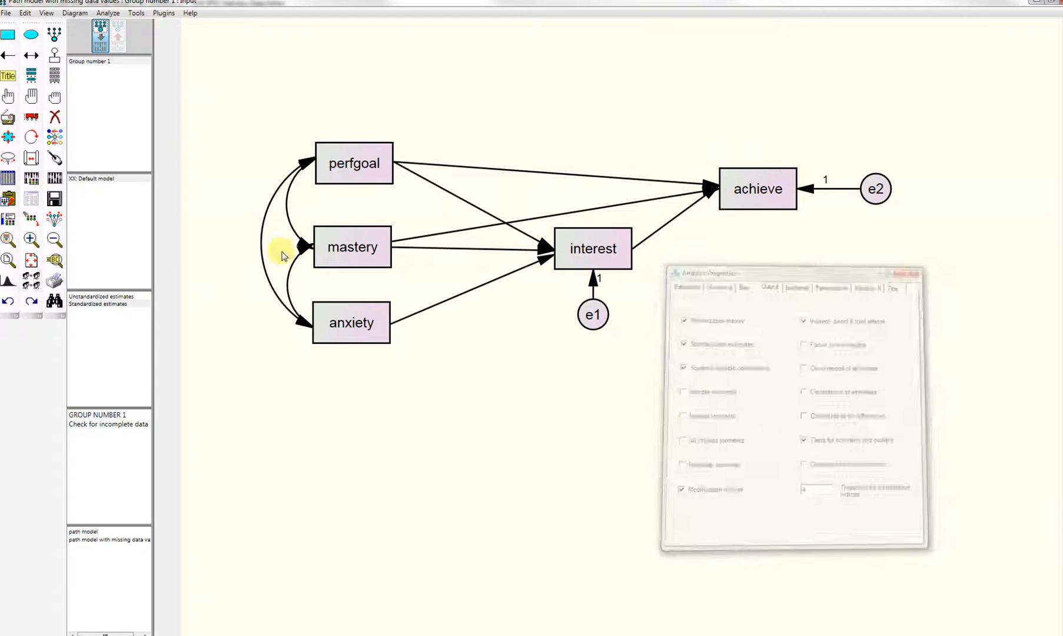
Calculate the estimates for the first imputed dataset and view the parameter estimates in the text output
left_click(53, 178)
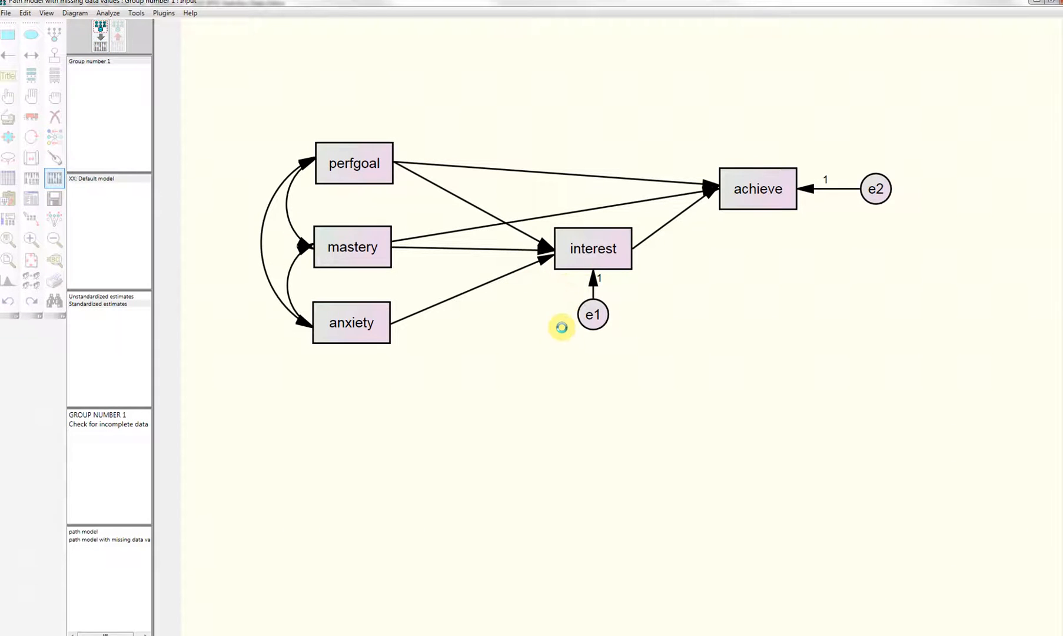
left_click(34, 200)
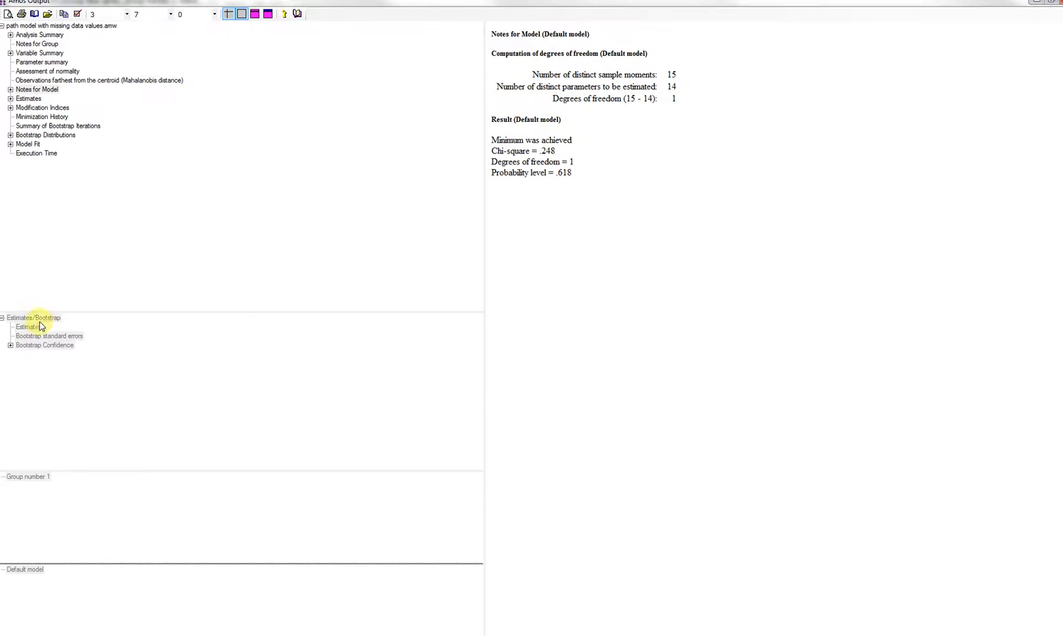
left_click(29, 99)
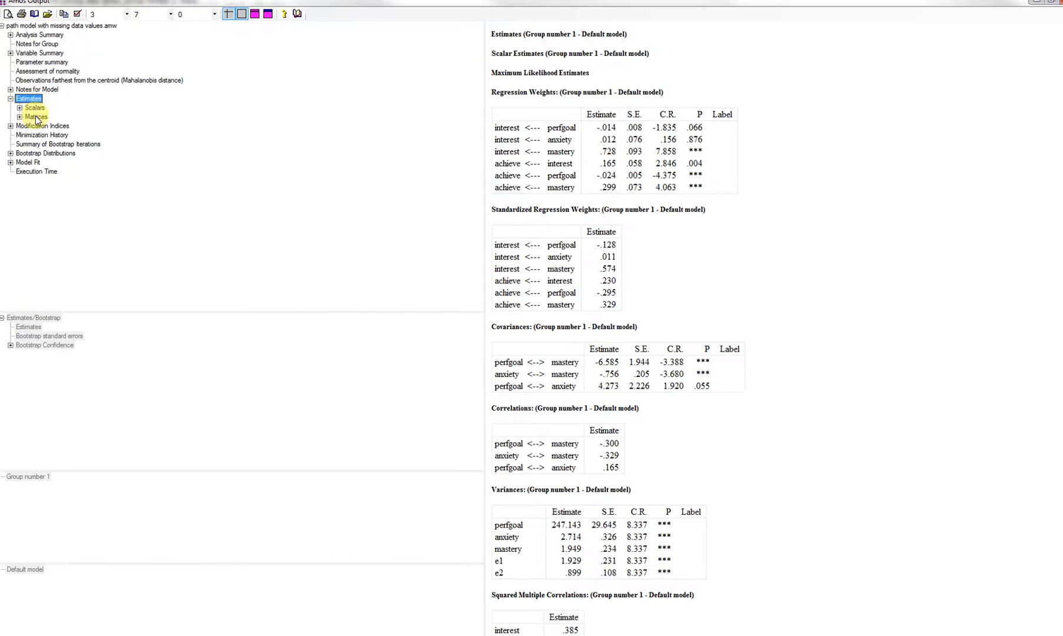
View the bias-corrected bootstrap results for the standardized direct effects, and close the output
left_click(36, 117)
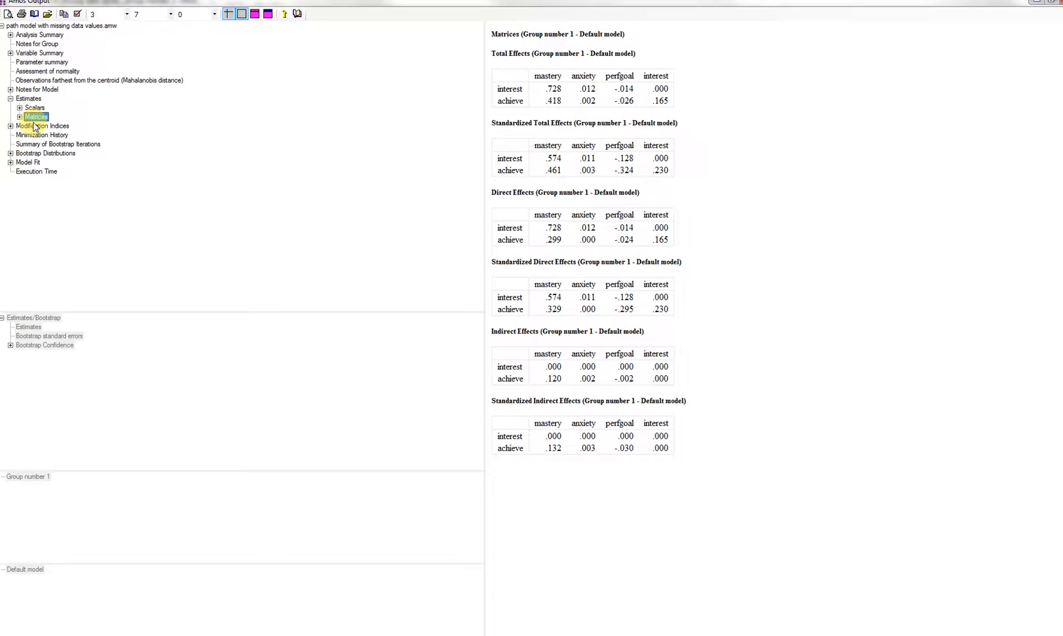
double_click(36, 118)
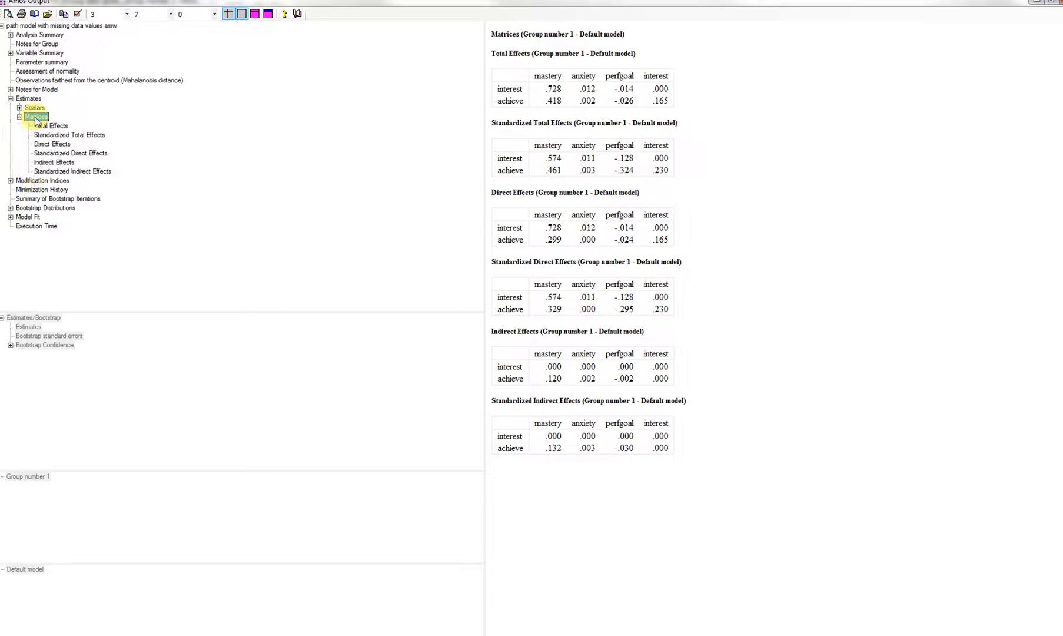
left_click(51, 154)
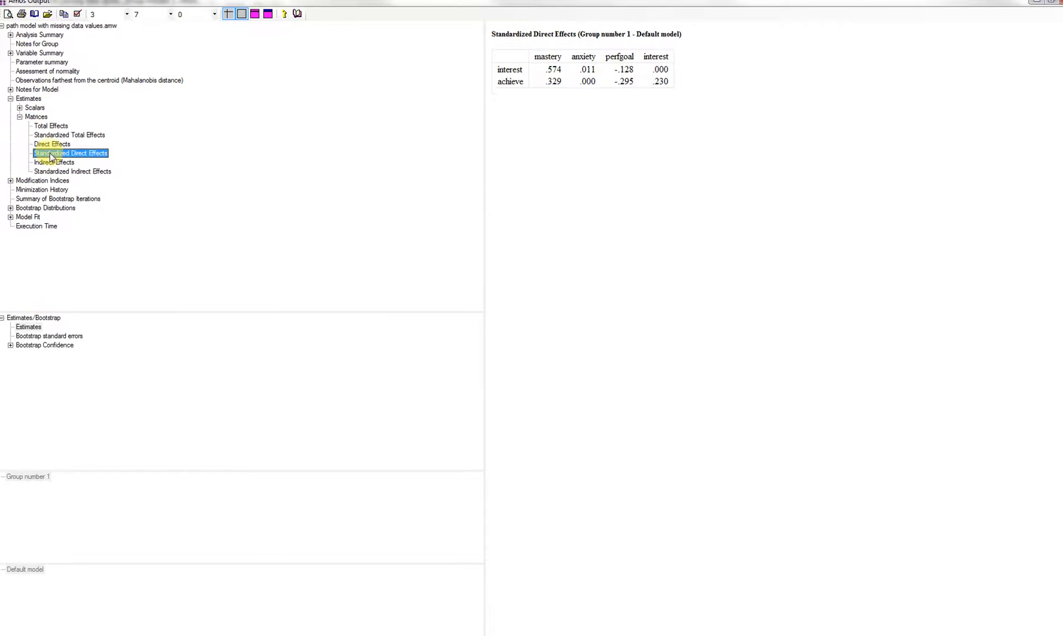
left_click(36, 348)
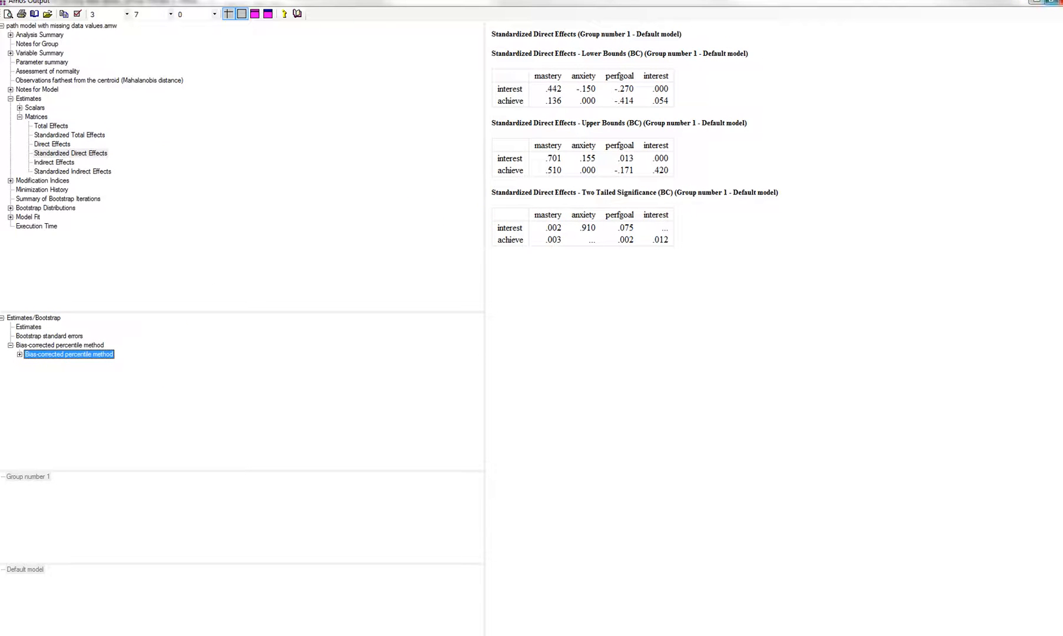
left_click(1061, 1)
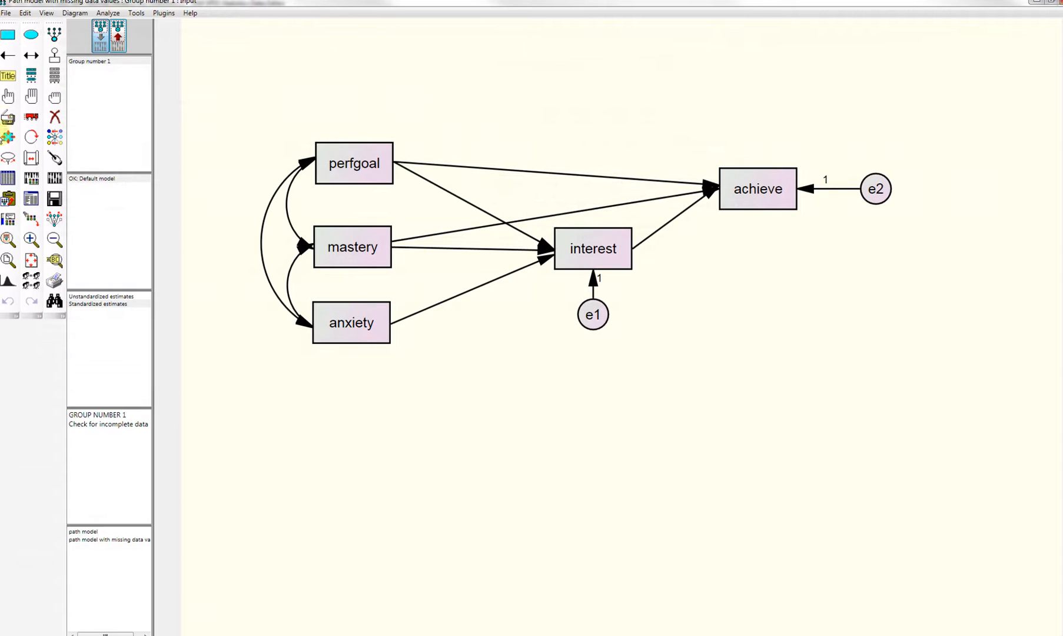
Change the Imputation_ group value for Group number 1 to 2 in the data file settings
left_click(7, 177)
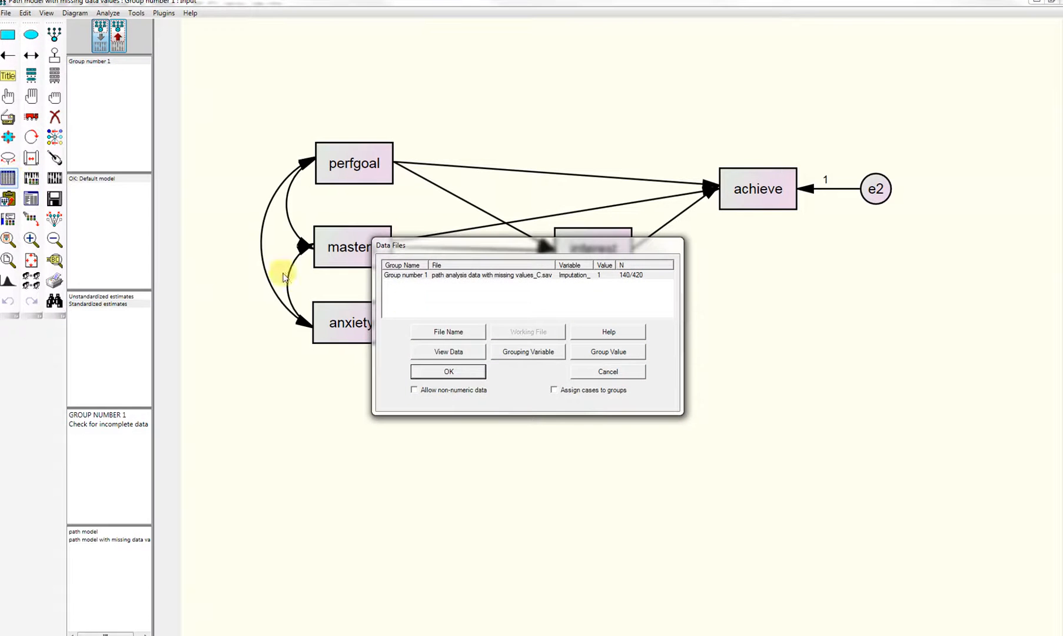
left_click(611, 351)
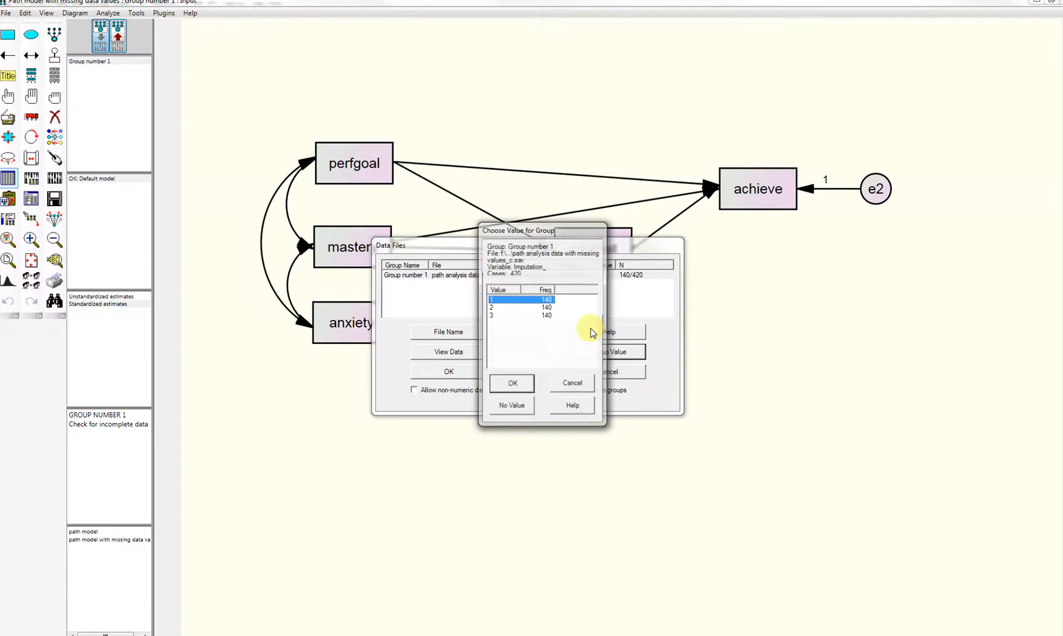
left_click(512, 384)
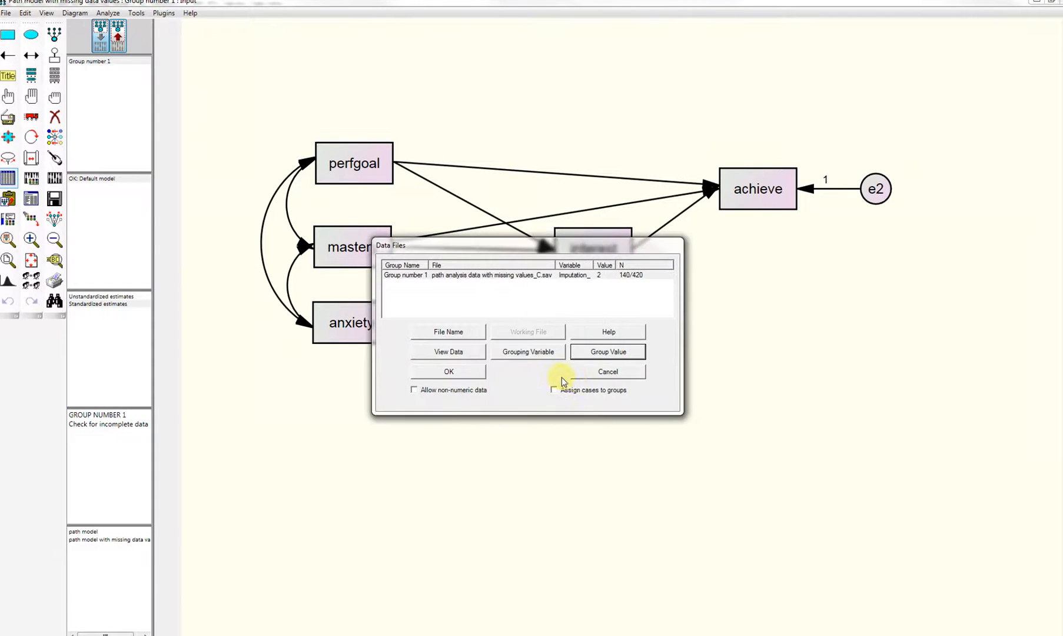
left_click(442, 371)
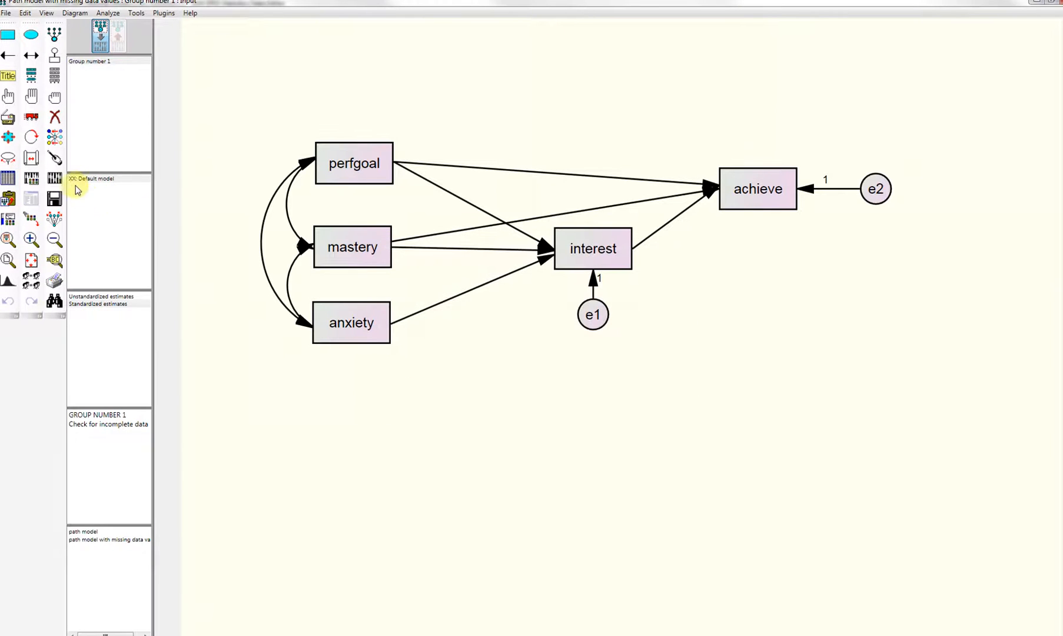
Calculate the estimates for the second imputed dataset and view its parameter estimates in the text output
left_click(55, 178)
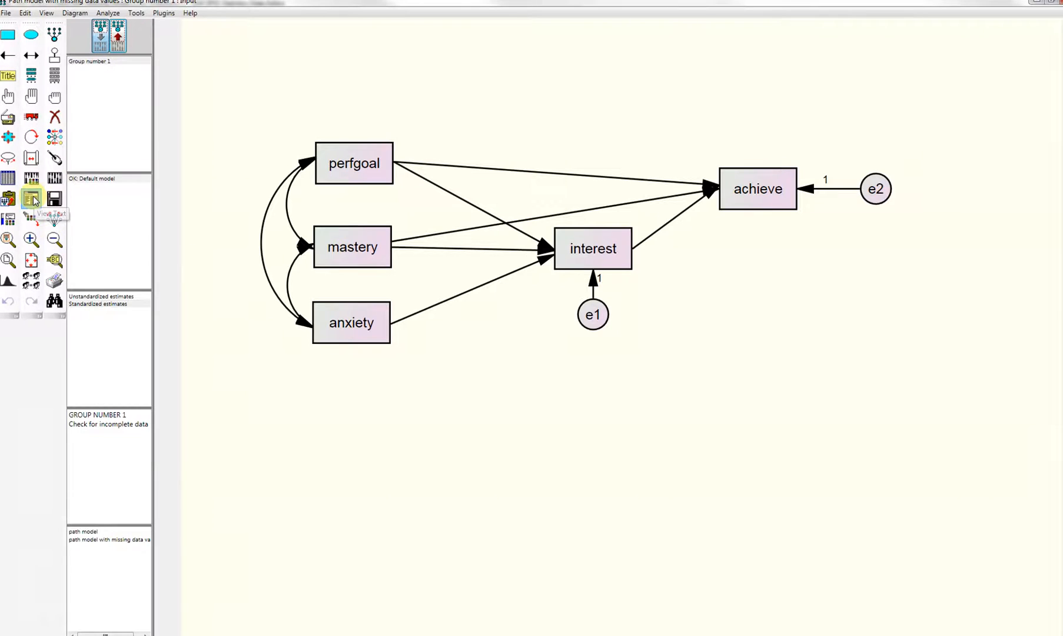
left_click(33, 200)
left_click(28, 98)
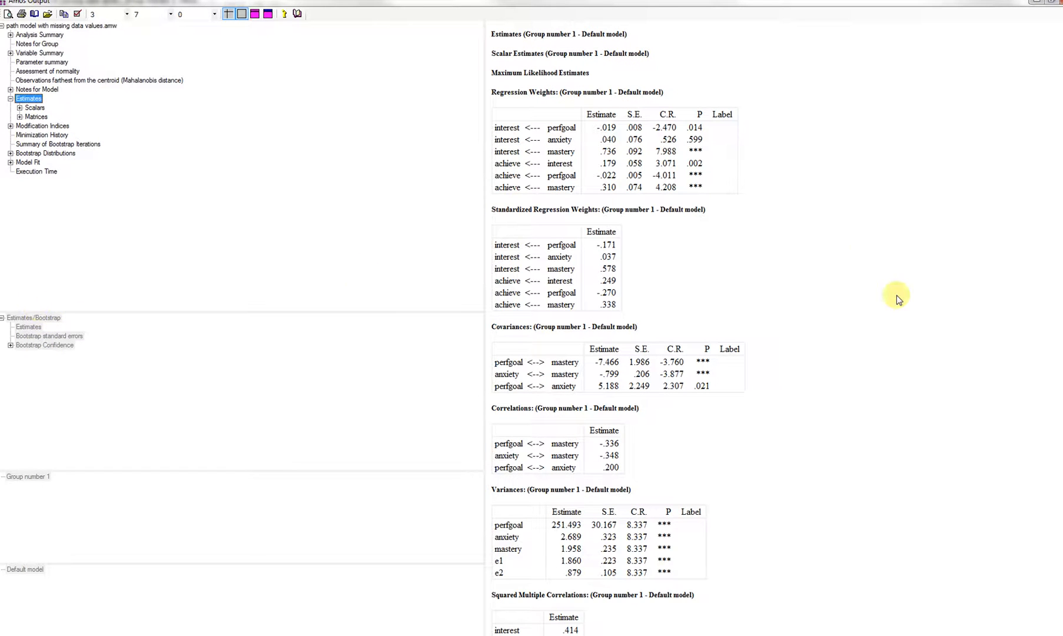
Close the text output, review the Data Imputation settings for the path model, and dismiss them without imputing
left_click(1053, 3)
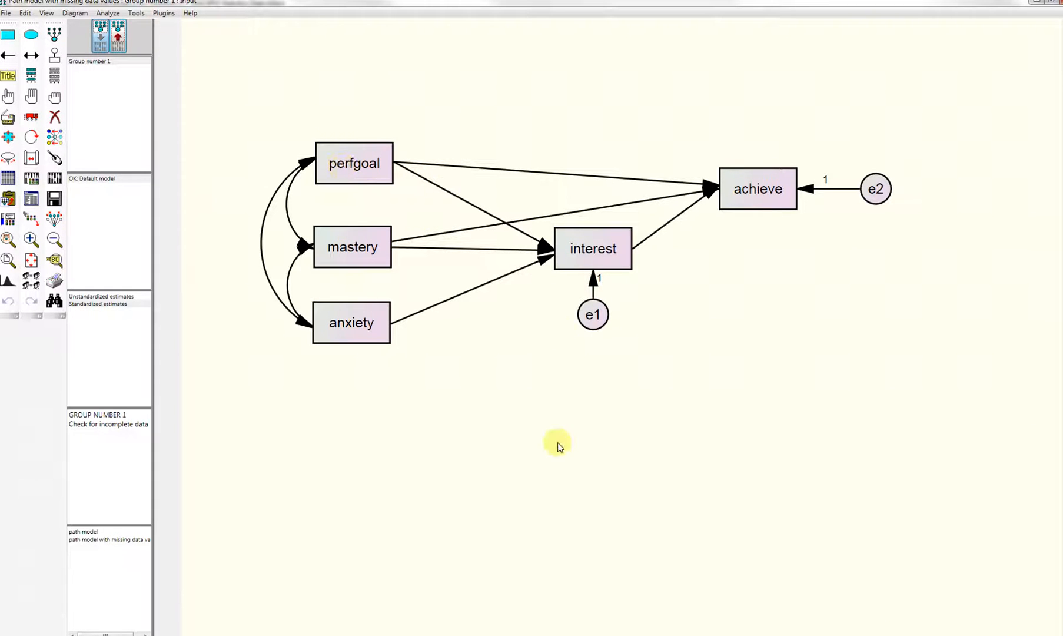
left_click(107, 12)
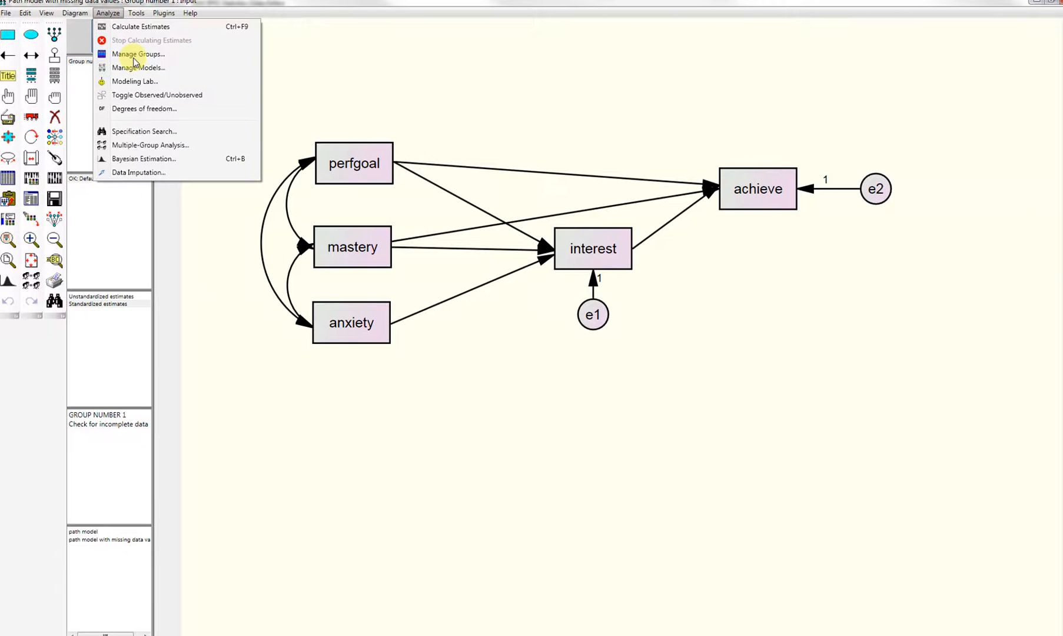
left_click(179, 173)
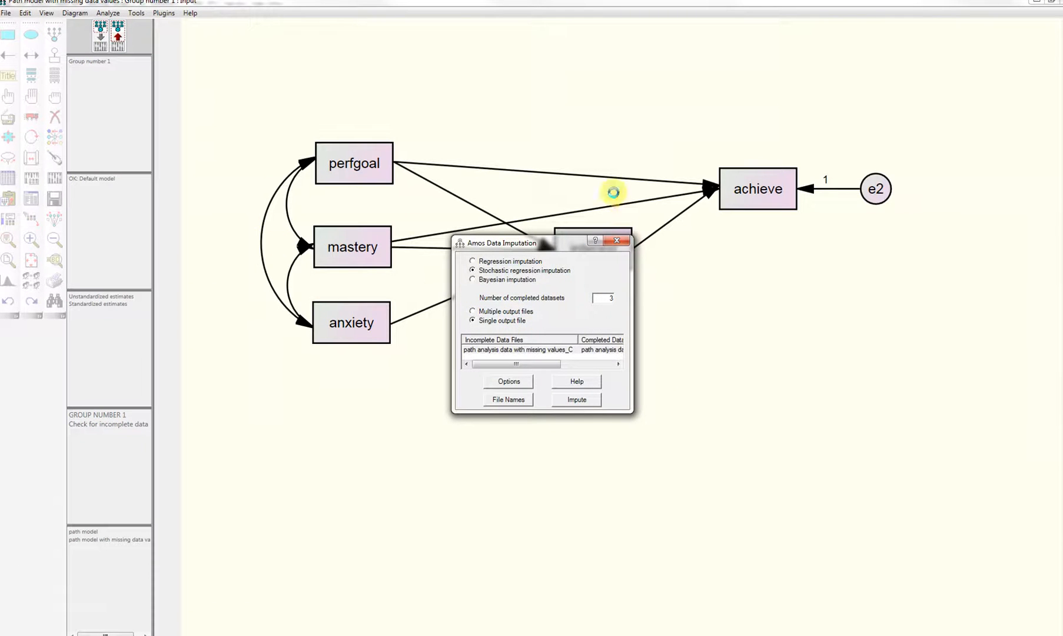
left_click(616, 240)
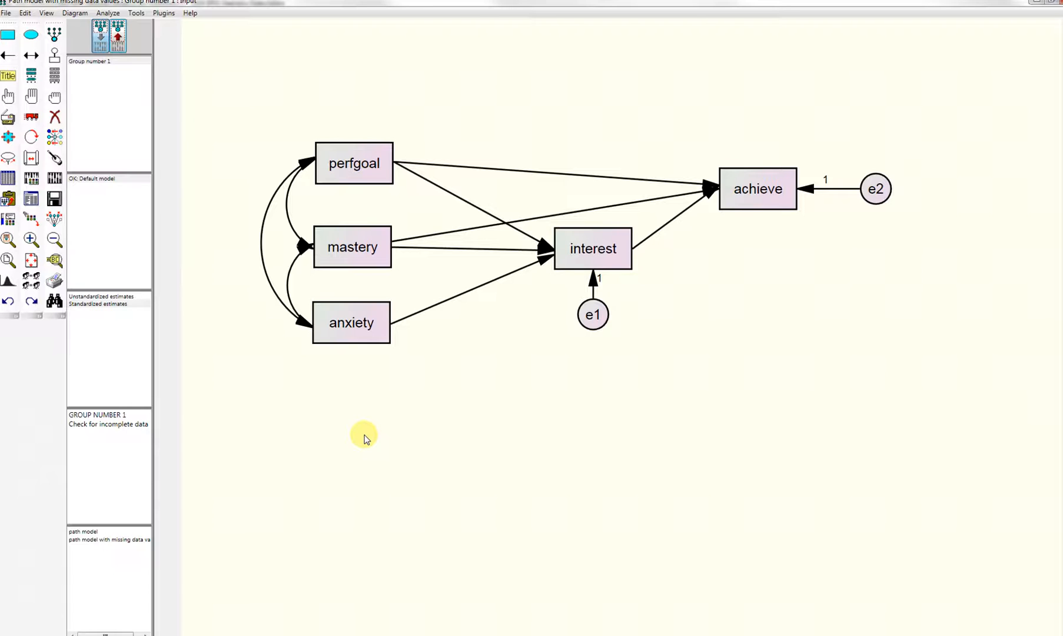
Switch to LISREL and import the SPSS data file "path analysis data with missing values"
mouse_move(313, 635)
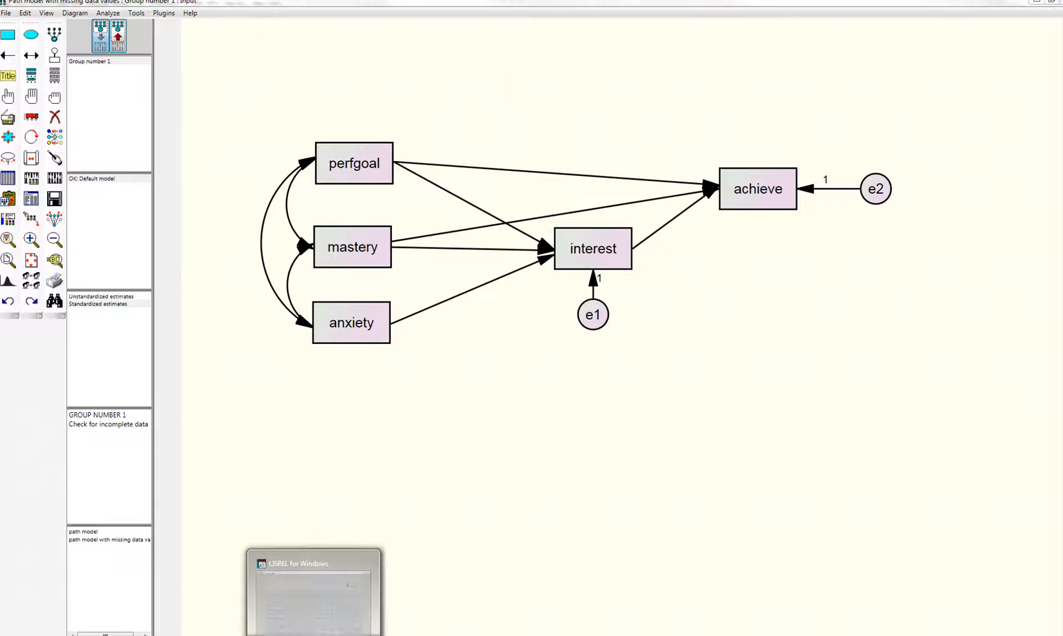
left_click(313, 595)
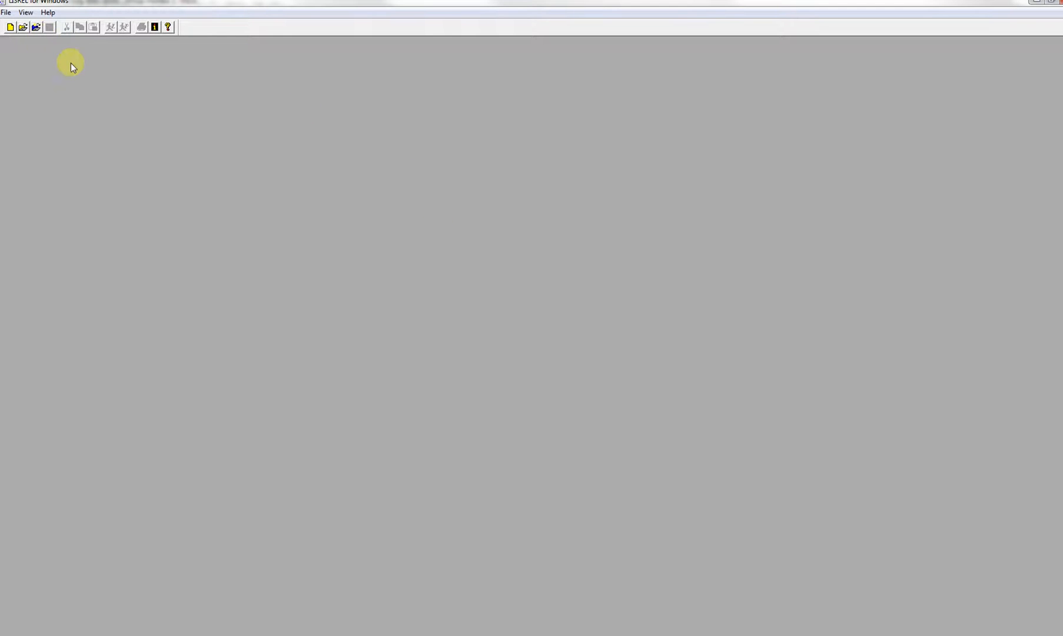
left_click(7, 12)
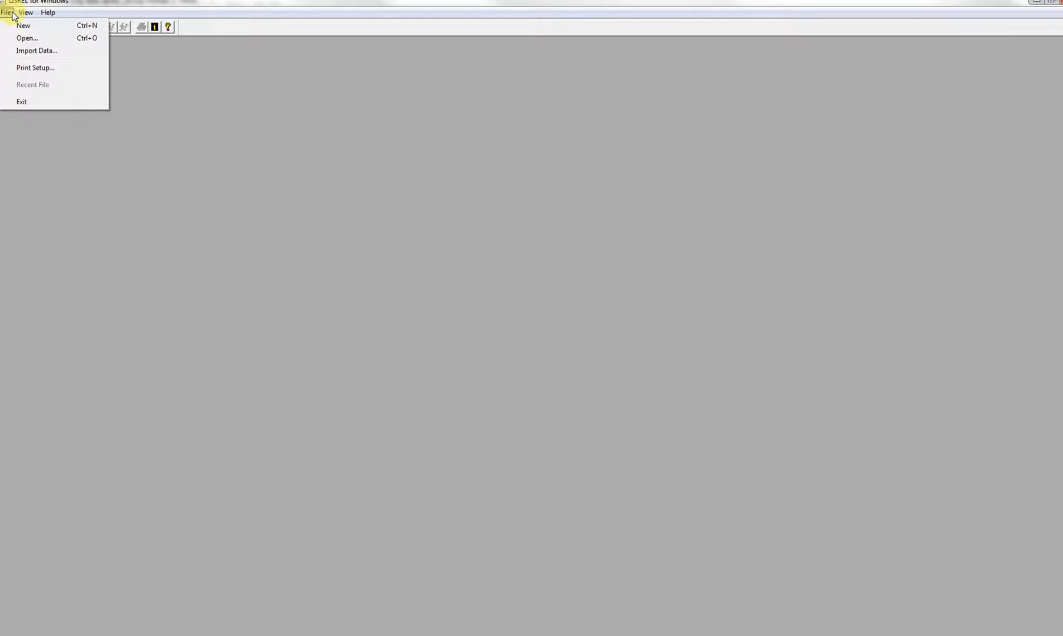
left_click(41, 51)
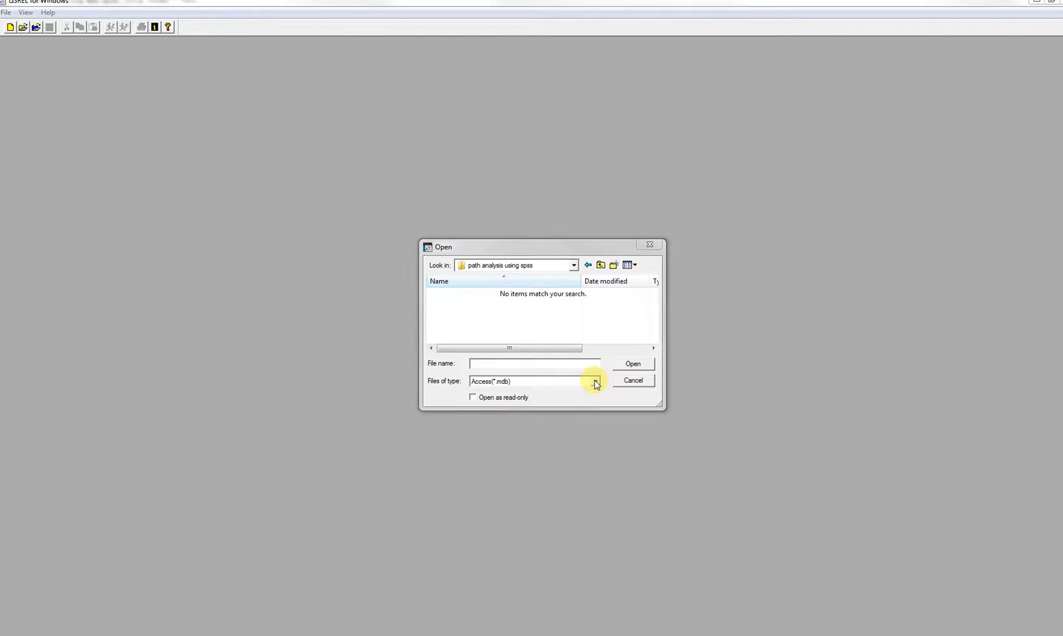
left_click(596, 382)
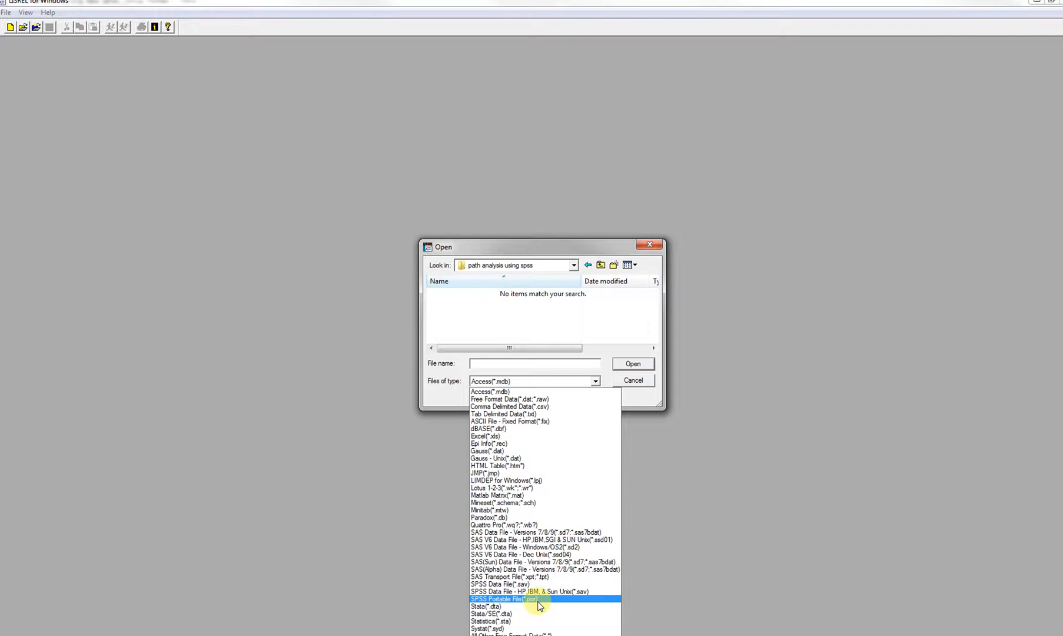
left_click(533, 585)
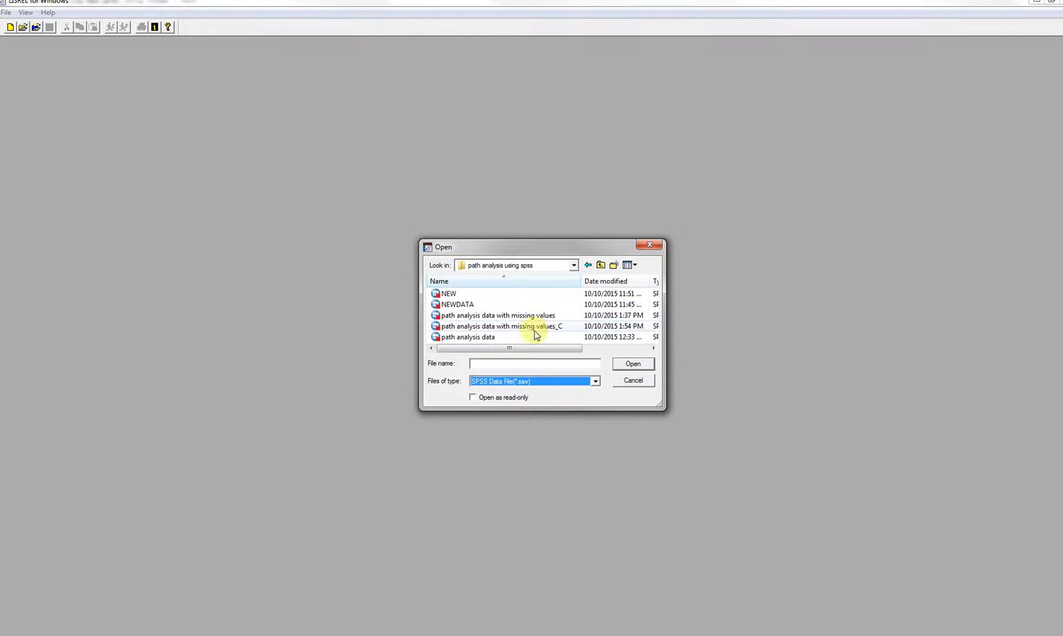
left_click_drag(523, 349, 530, 348)
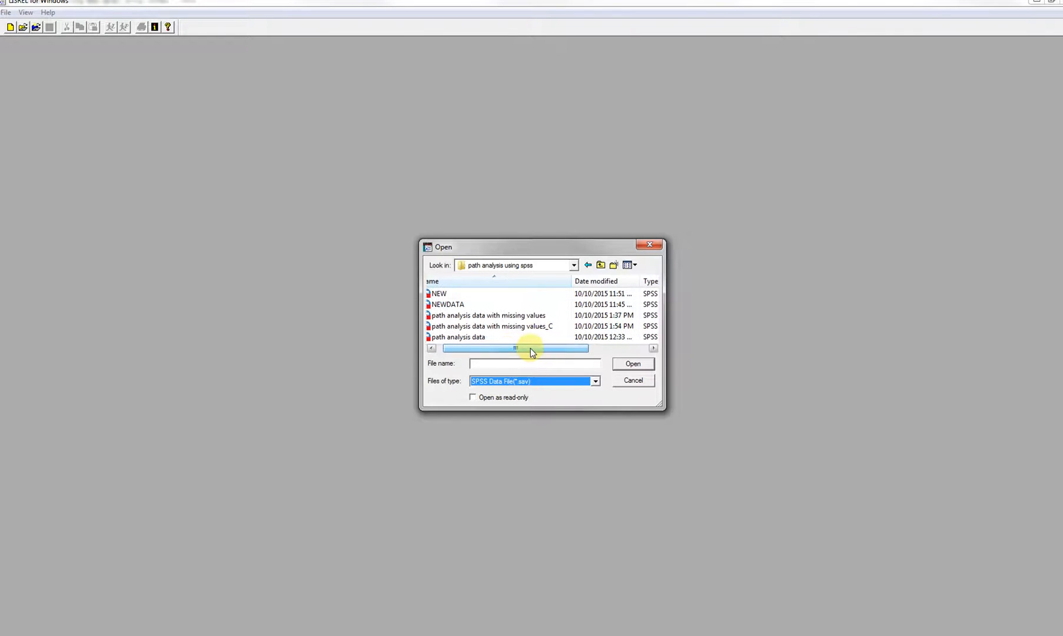
left_click(525, 317)
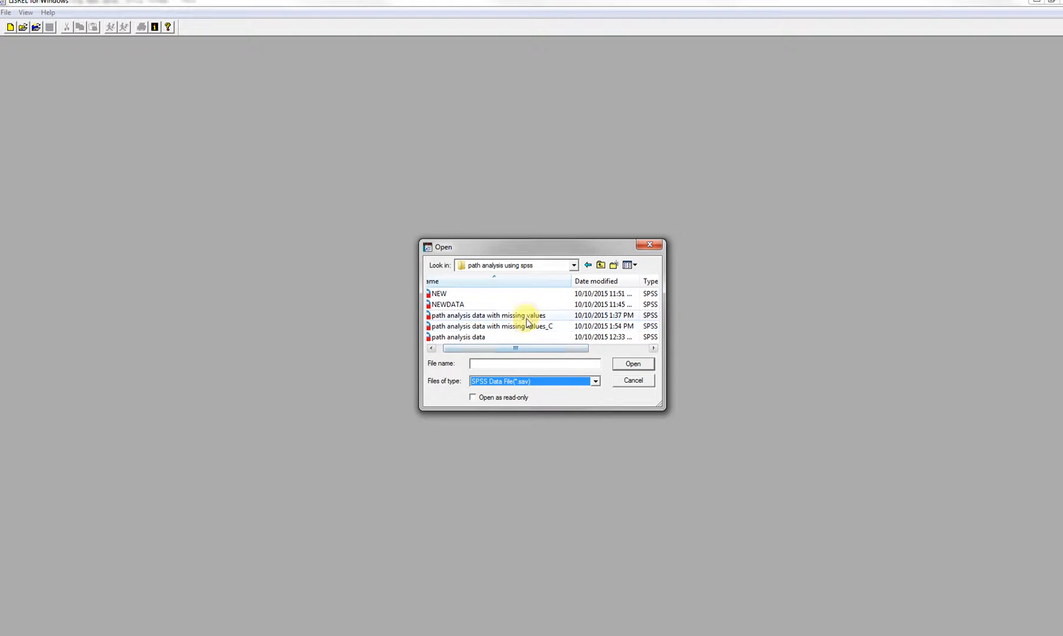
left_click(634, 363)
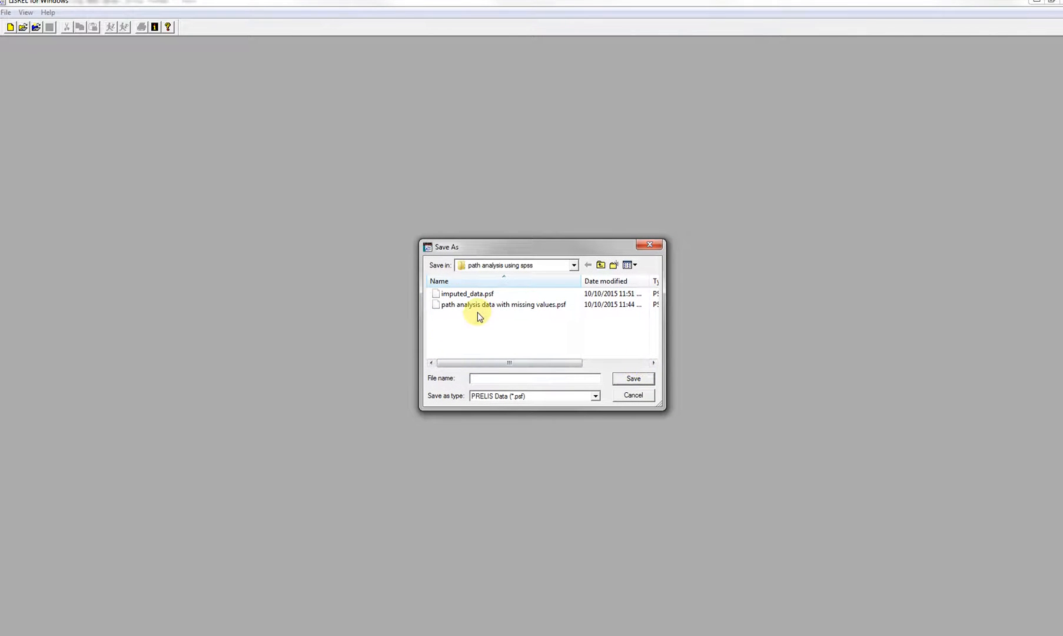
Save the imported data as a PRELIS data file named "missing values"
left_click(482, 378)
type("imput")
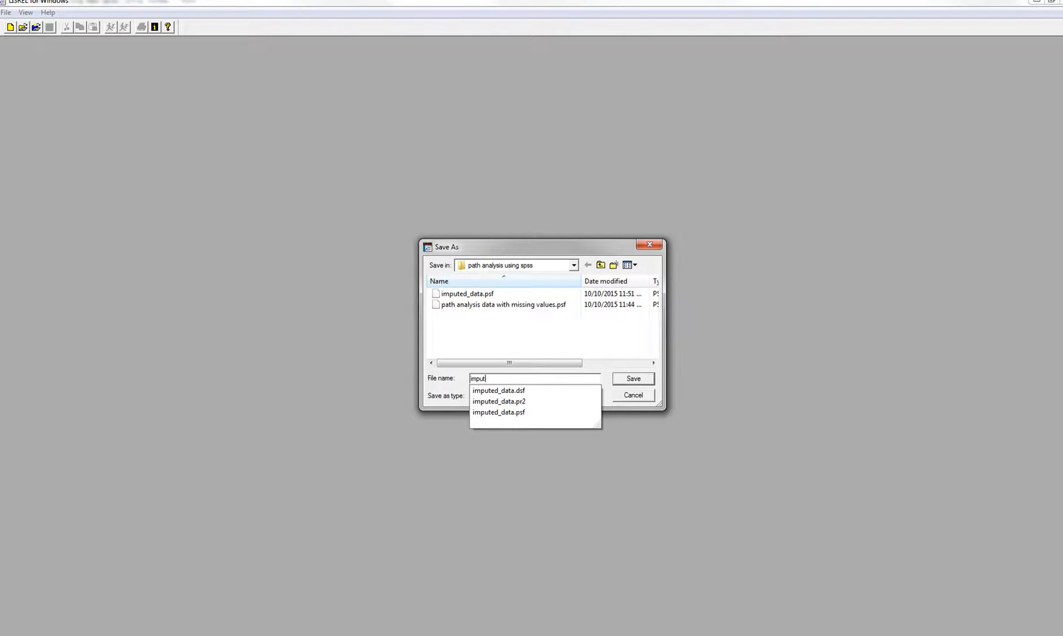
key("BackSpace")
key("BackSpace")
key("BackSpace")
type("d")
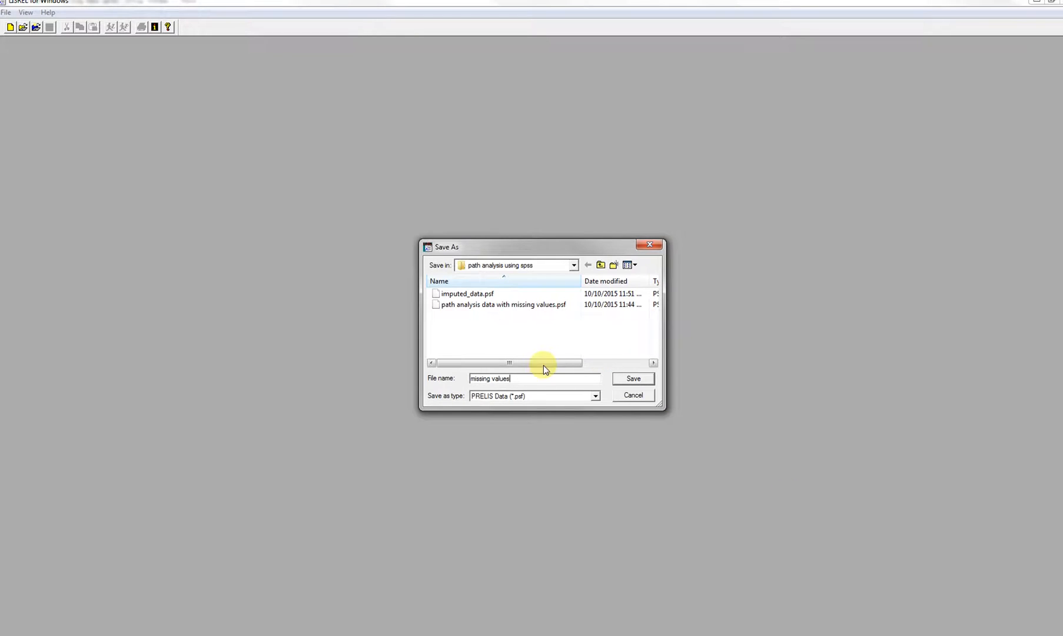
left_click(634, 379)
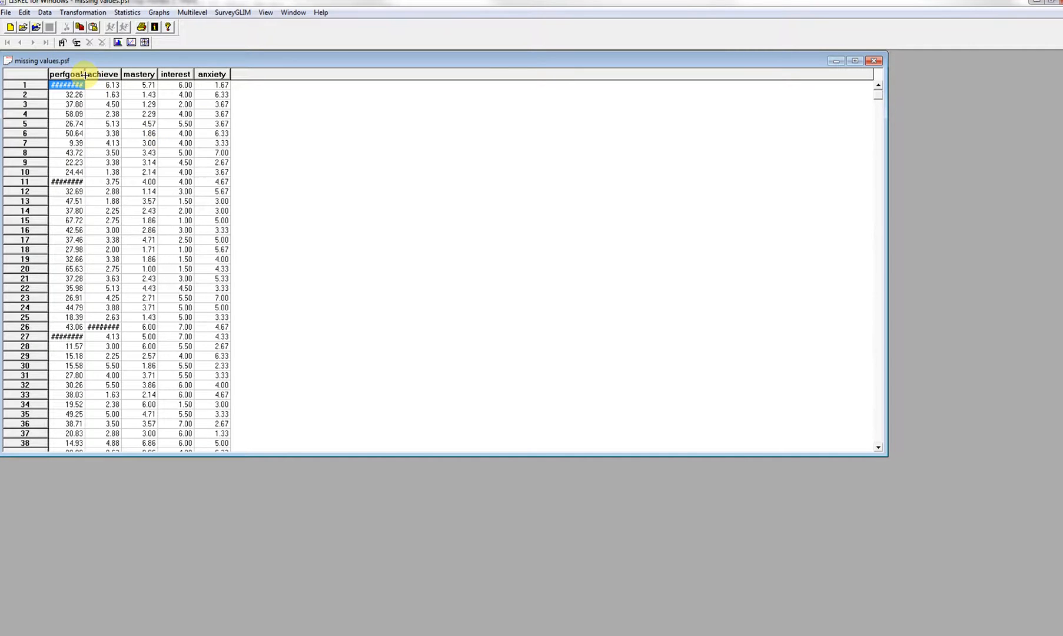
Widen the perfgoal column to examine the code used for its missing values, and narrow the column again
mouse_move(85, 74)
left_mouse_down()
mouse_move(99, 75)
mouse_move(90, 74)
left_mouse_up()
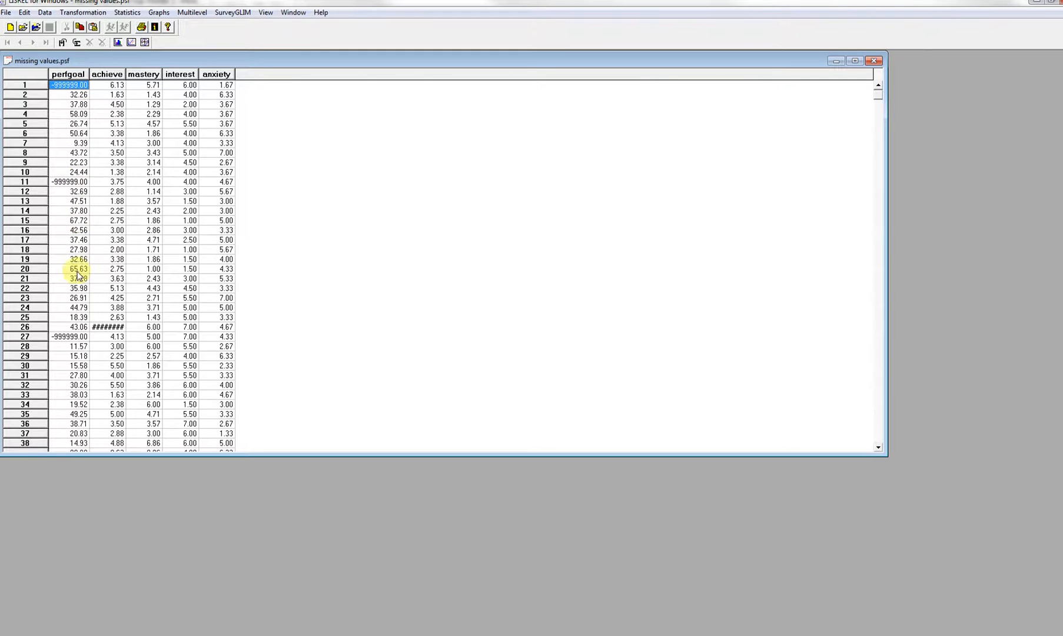
left_click_drag(90, 75, 83, 75)
left_click(86, 74)
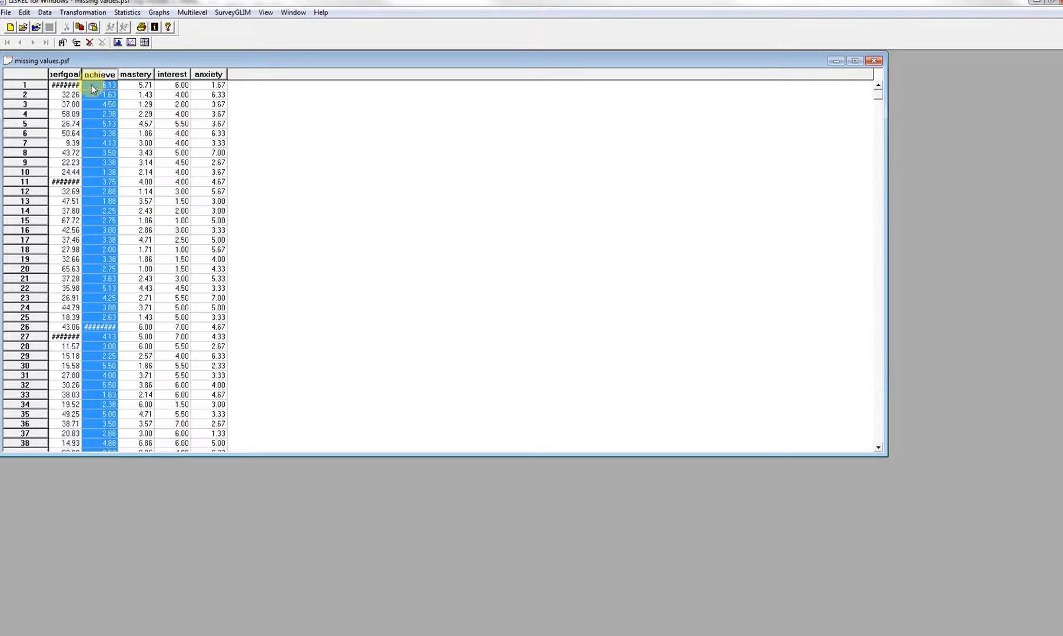
left_click_drag(81, 74, 85, 73)
left_click(222, 134)
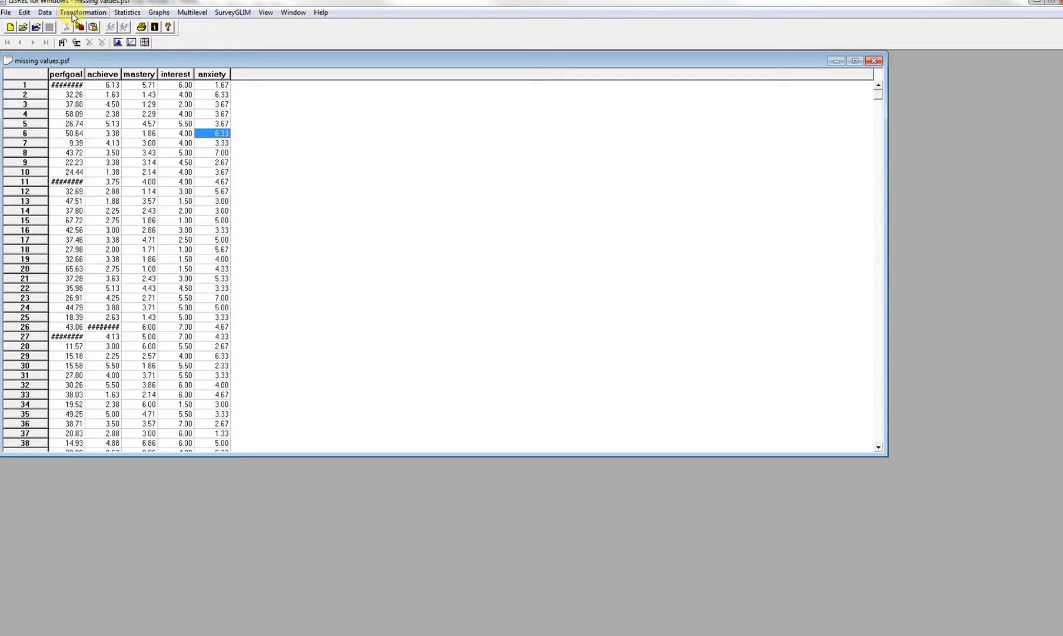
Define perfgoal, achieve, mastery, interest and anxiety as continuous variables
left_click(43, 13)
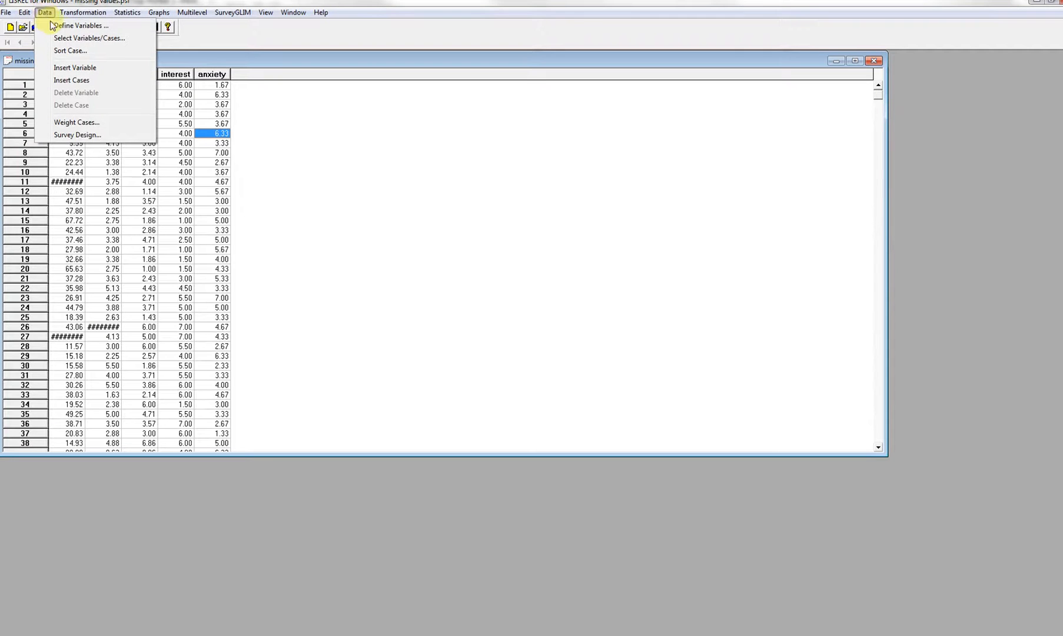
left_click(109, 27)
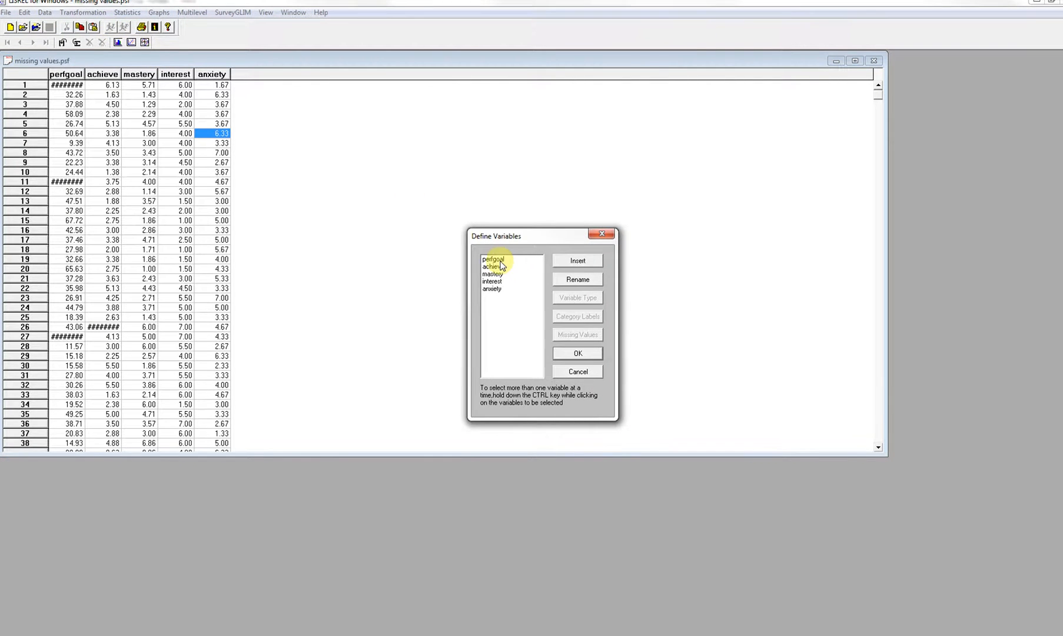
left_click_drag(498, 260, 503, 293)
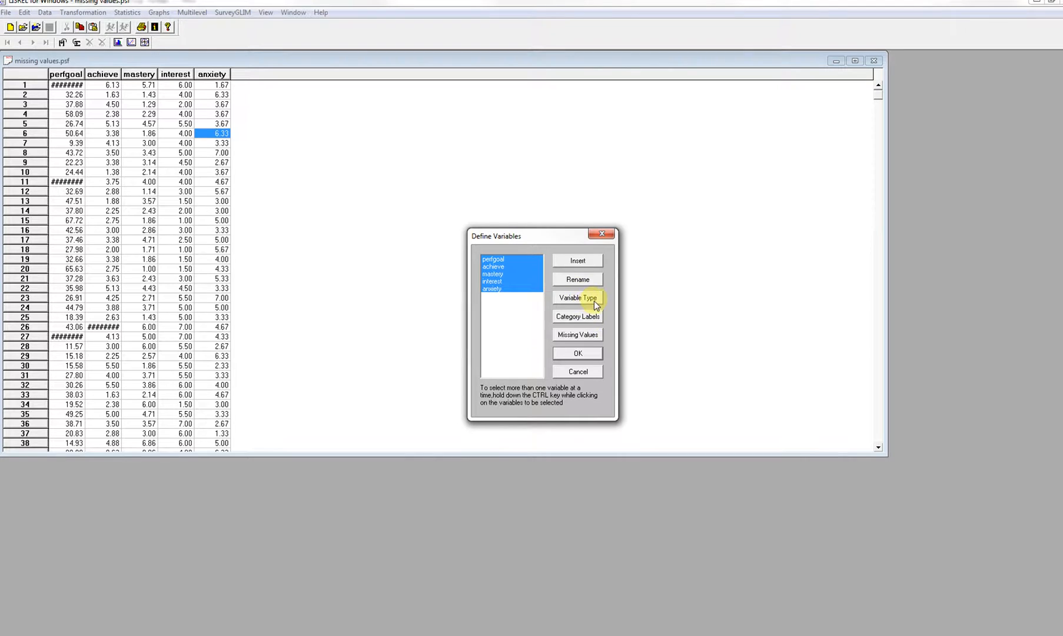
left_click(580, 298)
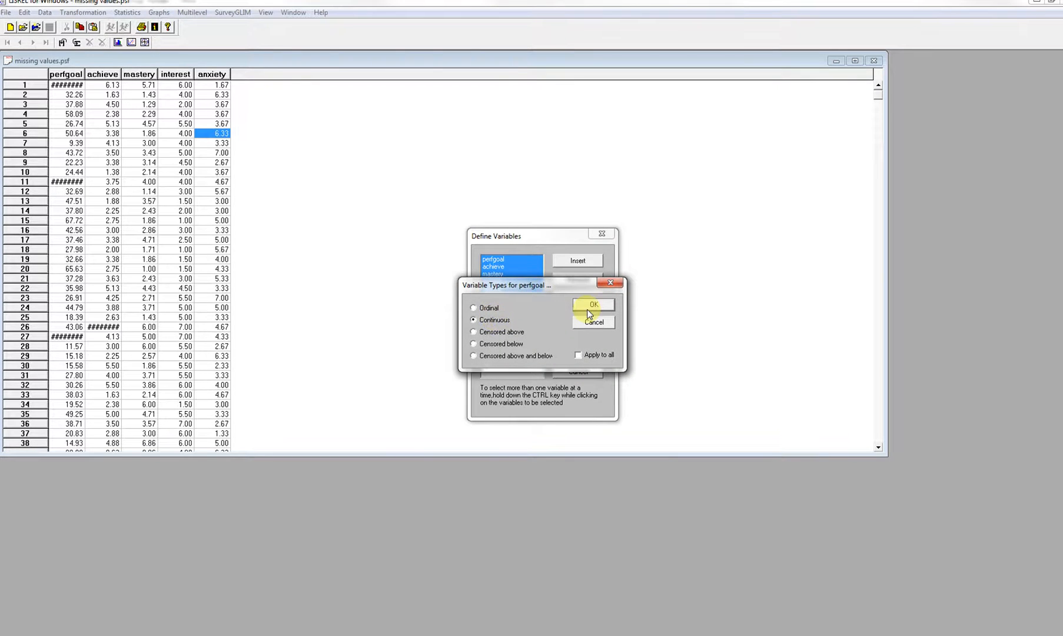
left_click(592, 305)
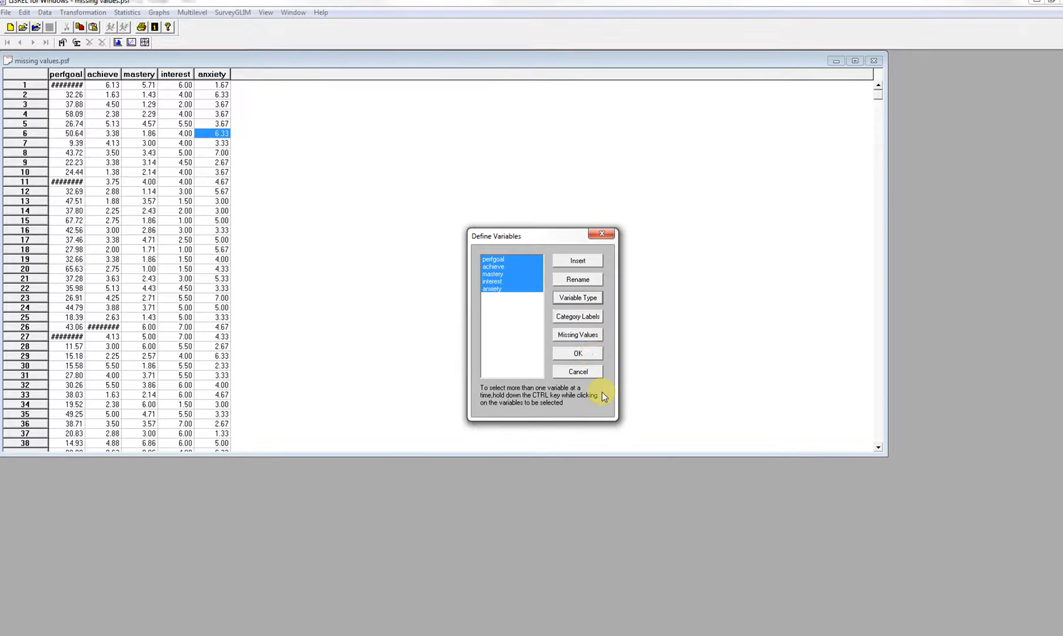
Define -999999 as the missing value for the selected variables, and save the data file
left_click(590, 335)
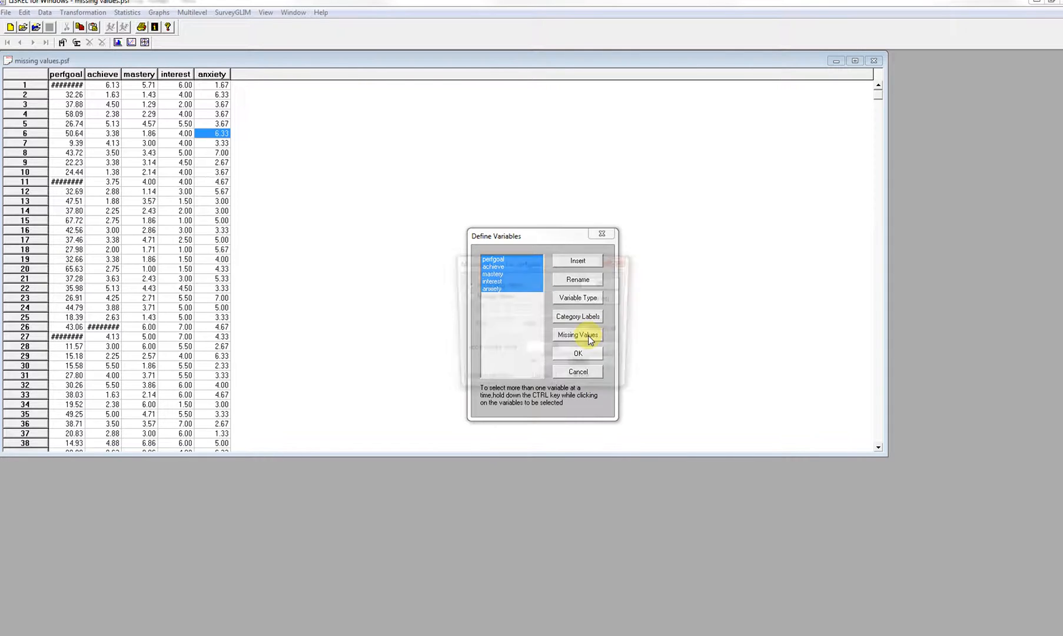
left_click(481, 296)
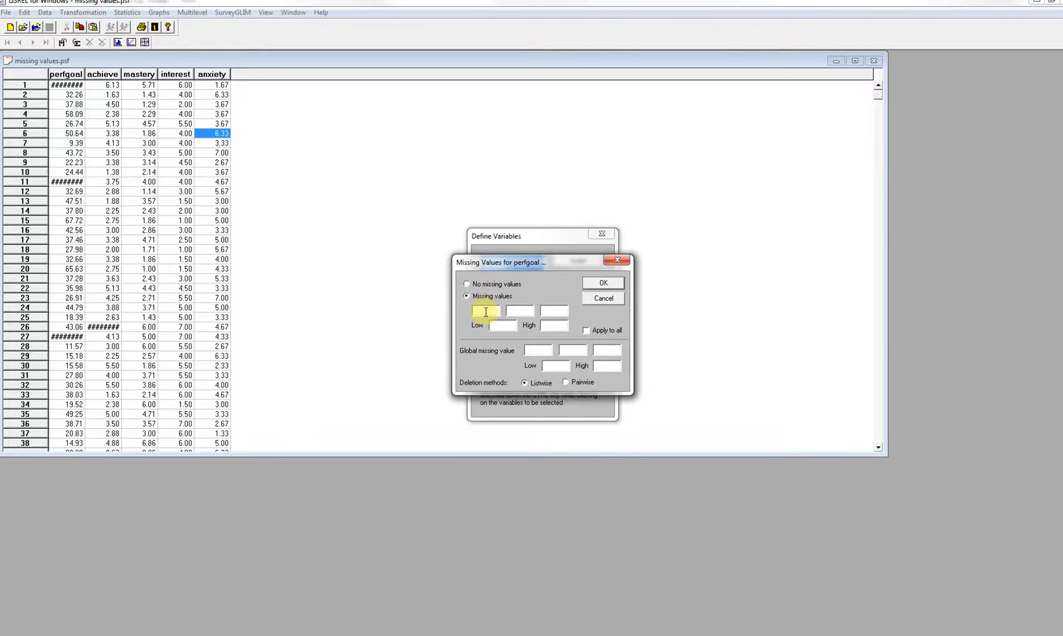
left_click(488, 313)
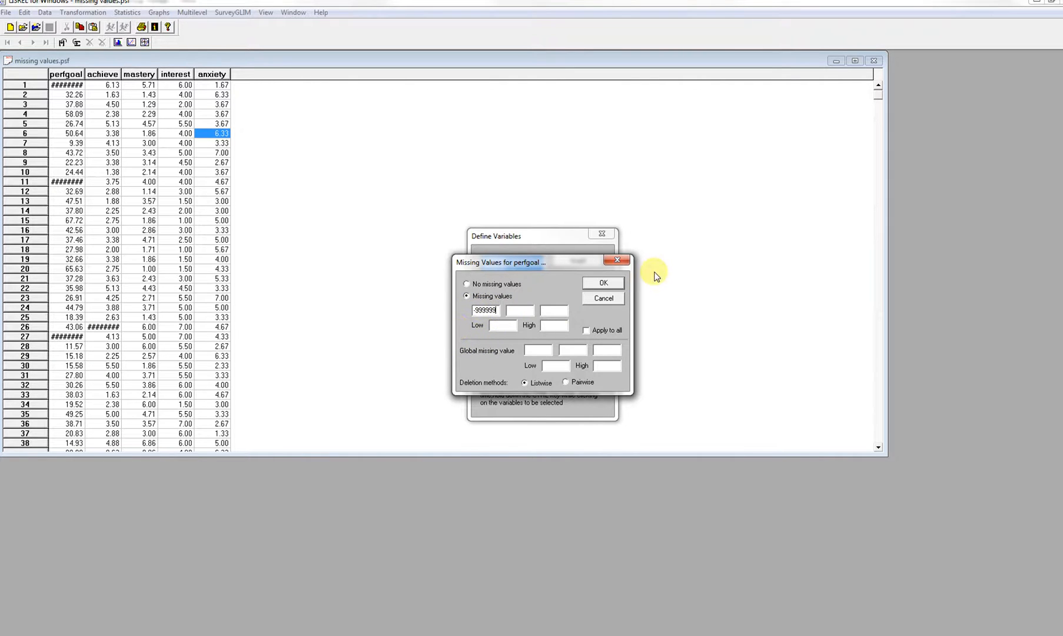
left_click(614, 283)
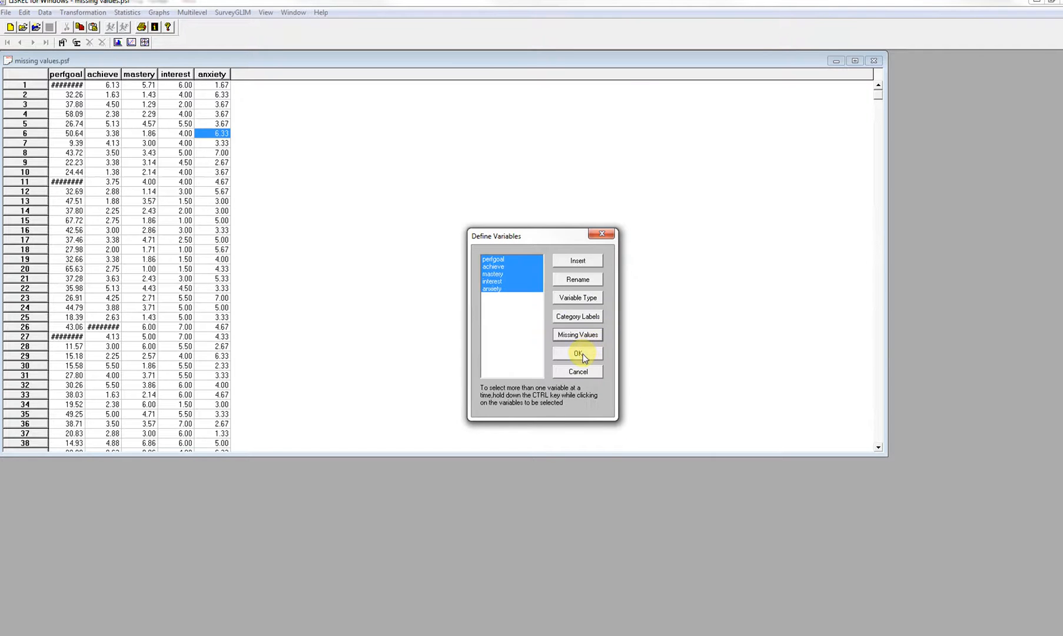
left_click(578, 353)
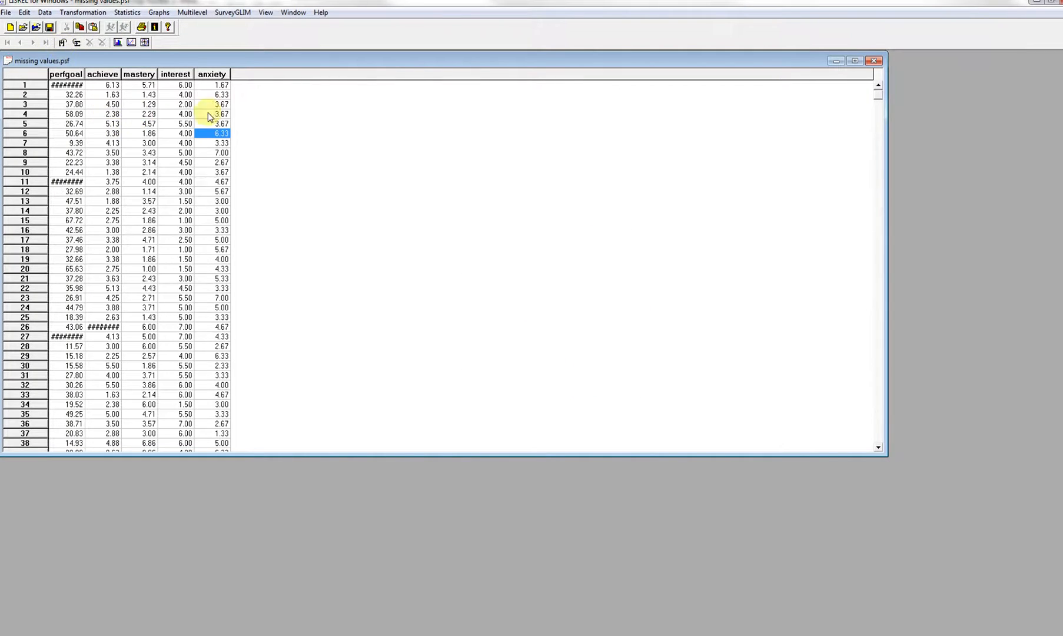
left_click(50, 27)
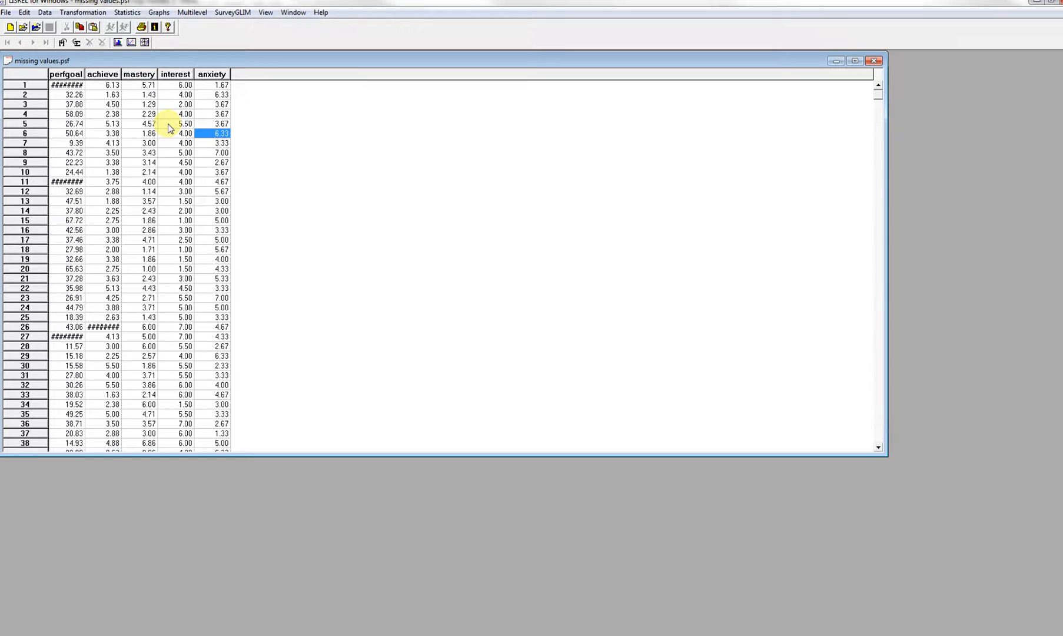
Start a Multiple Imputation with perfgoal, achieve, mastery, interest and anxiety as the selected variables
left_click(134, 13)
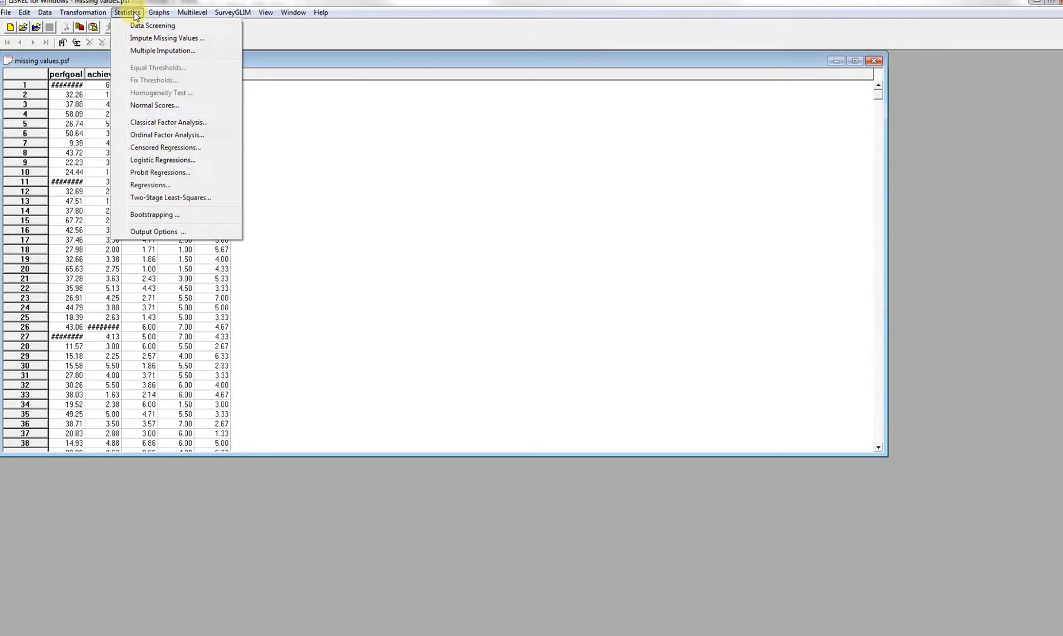
left_click(170, 56)
left_click_drag(516, 209, 370, 213)
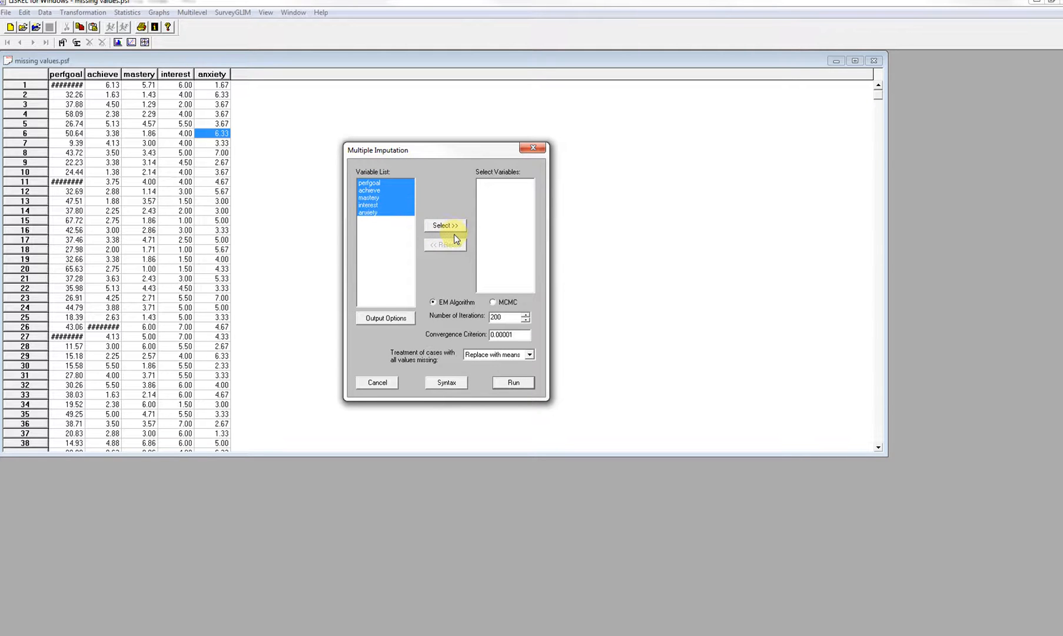
left_click(453, 224)
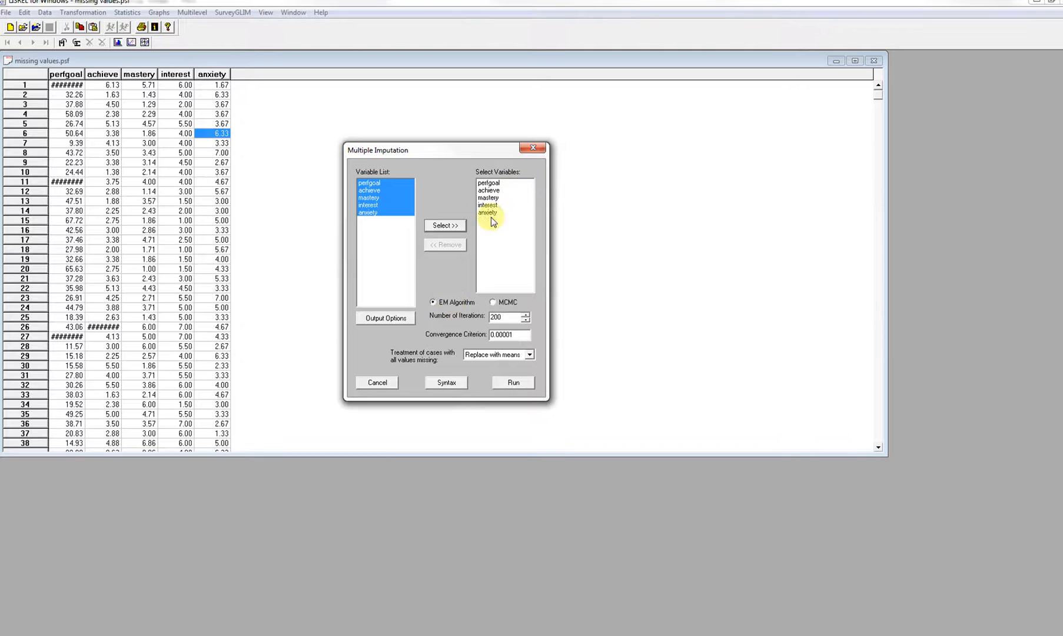
Set the output options to save the transformed data to imputed1.sav, and run the multiple imputation with the EM algorithm
left_click(384, 321)
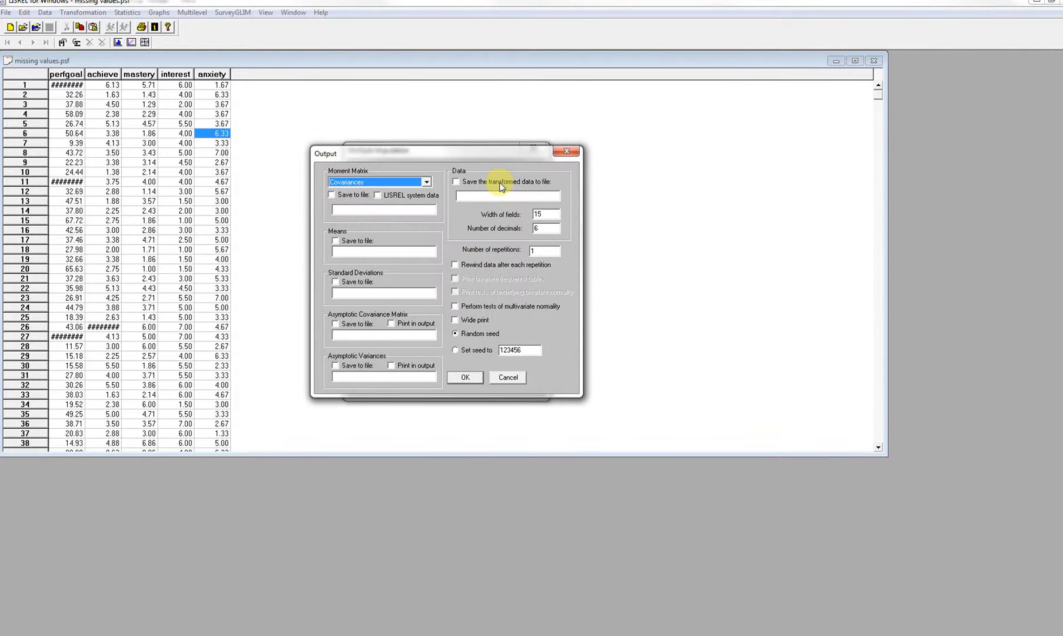
left_click(456, 181)
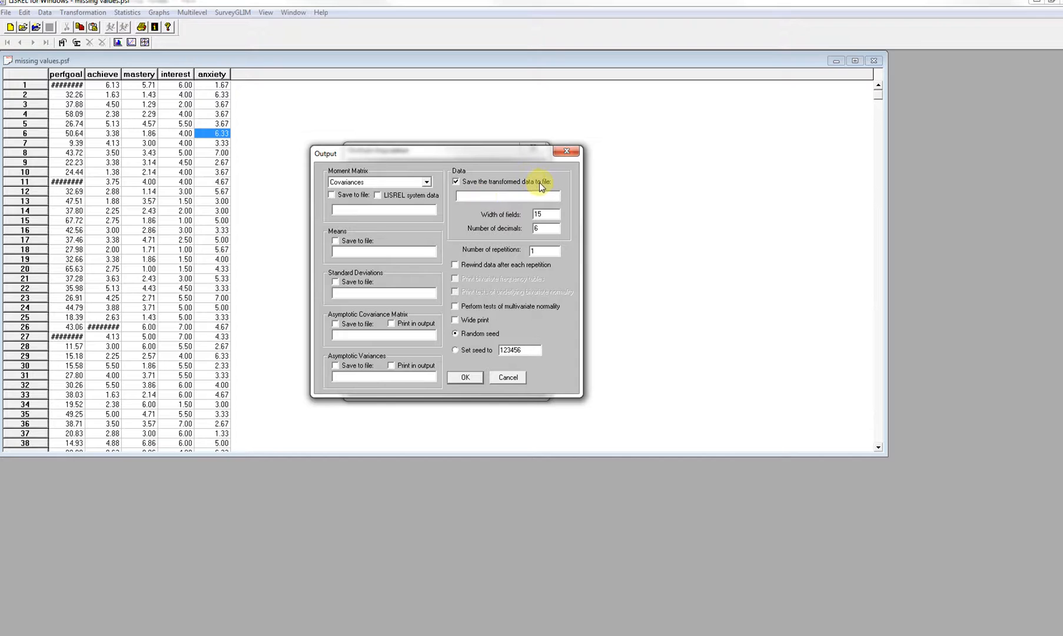
left_click(495, 196)
type("imputed1.sav")
left_click(477, 377)
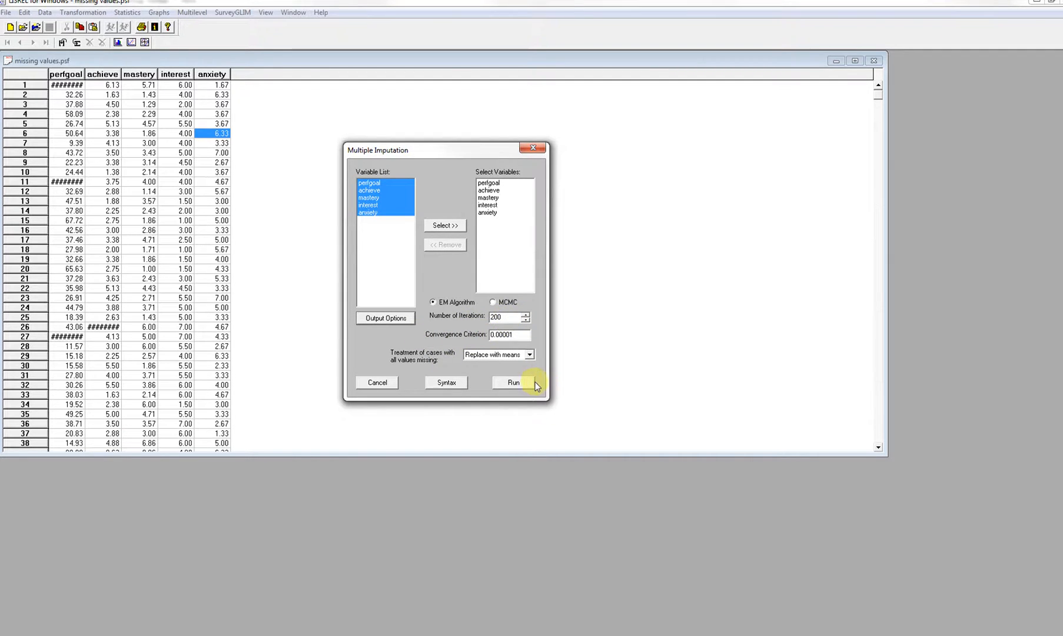
left_click(511, 382)
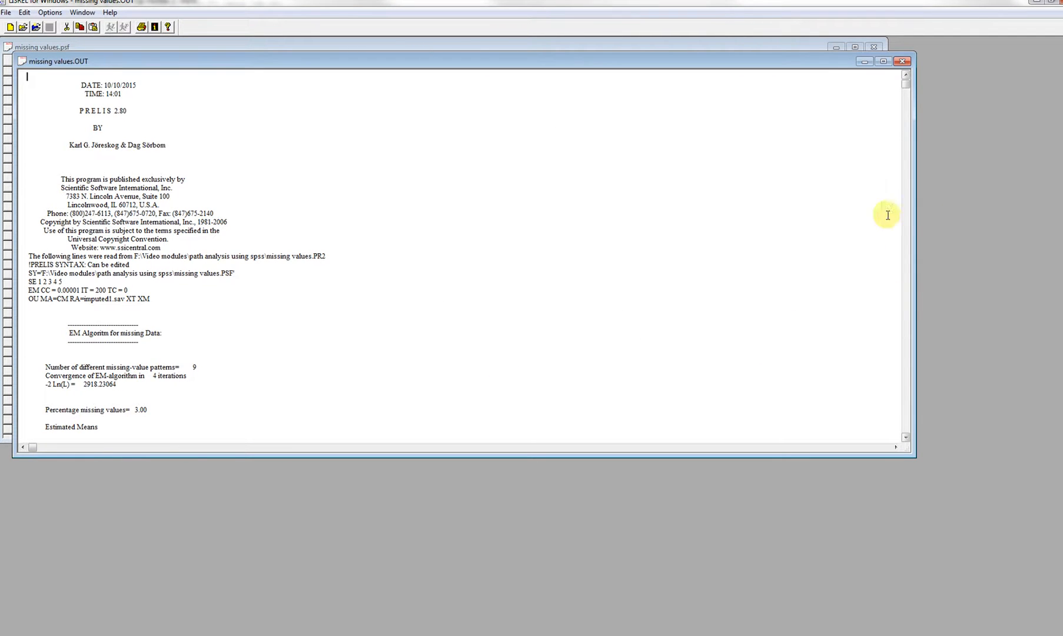
Review the imputation output, including the EM estimates, summary statistics, normality tests and covariance matrix, and close it
left_click_drag(907, 84, 915, 97)
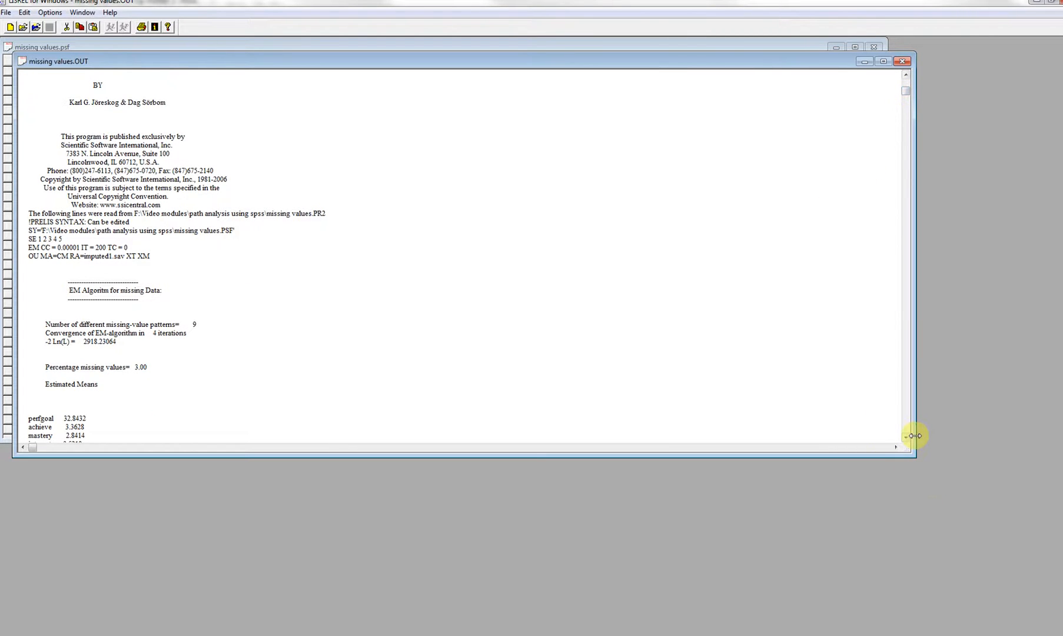
left_click_drag(906, 437, 906, 439)
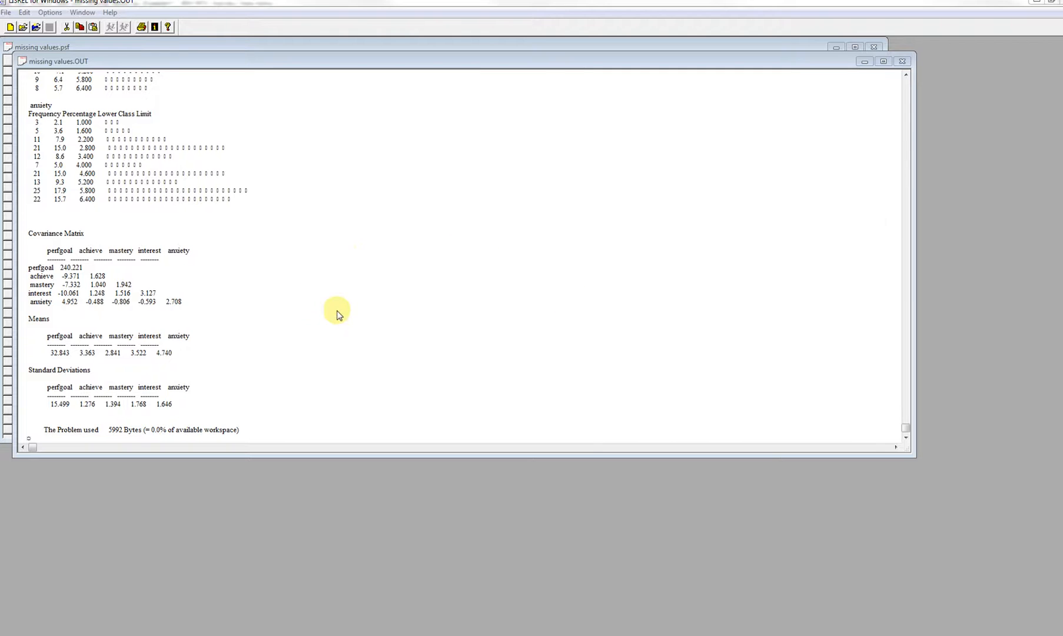
left_click(903, 430)
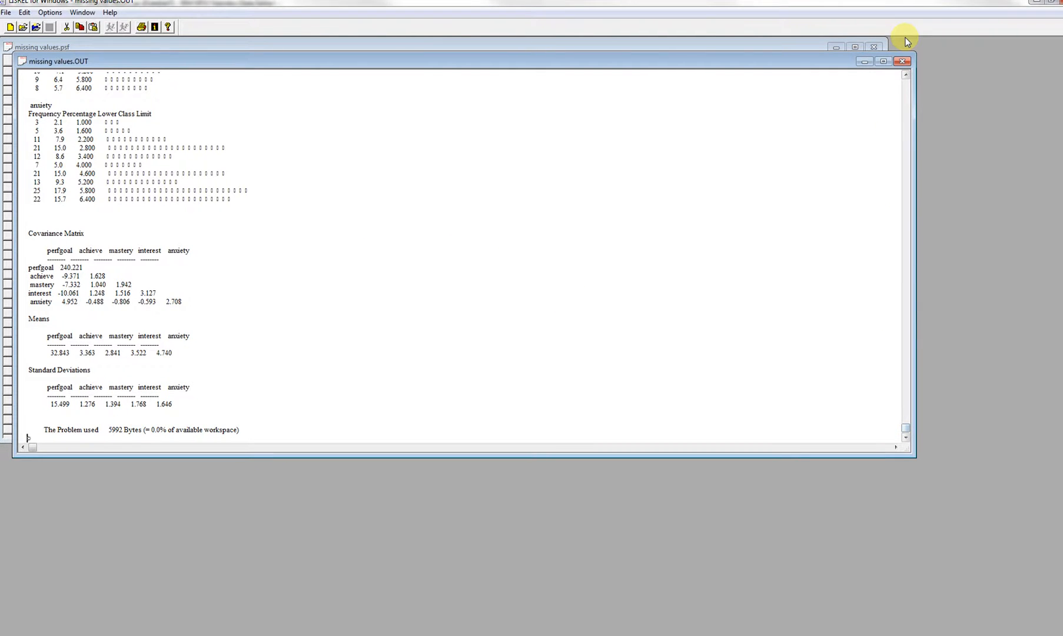
left_click(905, 75)
left_click(906, 91)
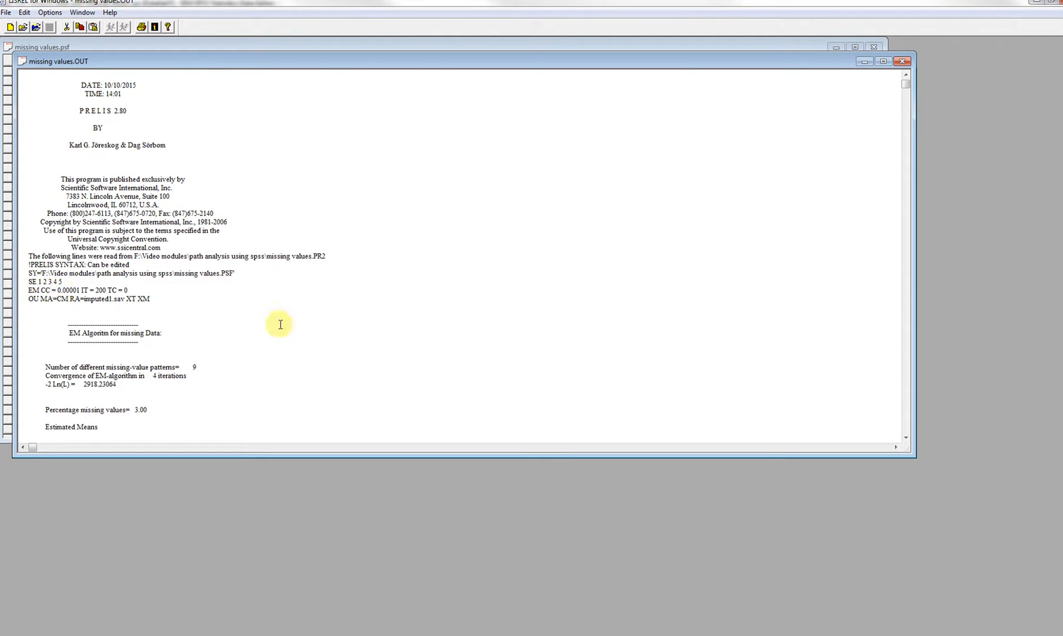
left_click(906, 437)
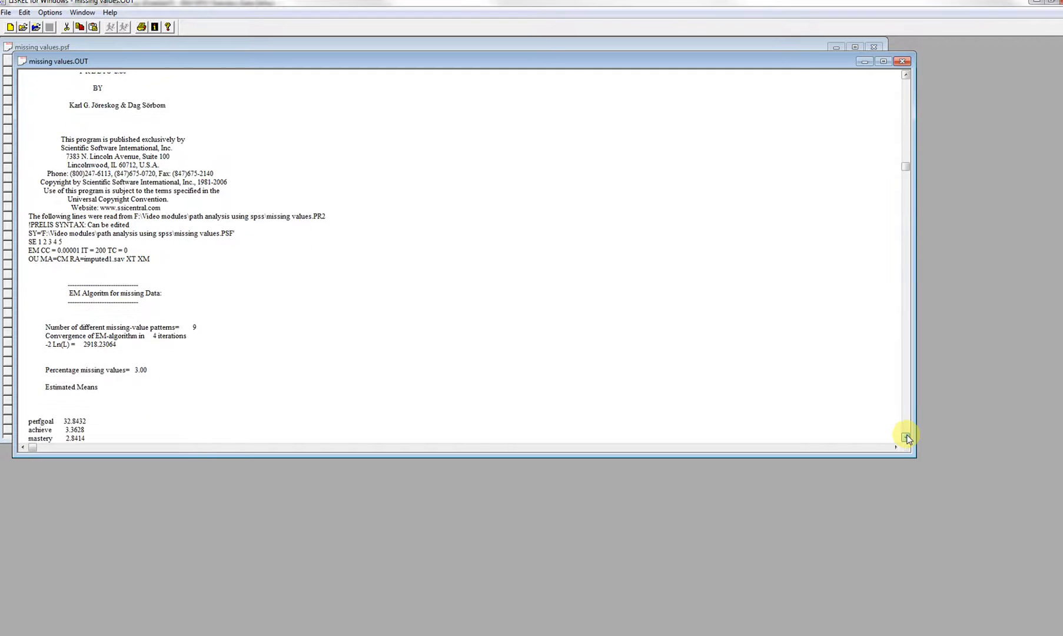
left_click(907, 437)
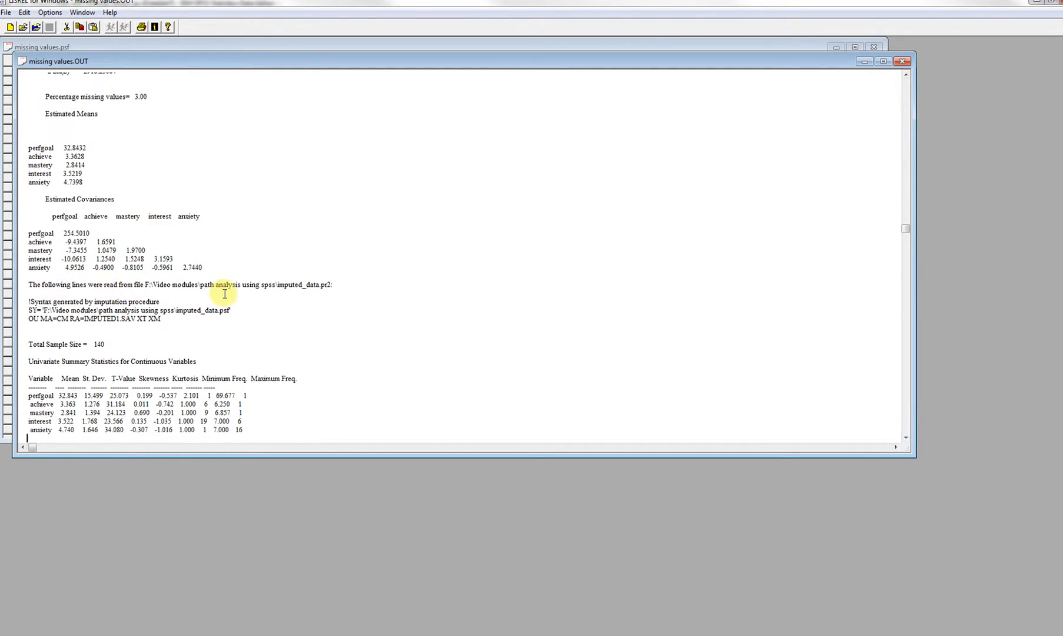
left_click(906, 437)
left_click(905, 442)
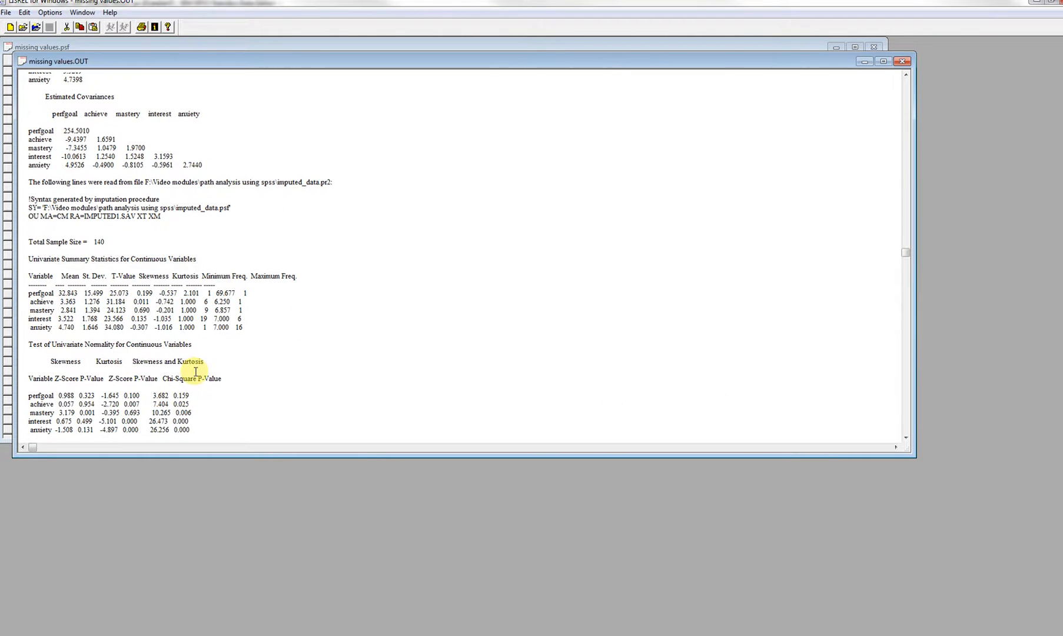
left_click_drag(908, 443, 906, 440)
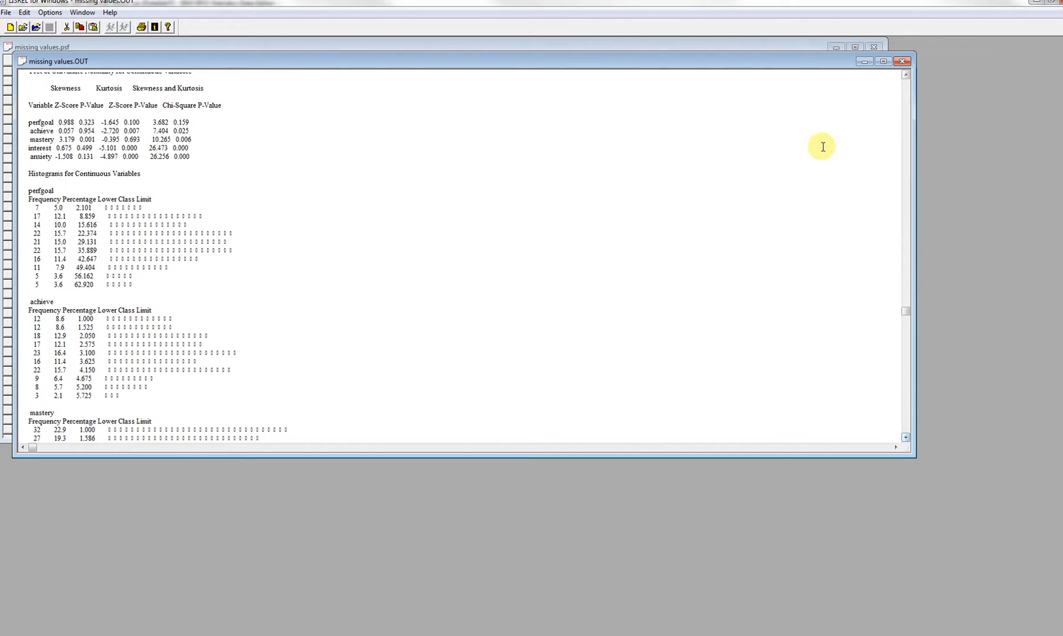
left_click(903, 62)
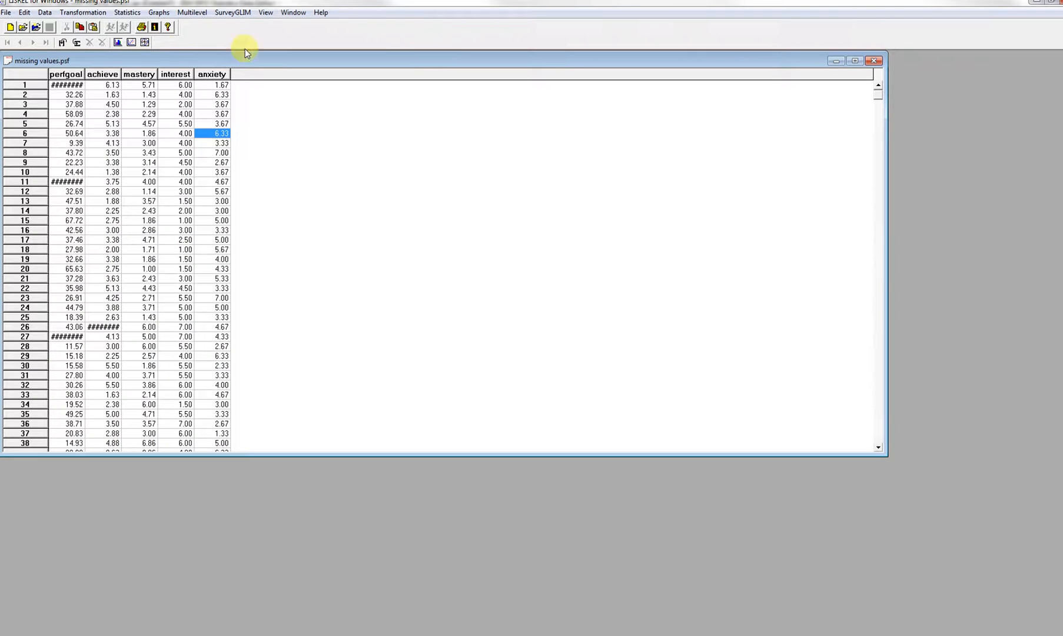
Examine the missing-value cells in perfgoal, achieve and mastery, widening the mastery column to read its missing-value code
left_click(67, 84)
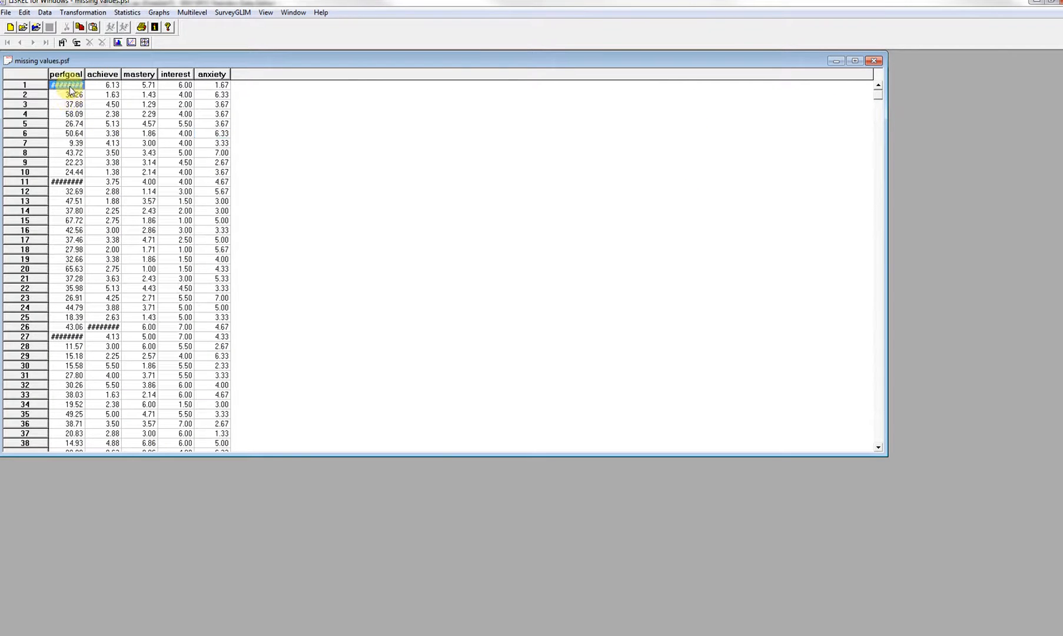
left_click(72, 182)
left_click(67, 336)
left_click(103, 328)
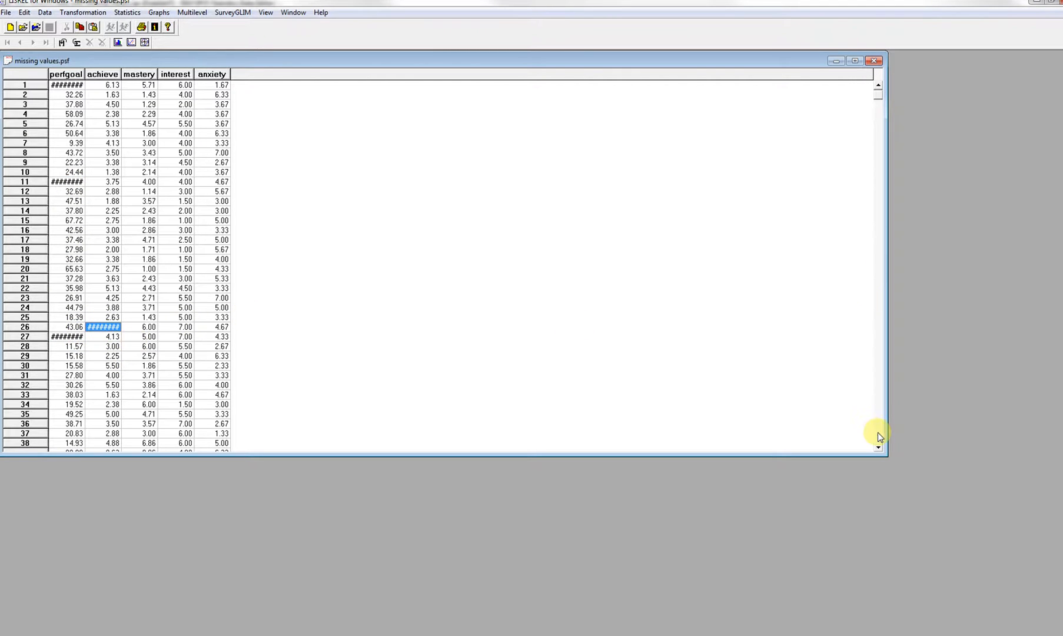
left_click(878, 433)
left_click(878, 433)
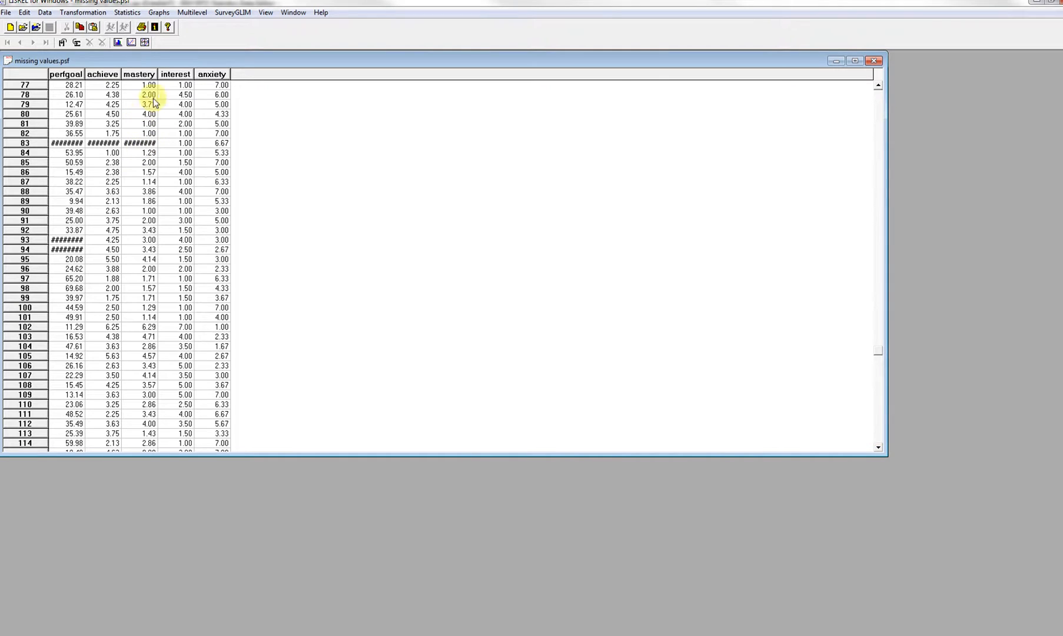
mouse_move(158, 74)
left_mouse_down()
mouse_move(178, 74)
mouse_move(166, 74)
left_mouse_up()
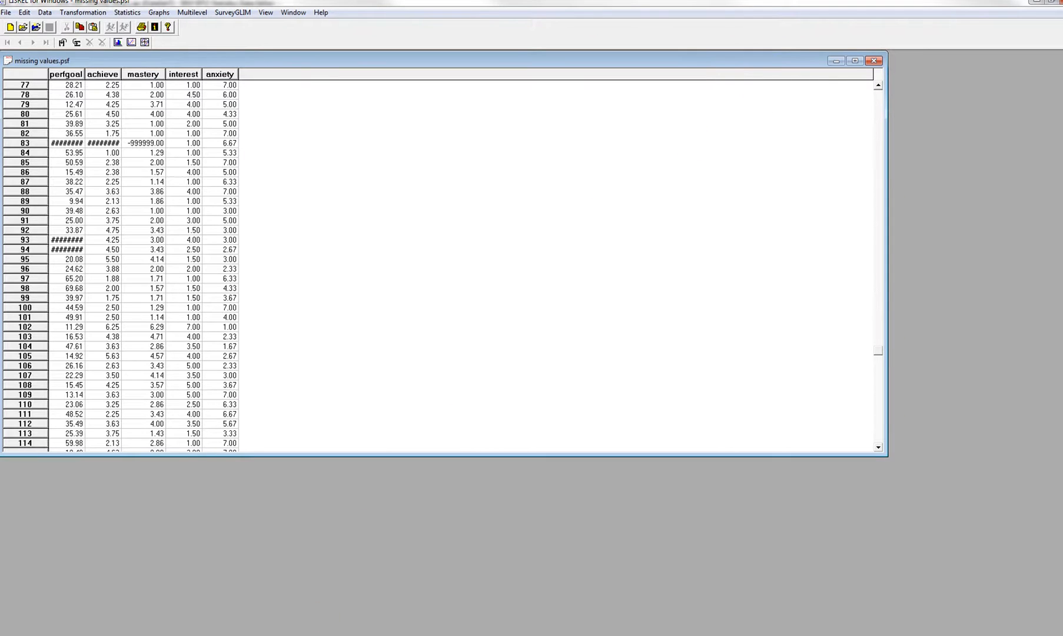
Switch to the SPSS window with the path analysis data with missing values_C.sav file and create a new empty dataset
left_click(257, 635)
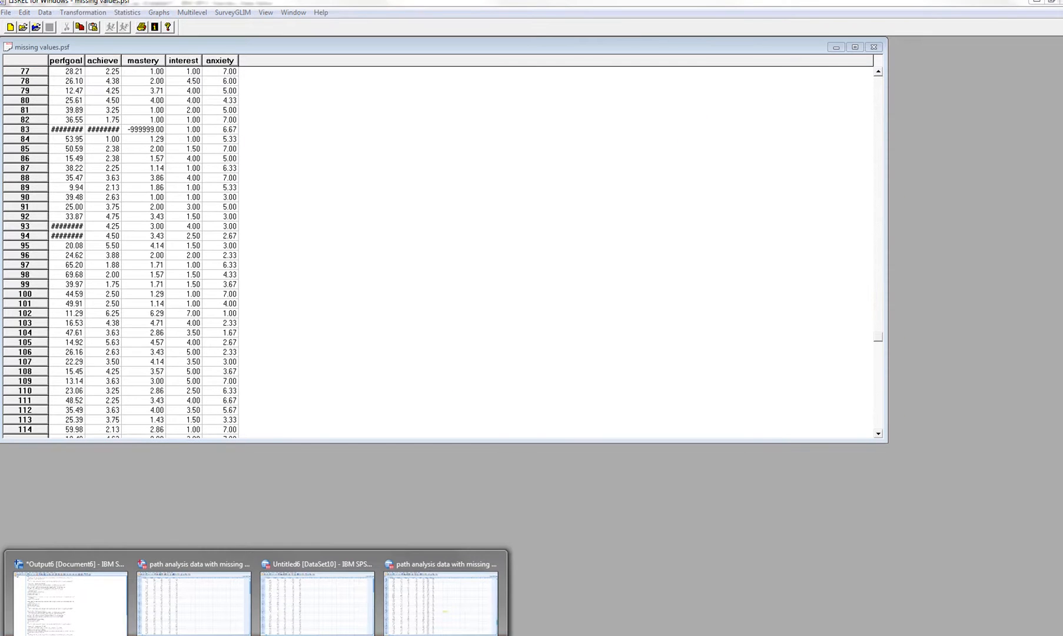
left_click(423, 598)
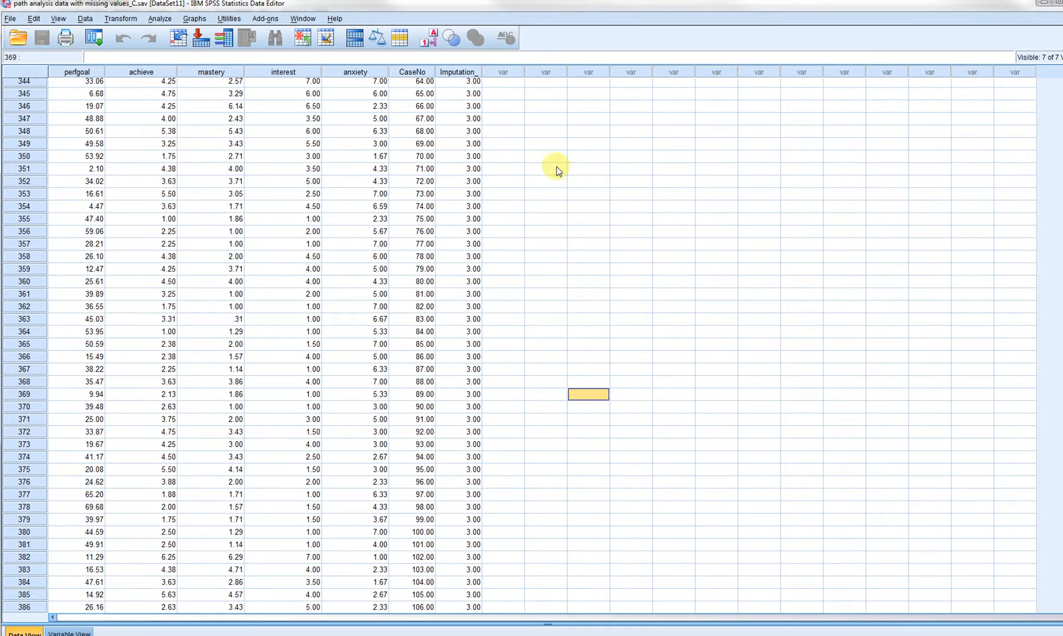
left_click(10, 18)
mouse_move(35, 33)
left_click(213, 37)
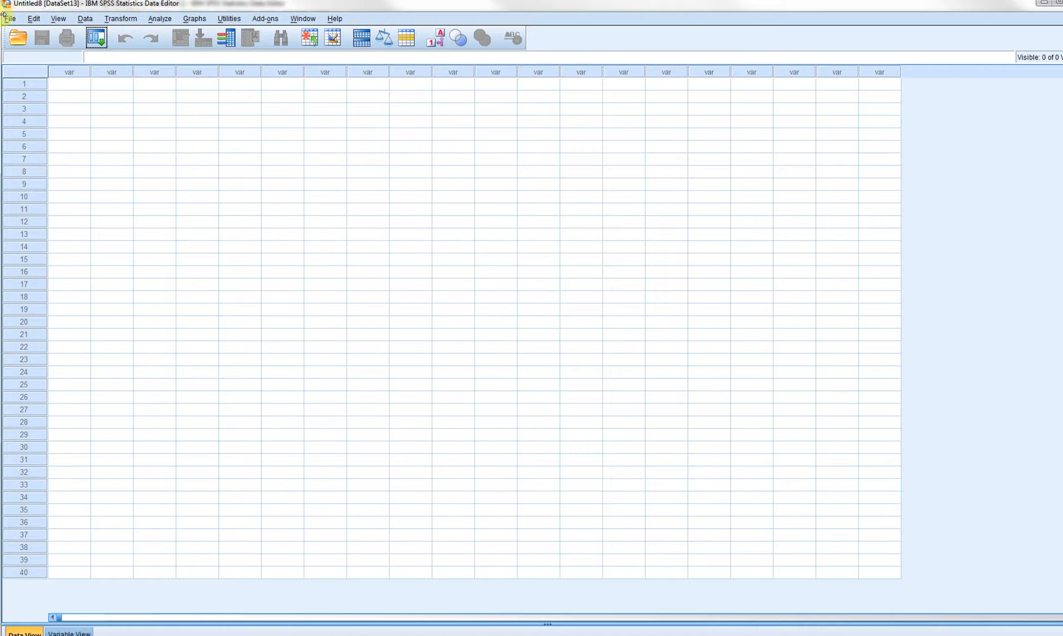
Open IMPUTED1.SAV from the path analysis using spss folder as a data file
left_click(18, 21)
mouse_move(118, 46)
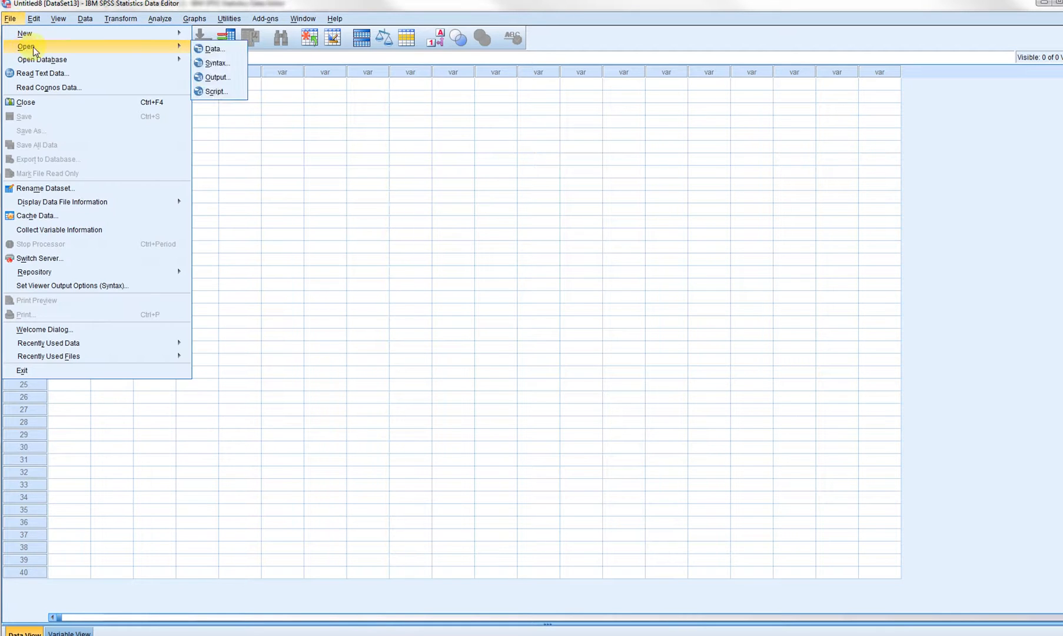
left_click(213, 49)
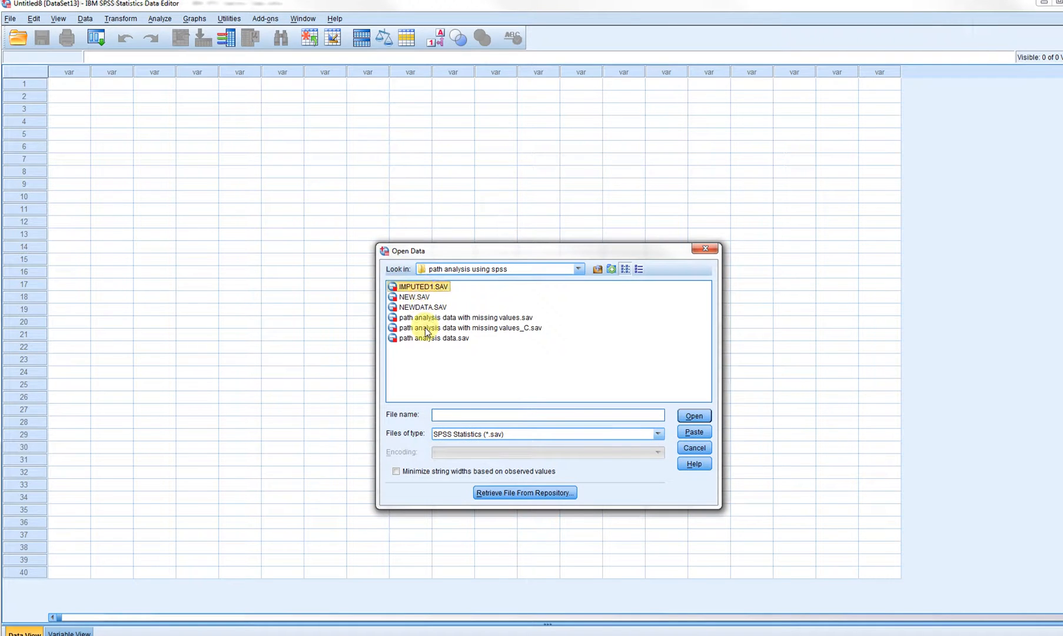
left_click(423, 288)
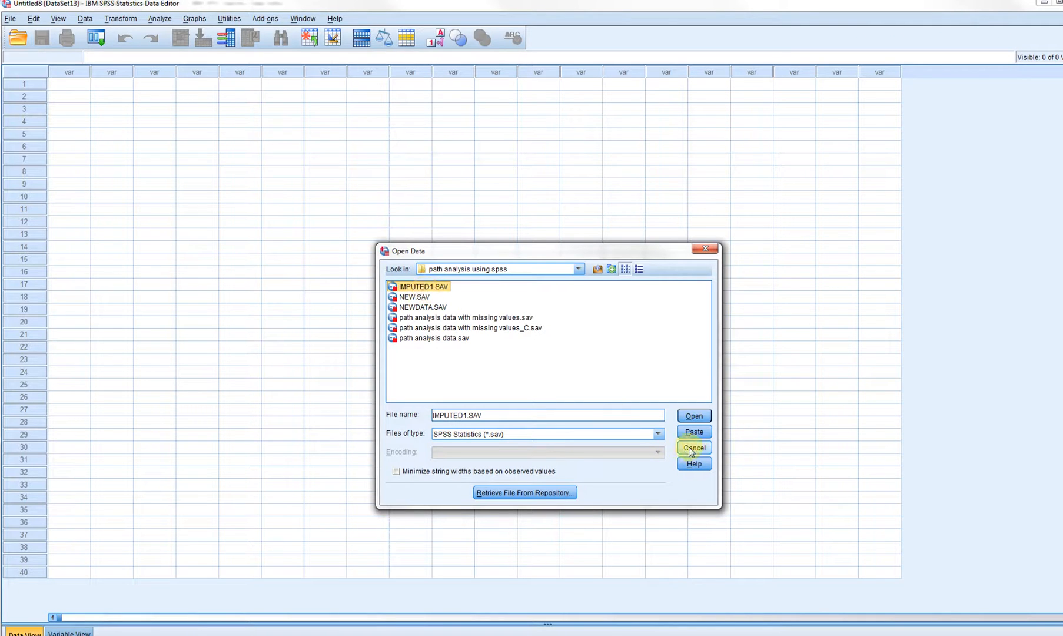
left_click(695, 416)
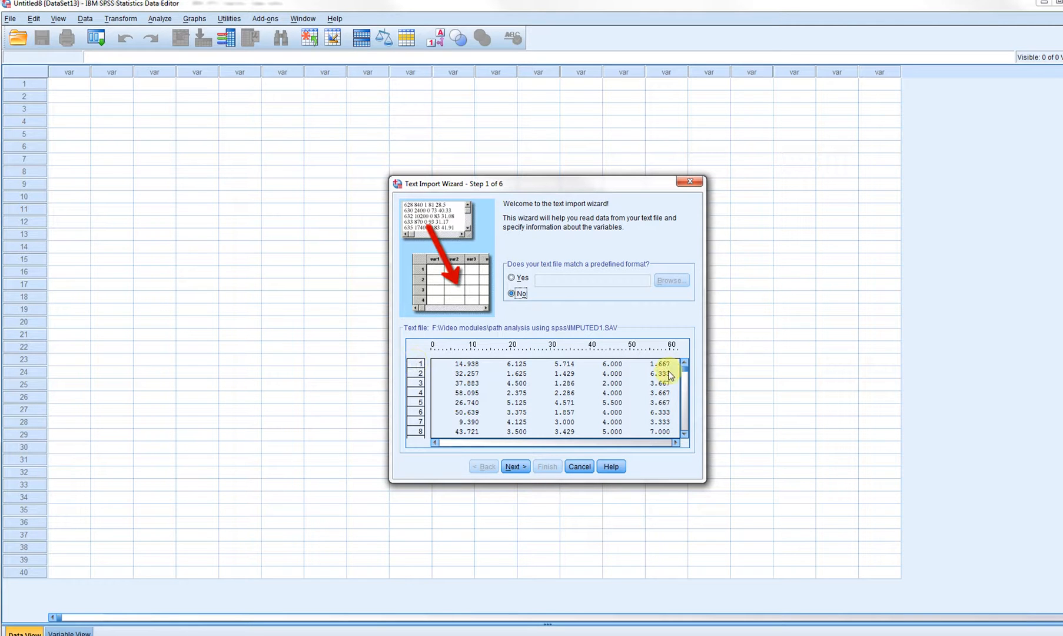
Check the previewed cases of the text file, keep no predefined format, and set the variables as fixed width
left_click_drag(682, 368, 690, 443)
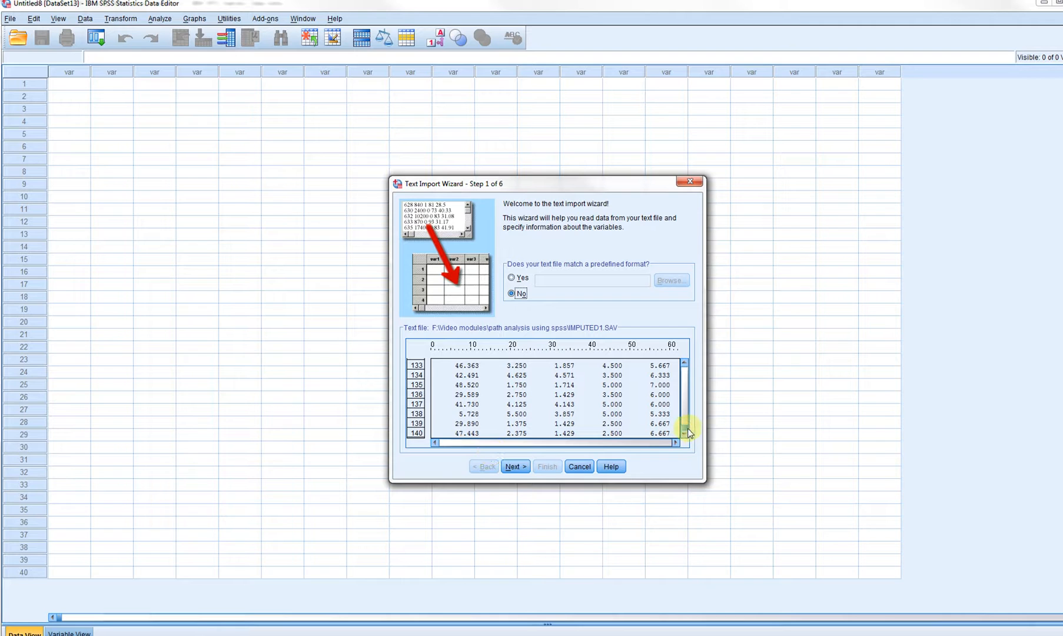
left_click_drag(687, 428, 689, 367)
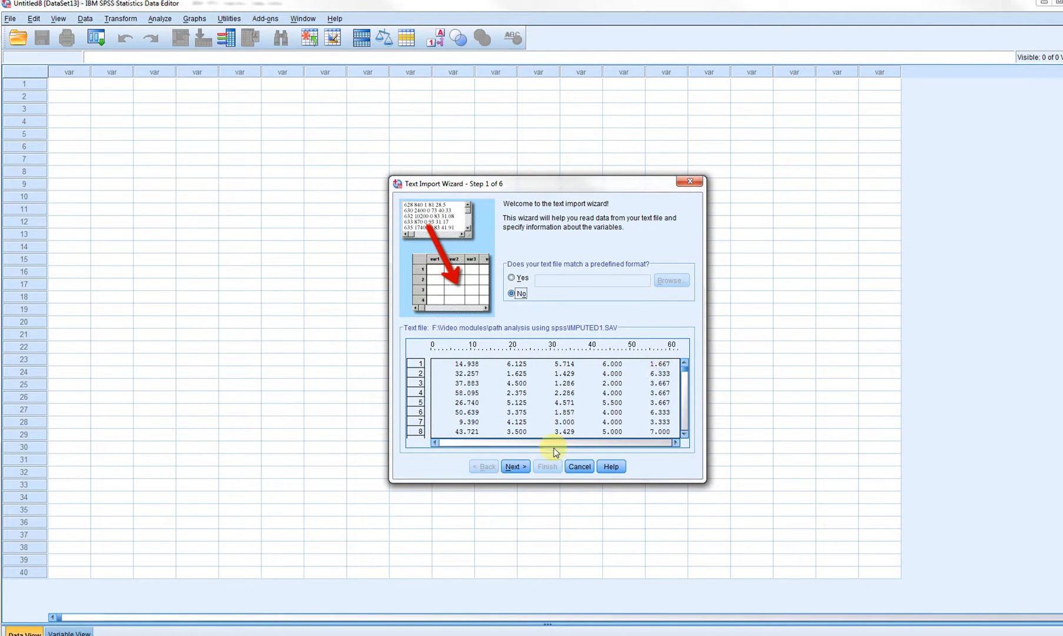
left_click(515, 467)
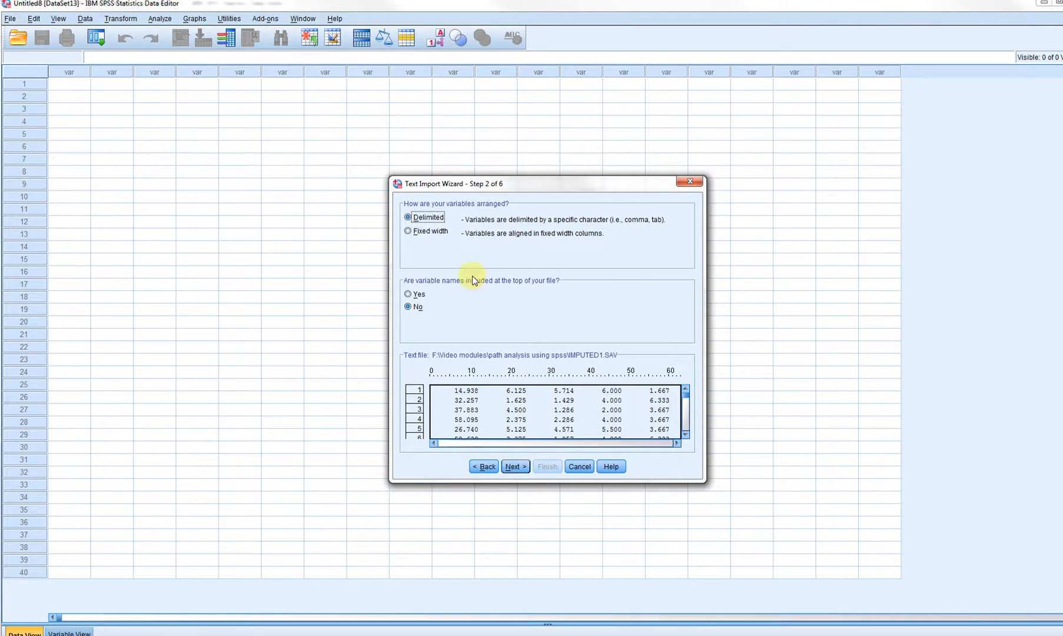
left_click(408, 232)
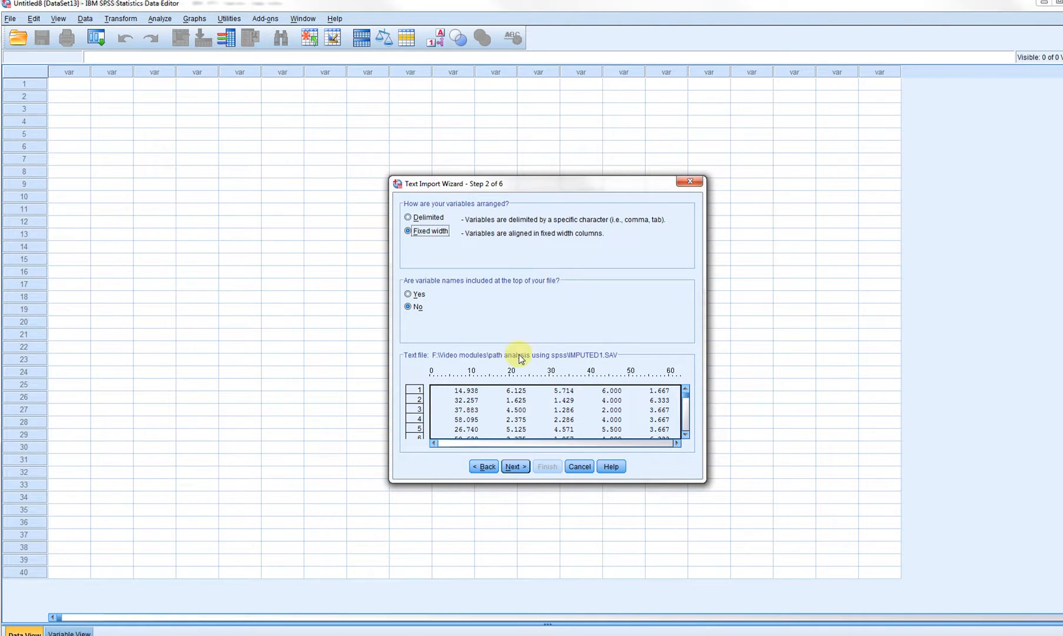
left_click(295, 635)
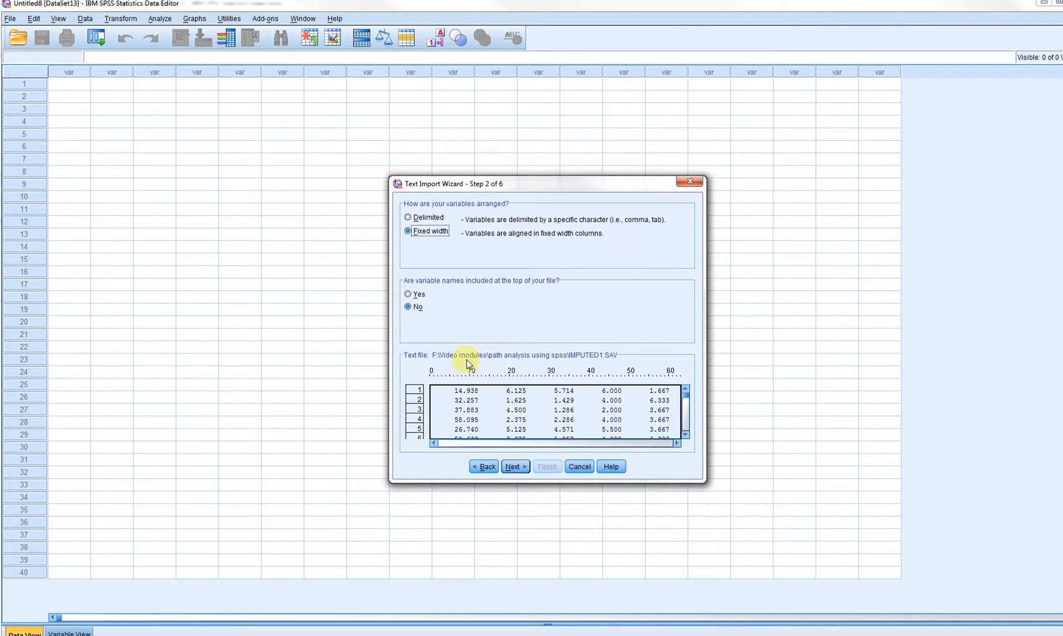
left_click(419, 297)
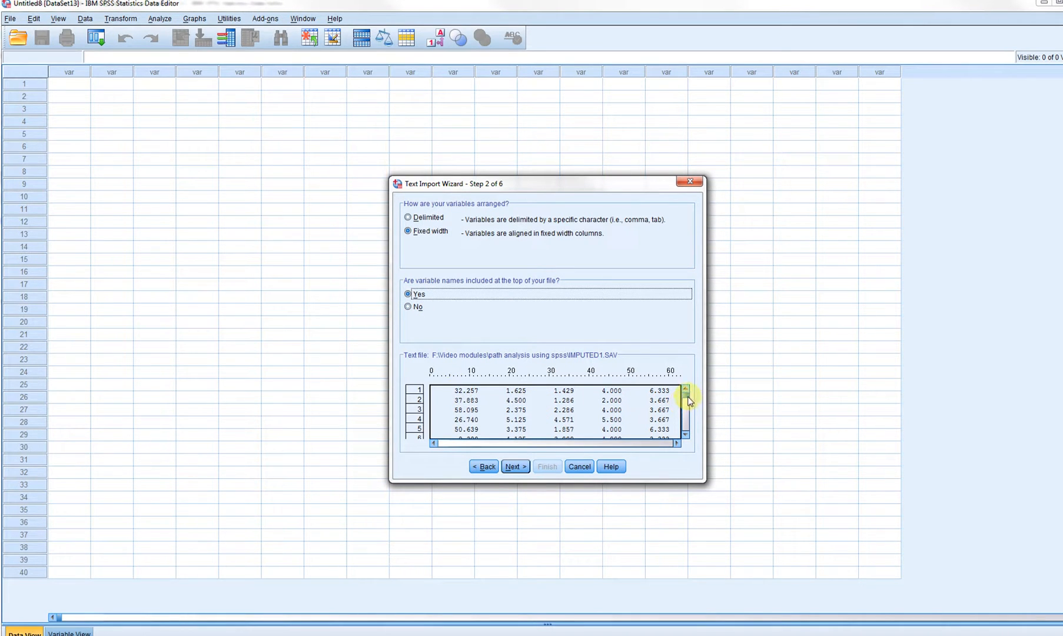
left_click_drag(690, 401, 689, 447)
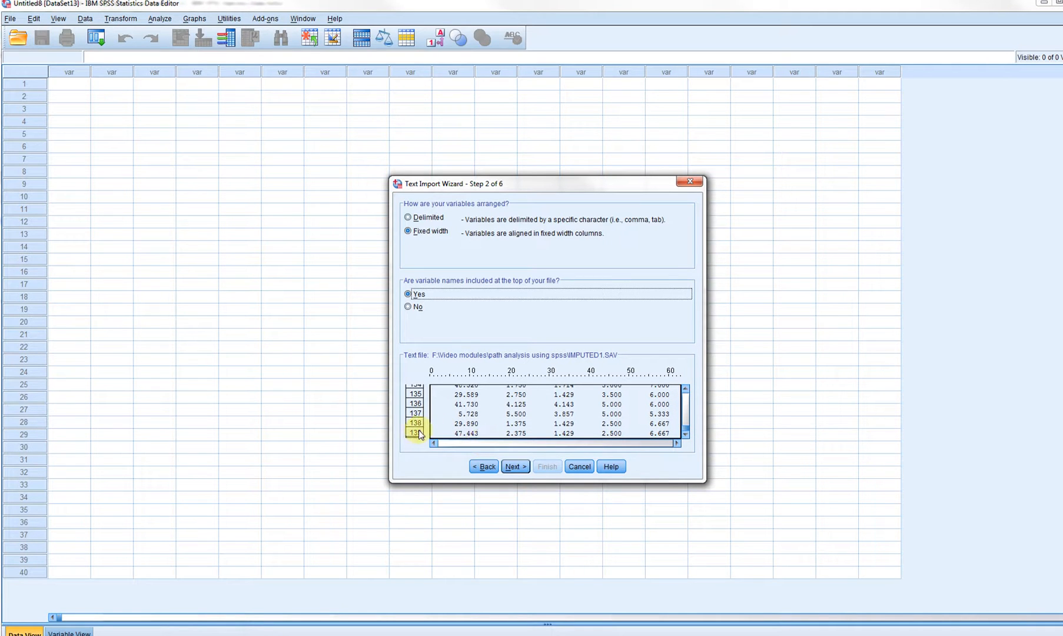
left_click_drag(686, 433, 685, 394)
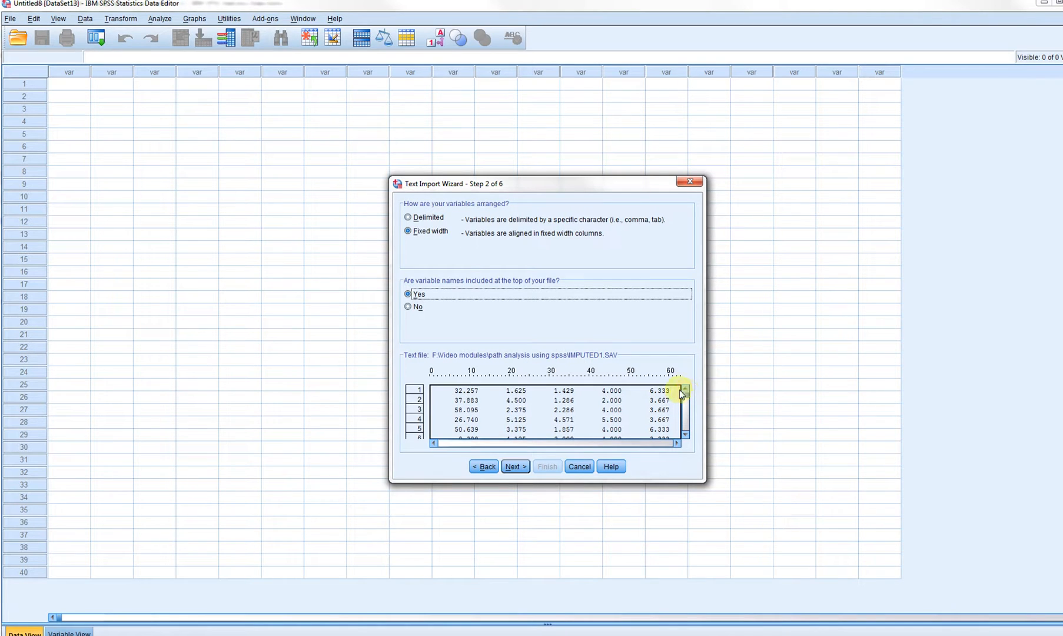
left_click(415, 307)
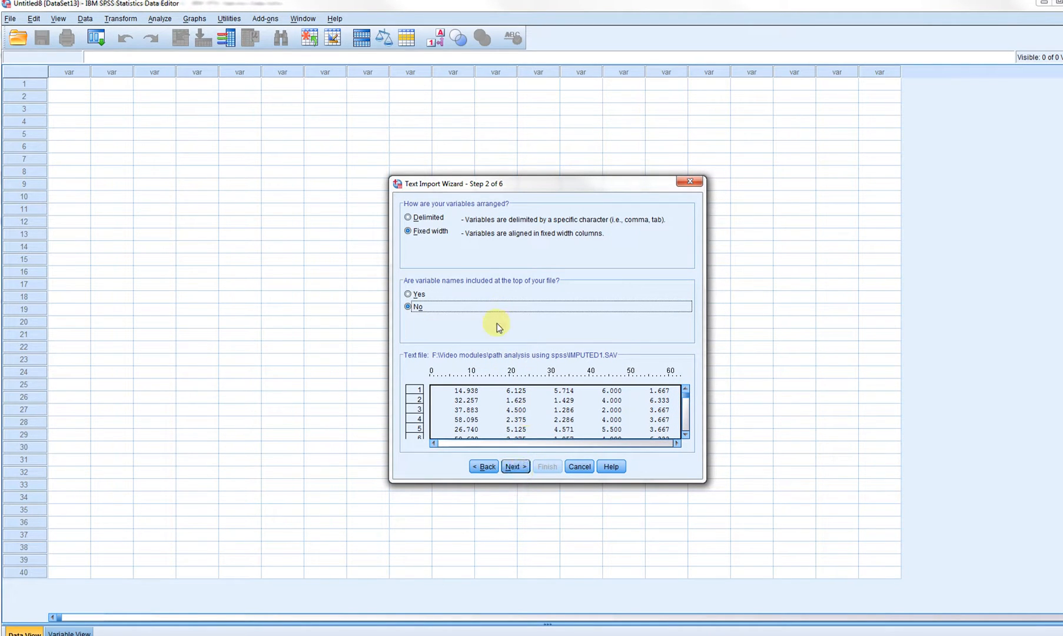
Import all of the cases, beginning at line 1 with one line per case, and proceed to the variable breaks
left_click(516, 467)
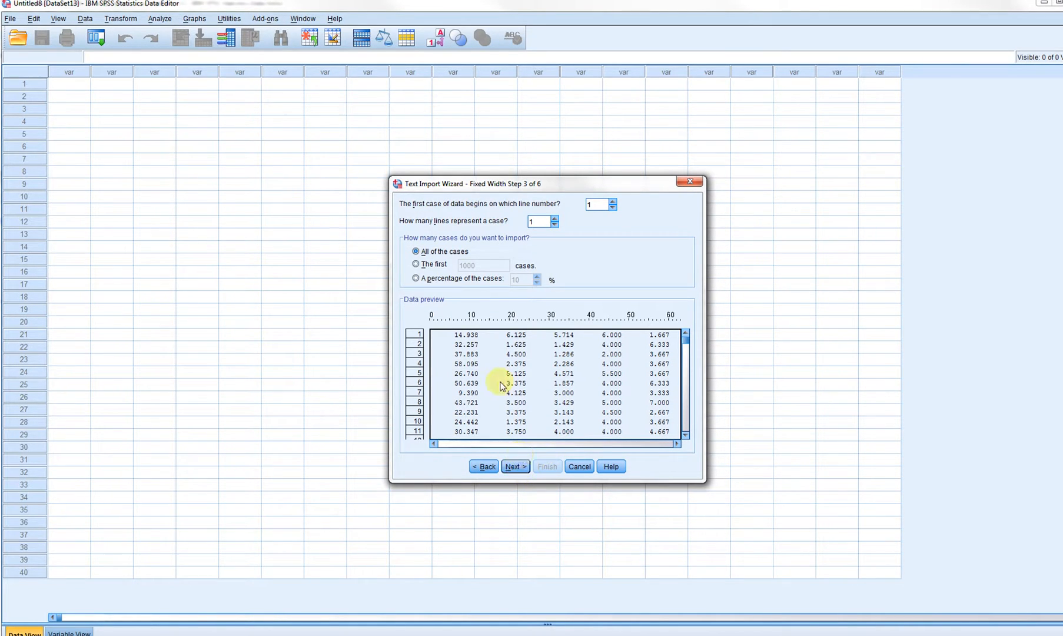
left_click(517, 467)
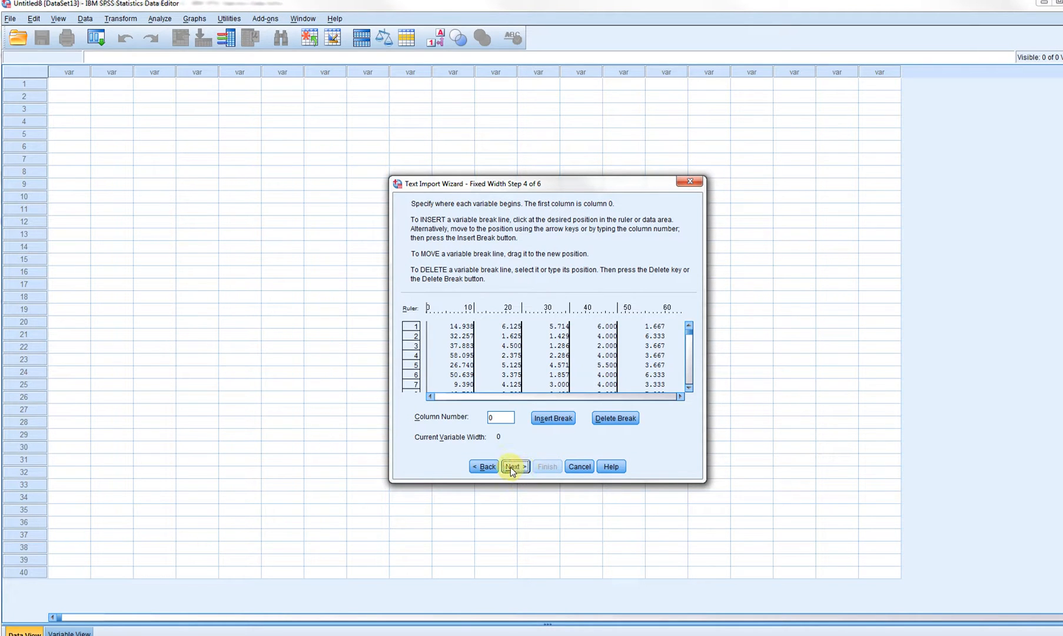
Accept the proposed variable breaks and name the first variable perfgoal, keeping its numeric format
left_click(516, 466)
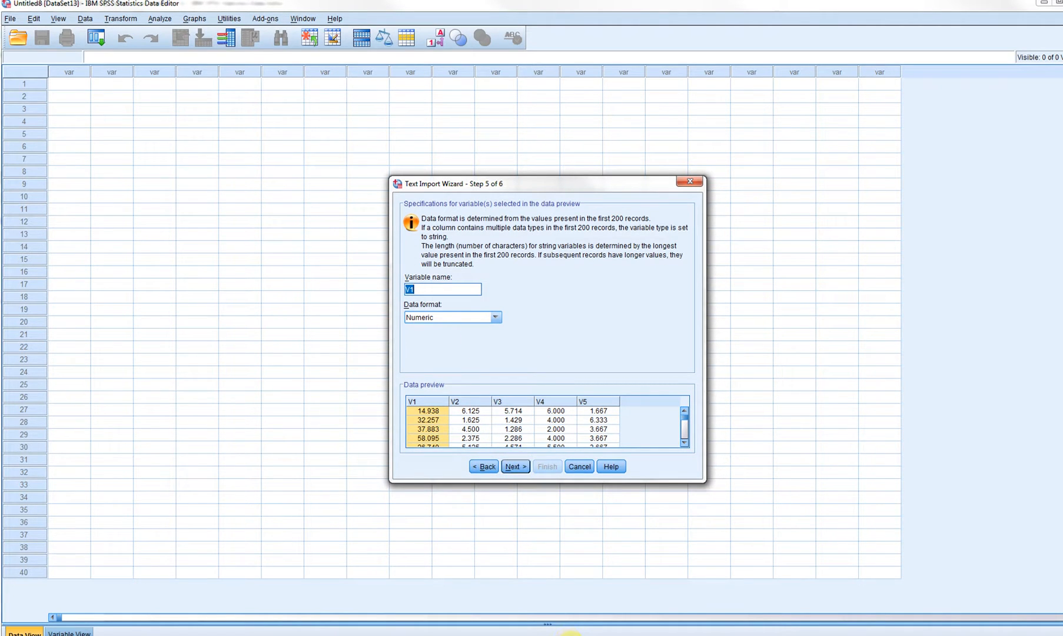
left_click(571, 635)
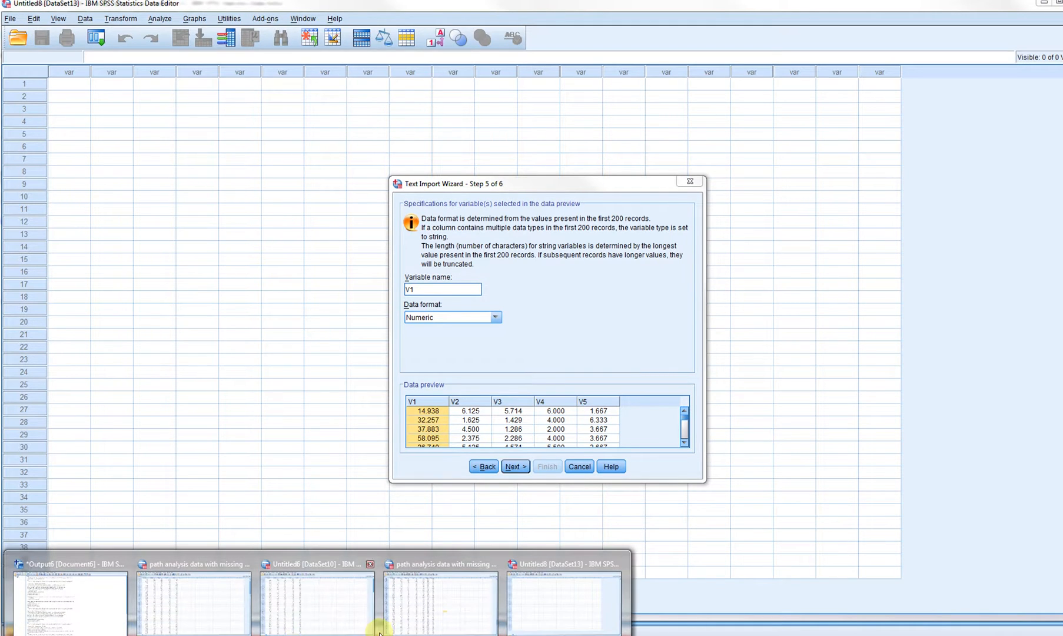
left_click(419, 620)
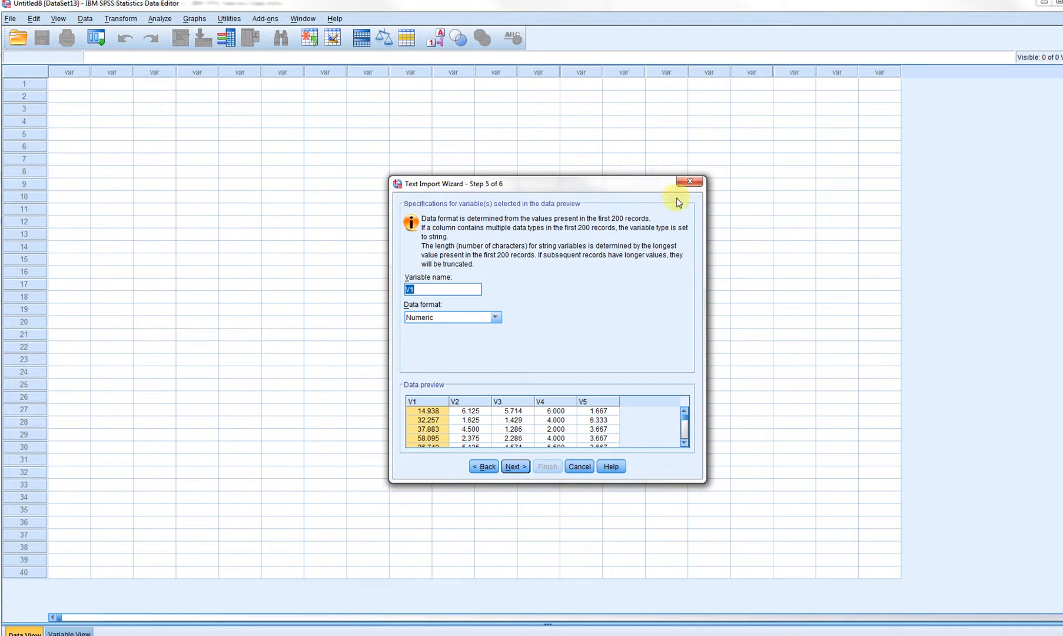
mouse_move(259, 635)
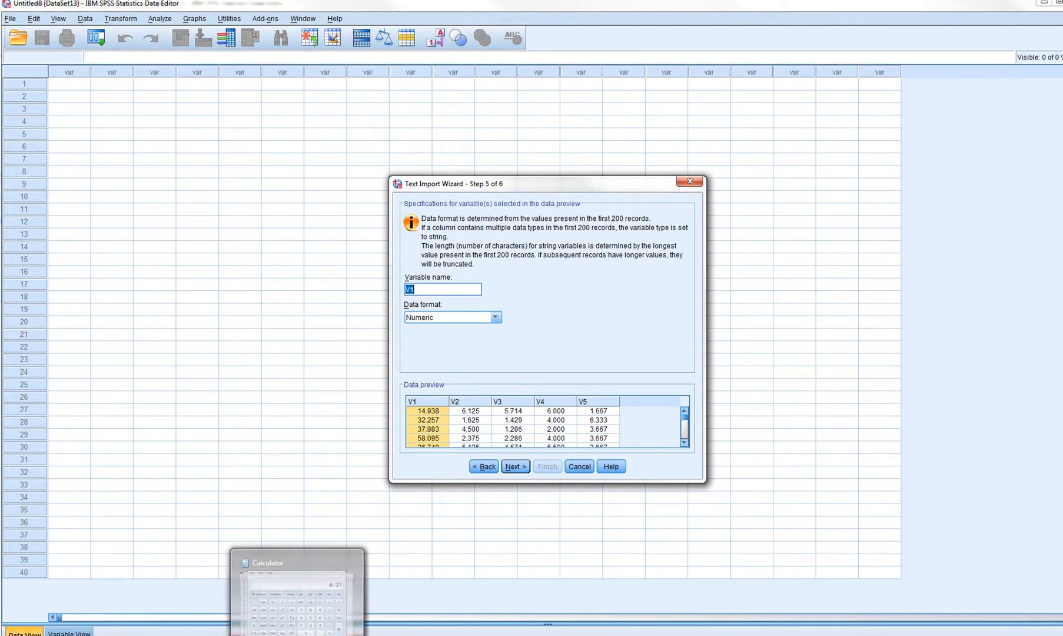
left_click(569, 635)
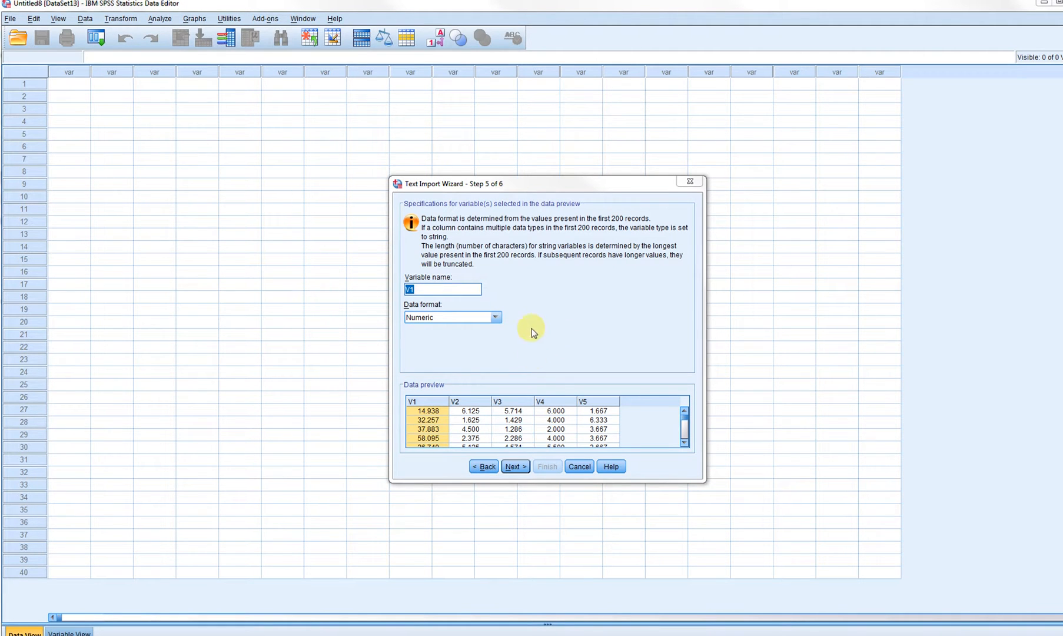
left_click(422, 287)
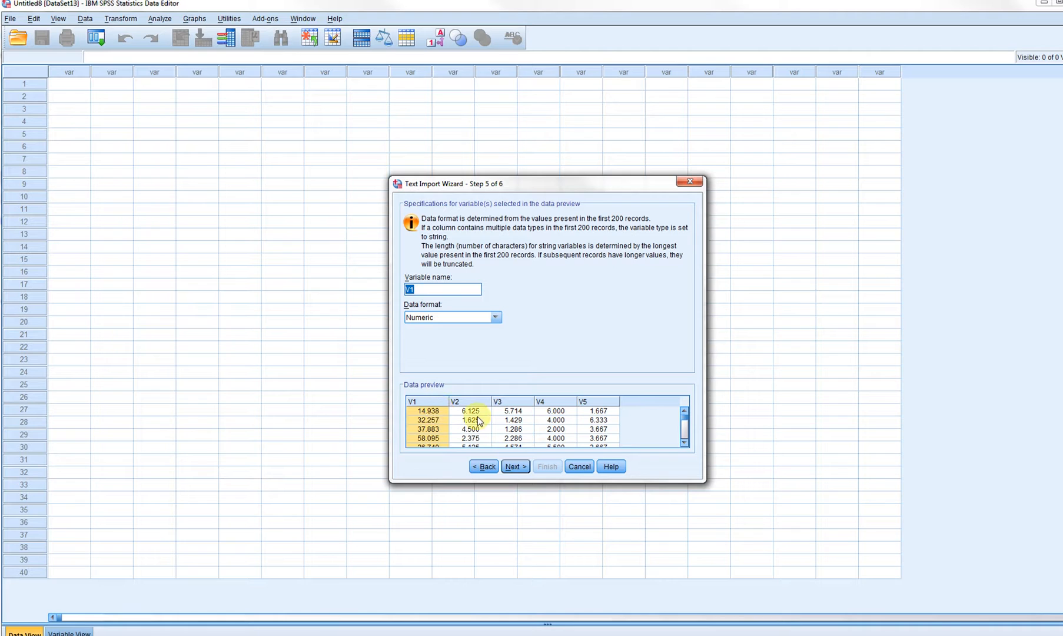
type("perfgoal")
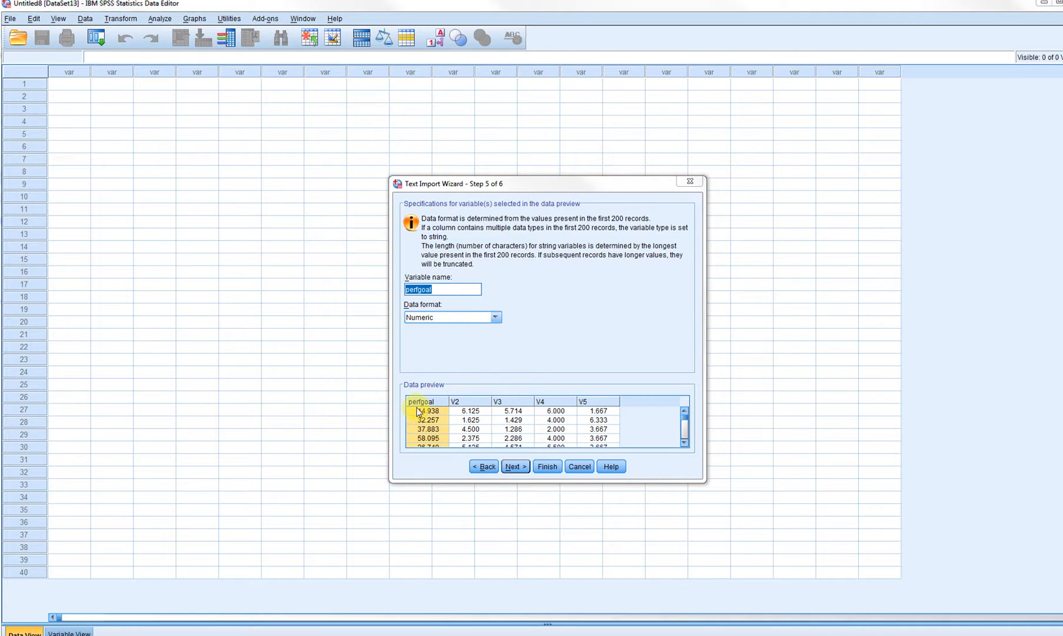
Name the second variable achieve and the third variable mastery in the import preview
left_click(464, 410)
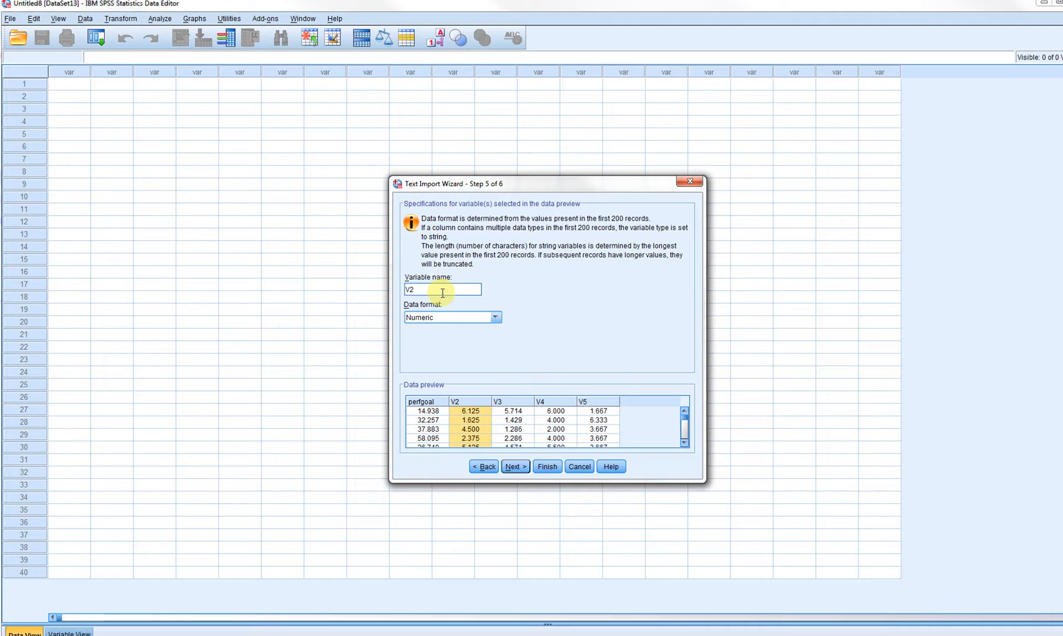
key("ctrl+a")
type("achieve")
left_click(512, 400)
left_click(429, 287)
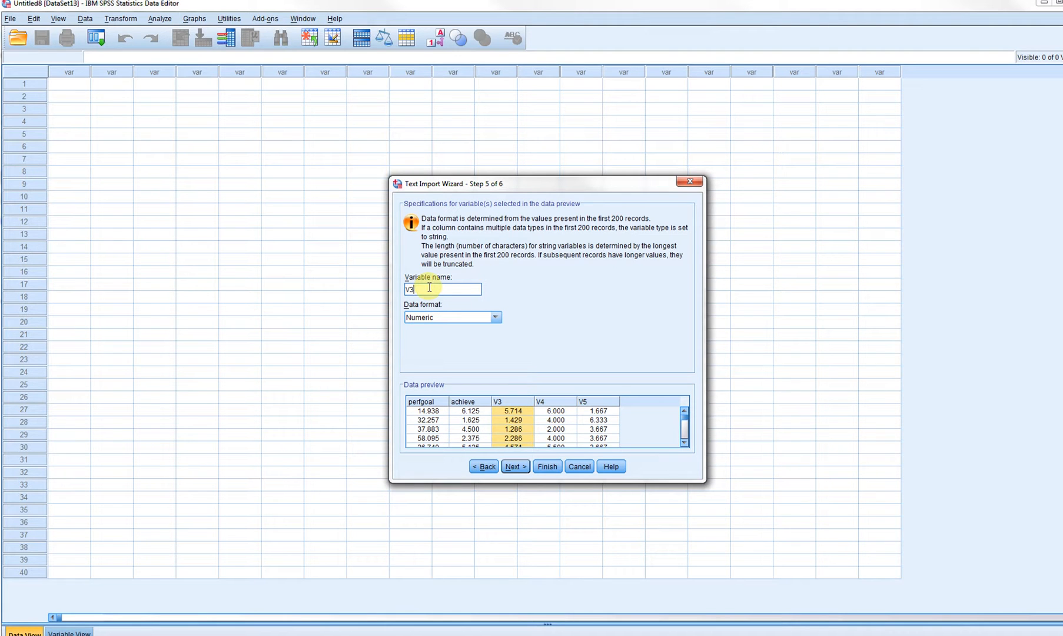
key("ctrl+a")
type("mastery")
Name the fourth variable interest and the fifth variable anxiety in the import preview
left_click(557, 401)
left_click_drag(434, 291, 359, 290)
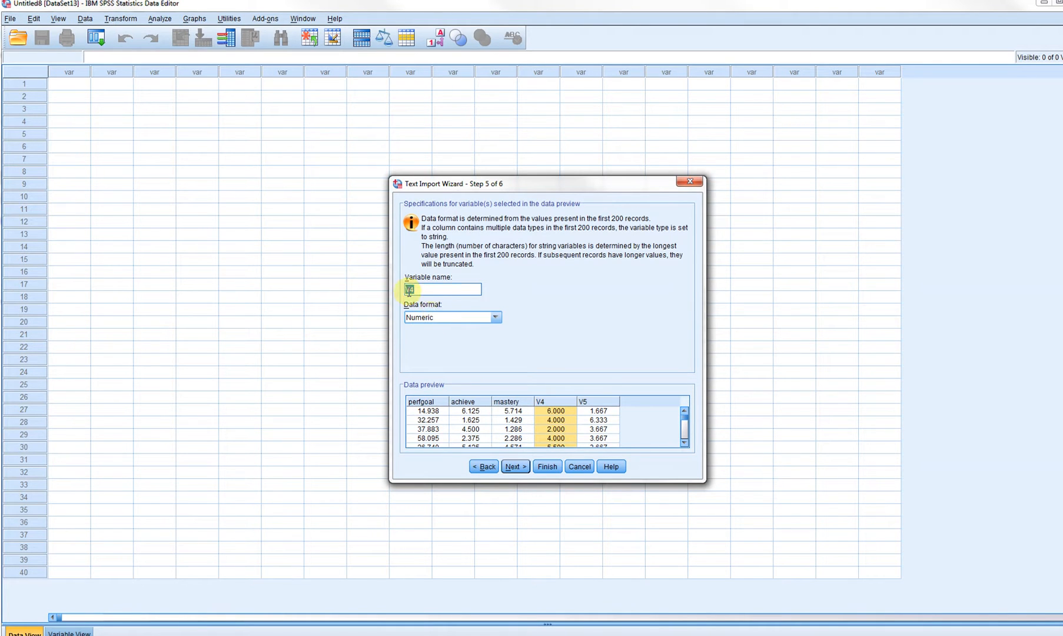
type("interest")
left_click(607, 410)
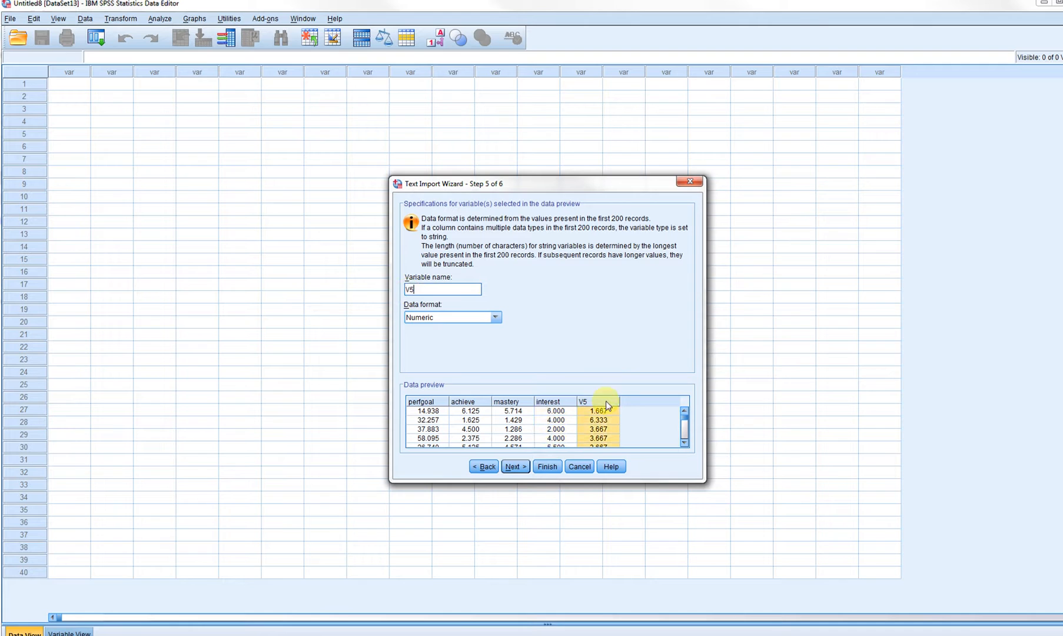
left_click(445, 289)
left_click_drag(378, 290, 285, 282)
type("anxiety")
left_click(564, 404)
left_click(590, 402)
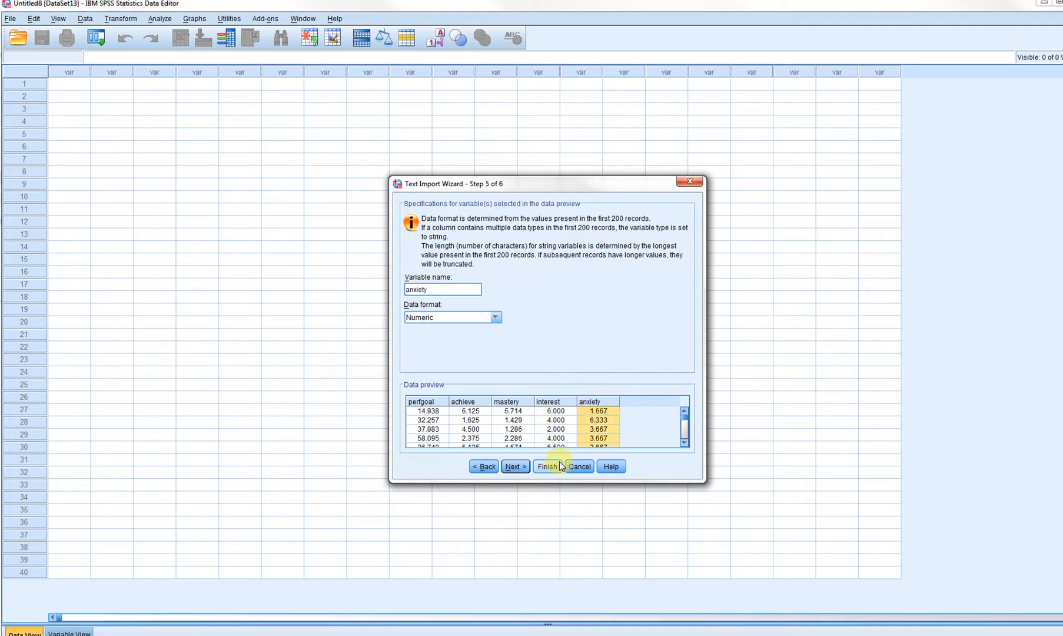
Finish the text import without saving the file format or pasting syntax, and look over the five imported variable columns
left_click(521, 469)
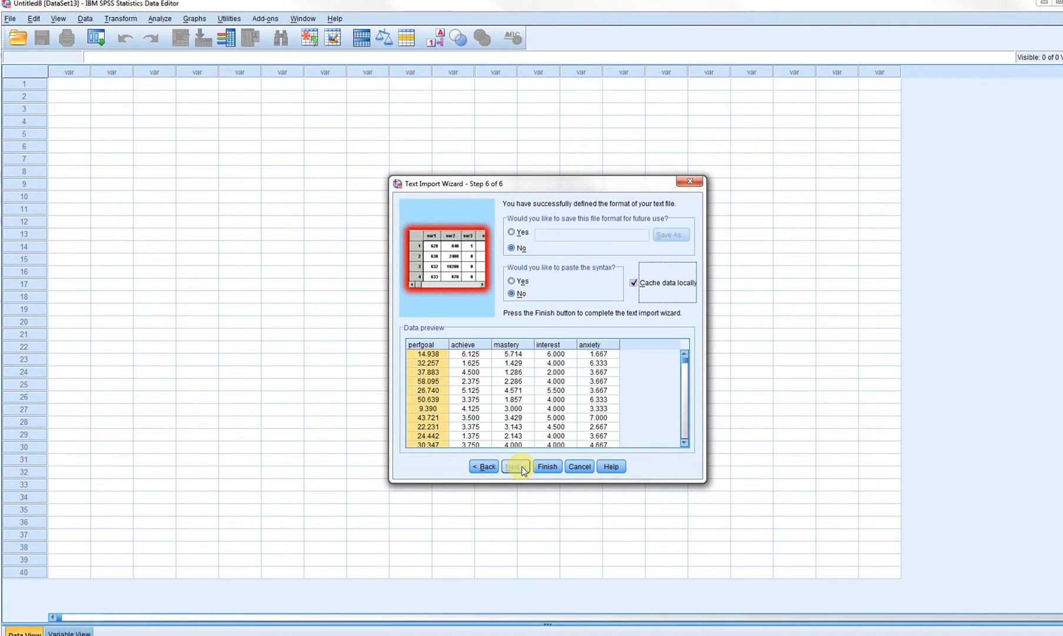
left_click(548, 468)
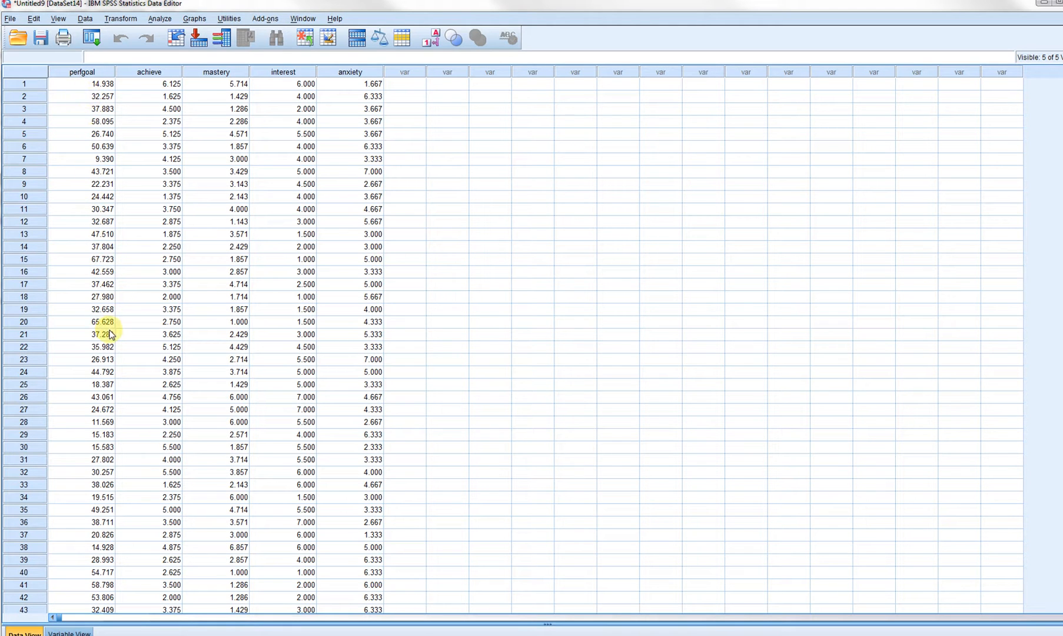
left_click(134, 310)
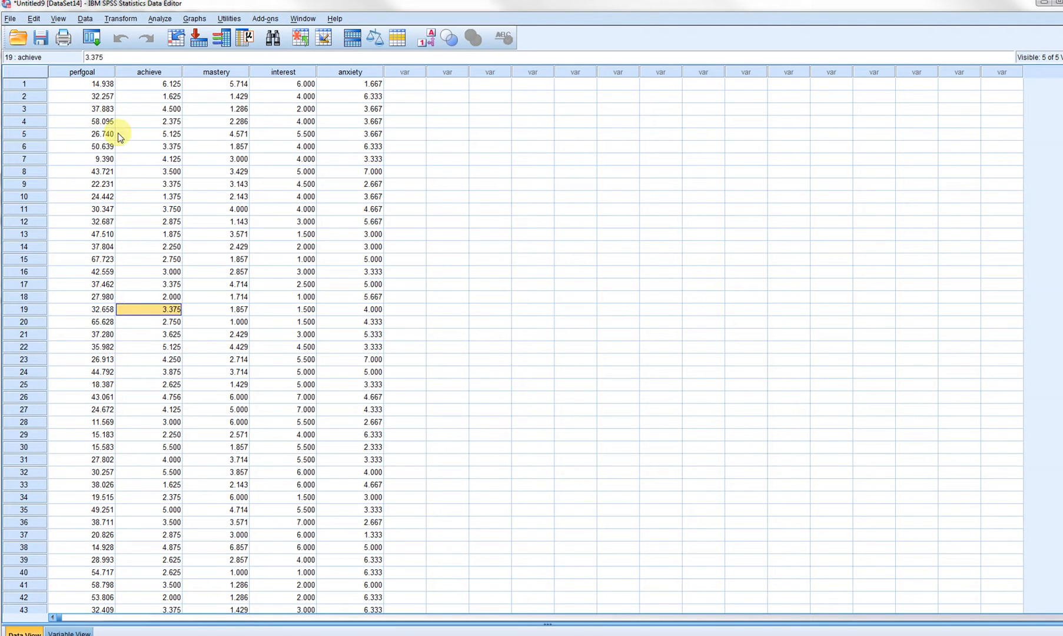
left_click(88, 72)
left_click(140, 72)
left_click(211, 73)
left_click(268, 72)
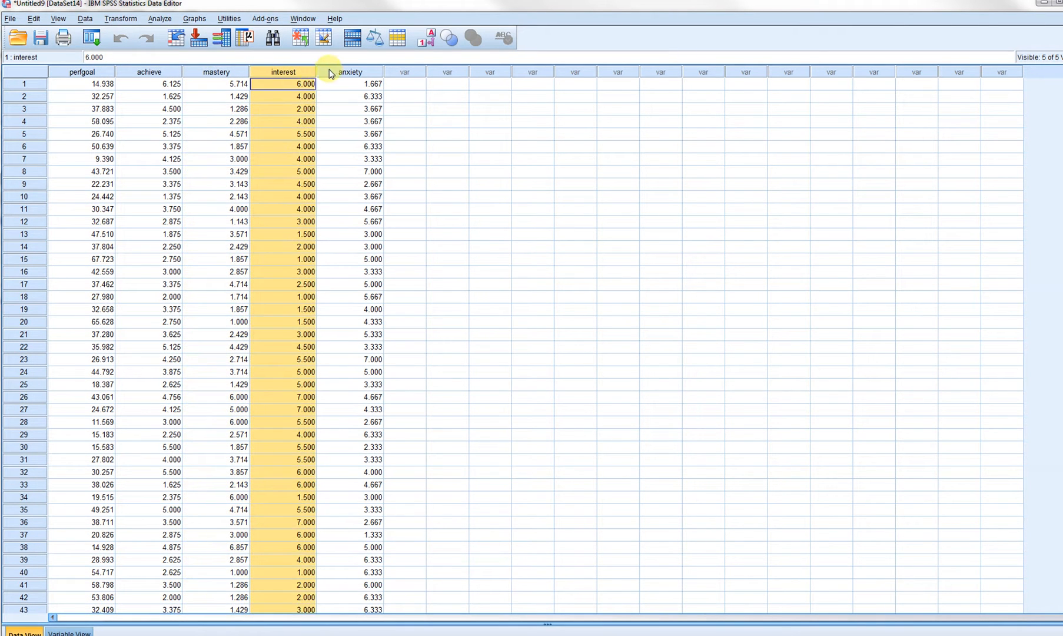
left_click(347, 72)
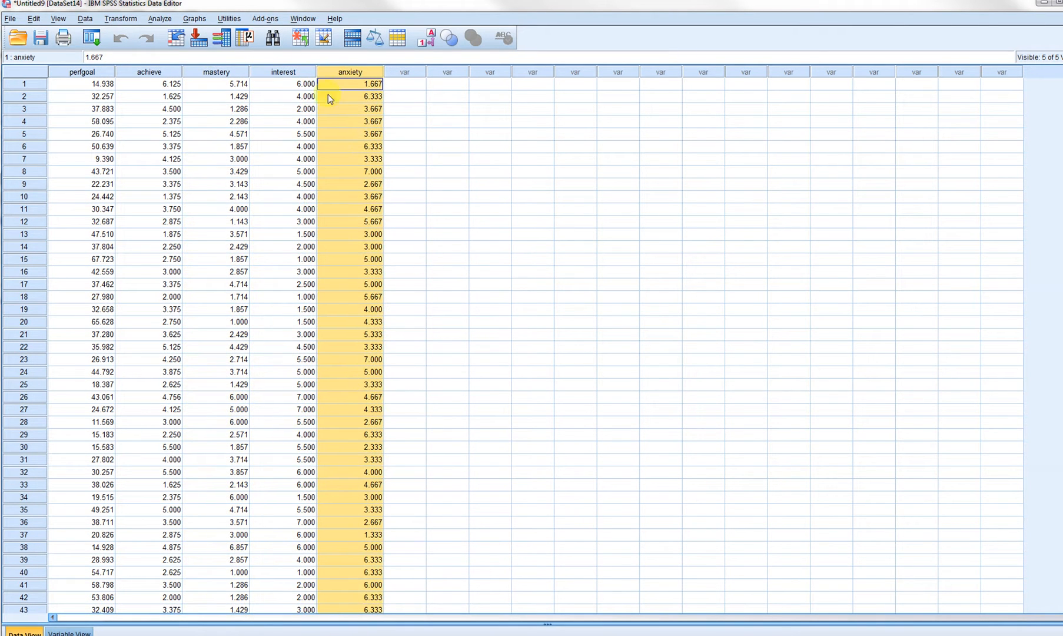
Save the imported dataset as "imputed for path model" in SPSS Statistics format in the path analysis using spss folder
left_click(10, 18)
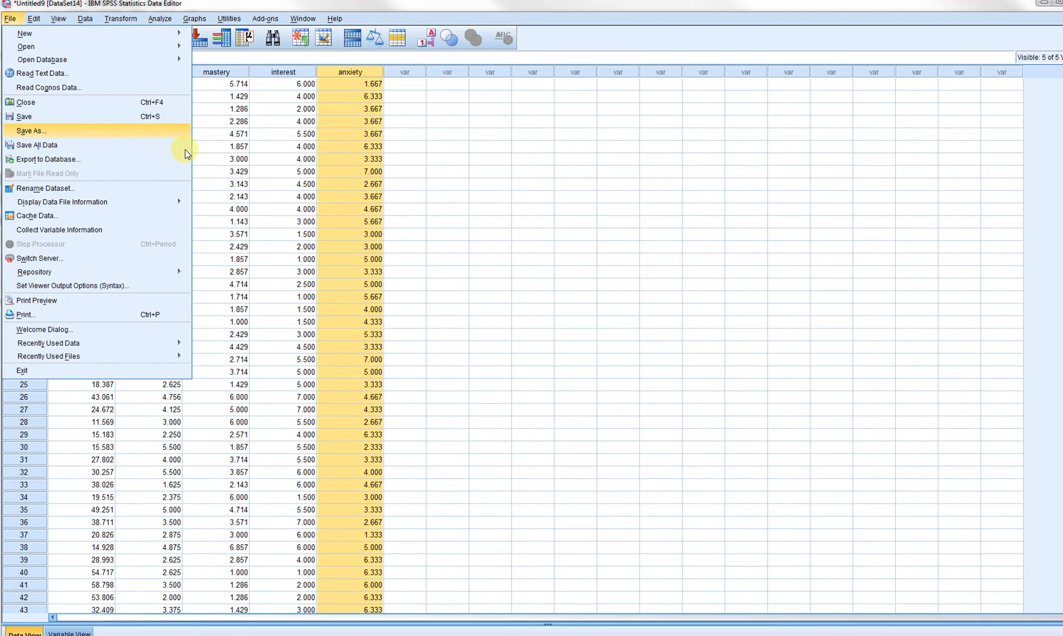
left_click(53, 133)
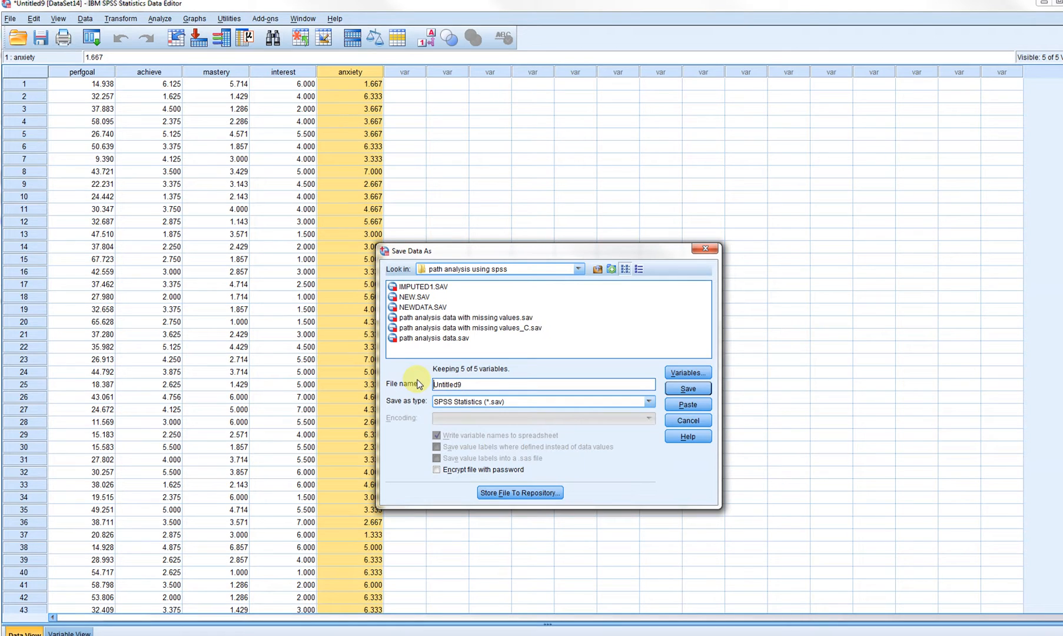
key("Delete")
key("Delete")
key("Delete")
key("Delete")
key("Delete")
key("Delete")
key("Delete")
key("Delete")
key("Delete")
type("imputed for path model")
left_click(688, 389)
Switch to the path model in Amos and set imputed for path model.sav as the data file for Group number 1
left_click(365, 635)
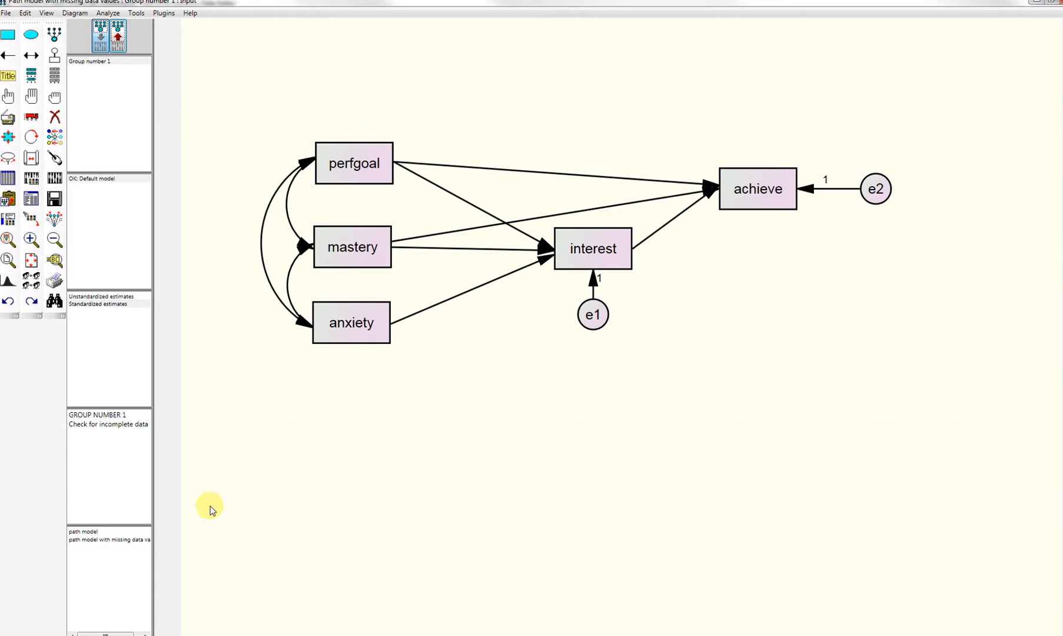
left_click(6, 13)
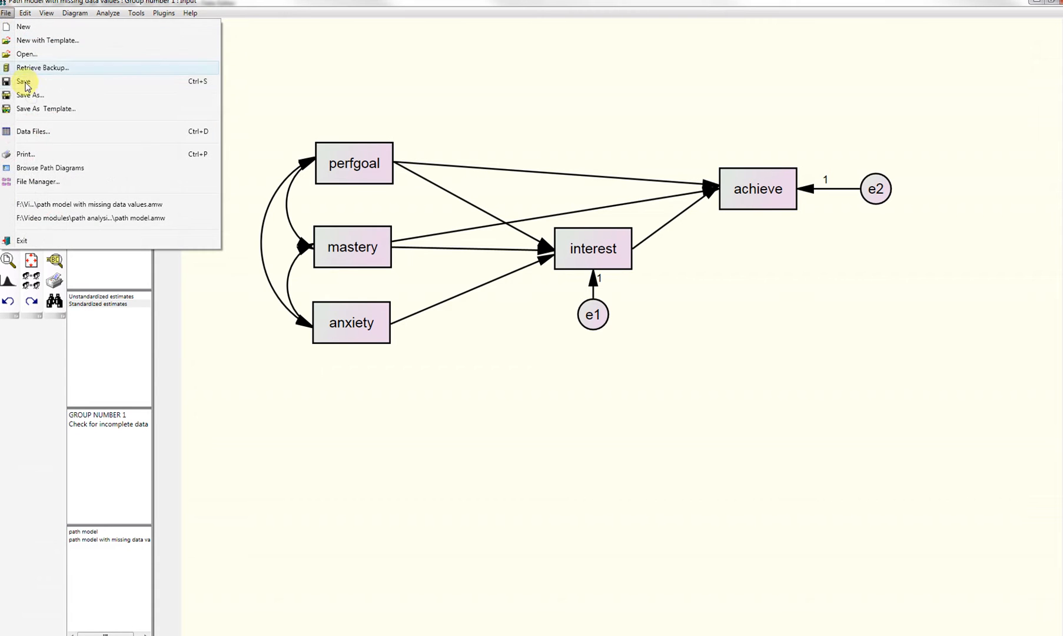
left_click(36, 128)
left_click(452, 330)
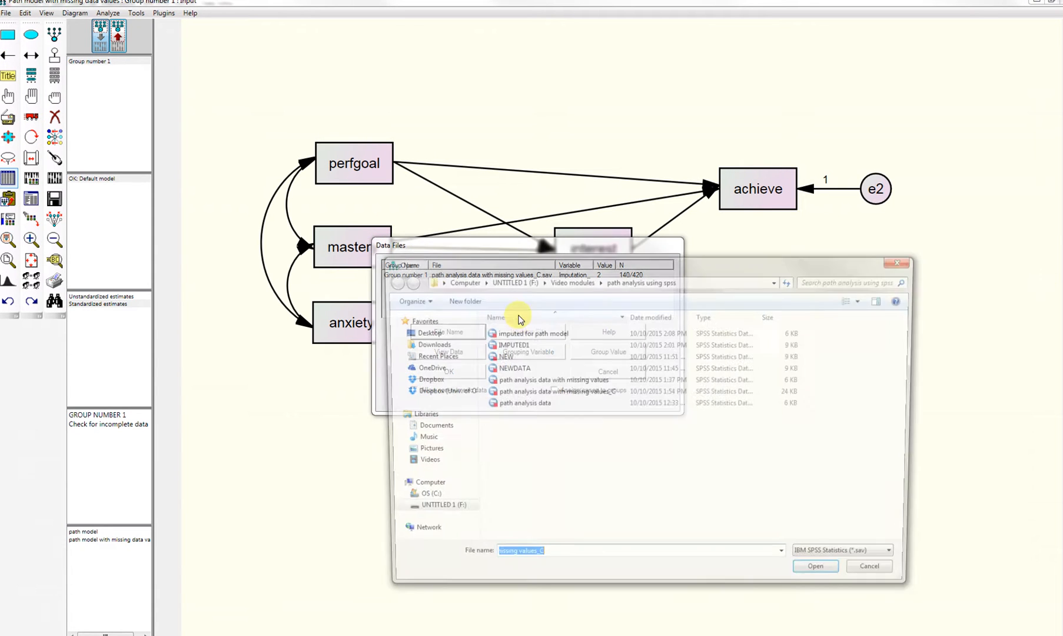
left_click(511, 332)
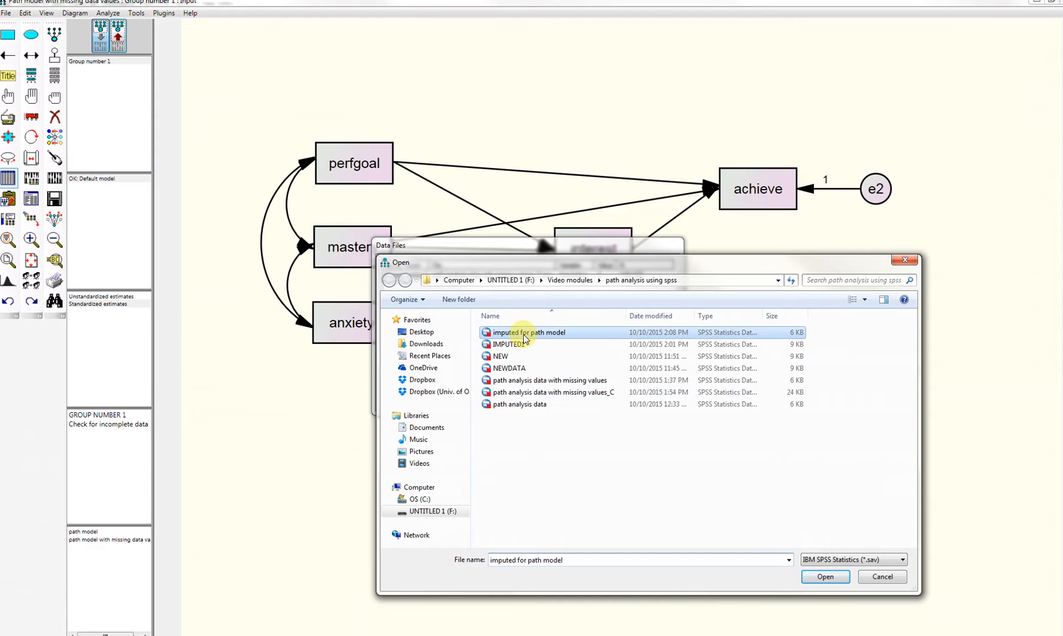
left_click(824, 577)
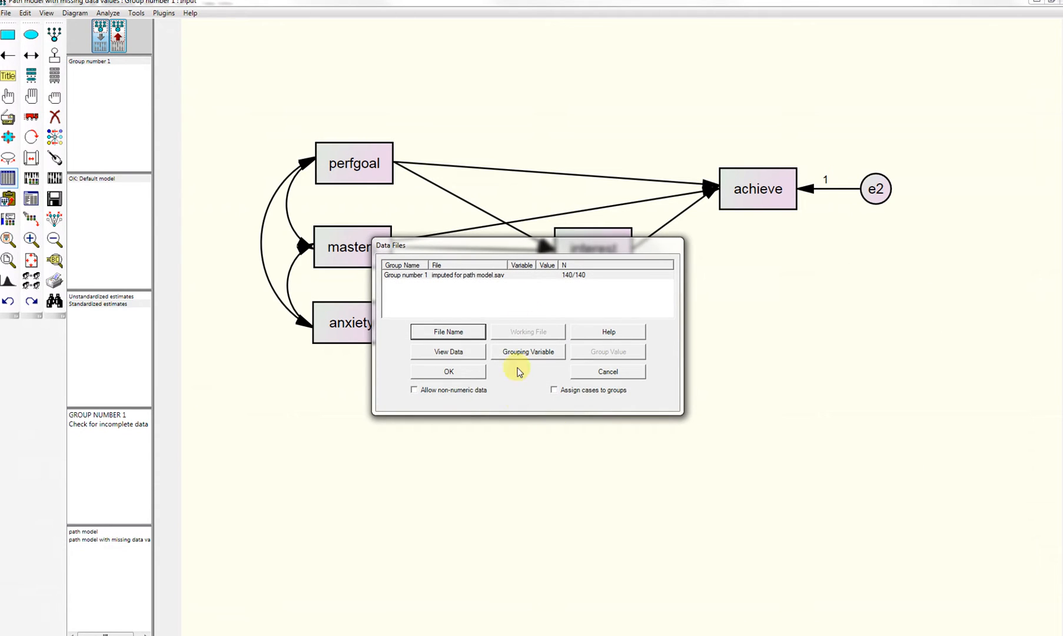
left_click(455, 374)
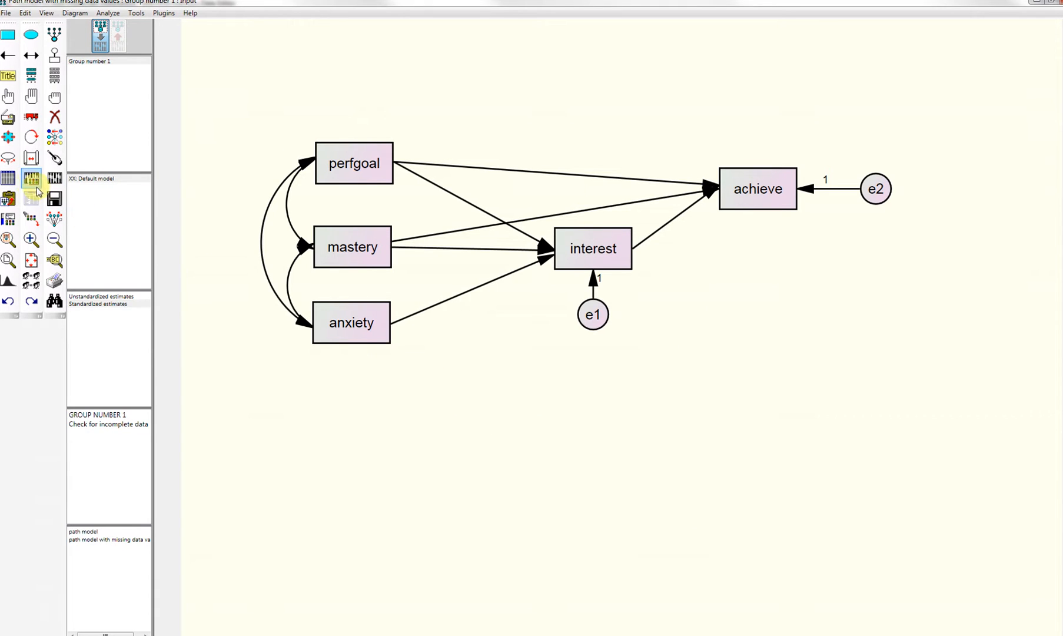
Check the estimation and bootstrap properties, calculate the path model's estimates and open the text output
left_click(30, 179)
left_click(681, 280)
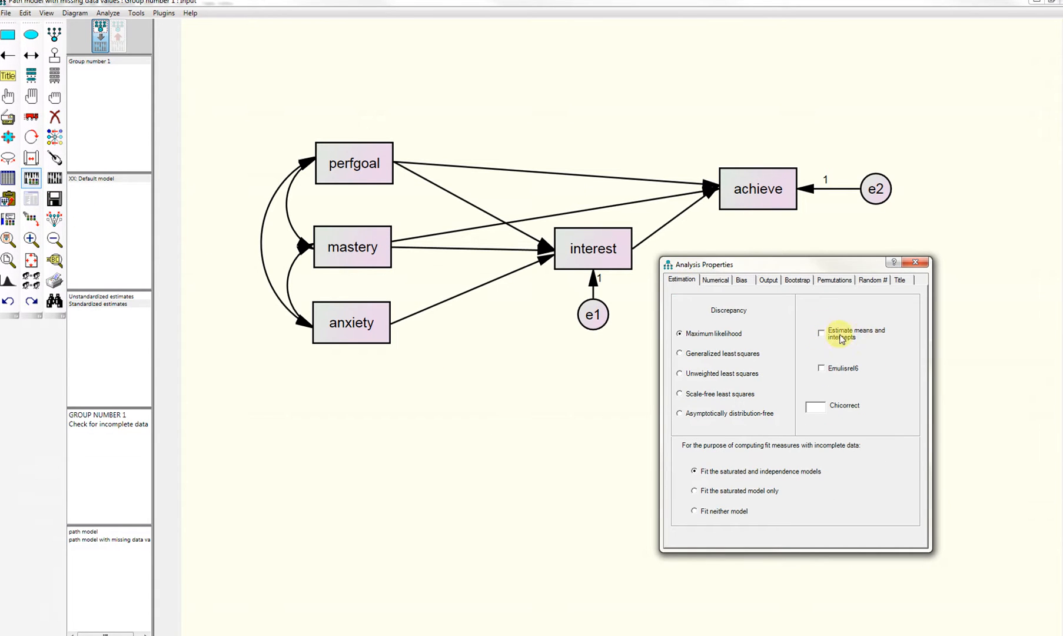
left_click(798, 281)
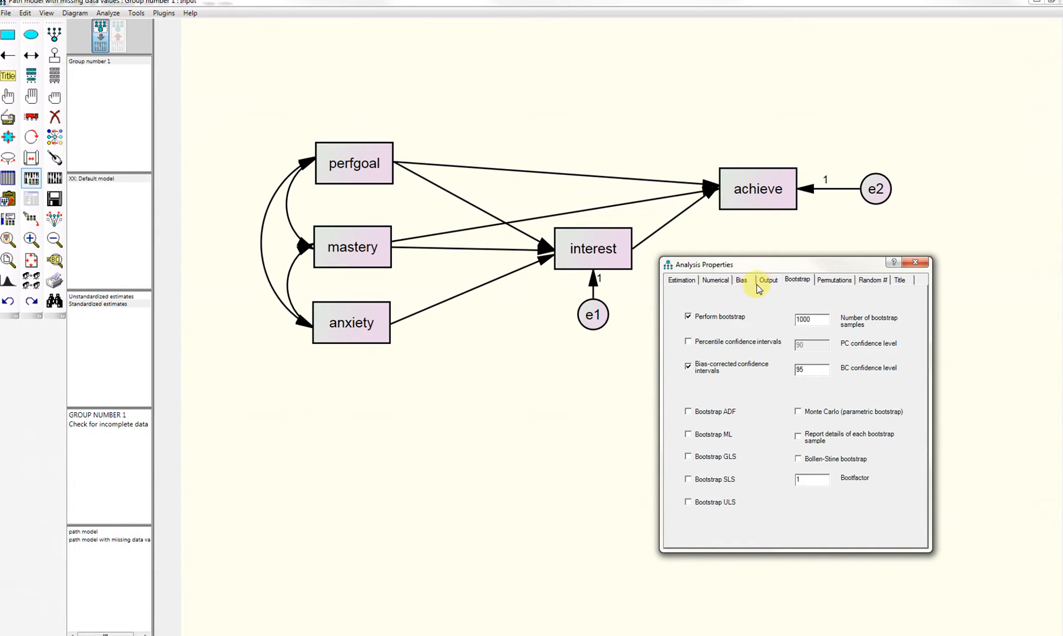
left_click(916, 262)
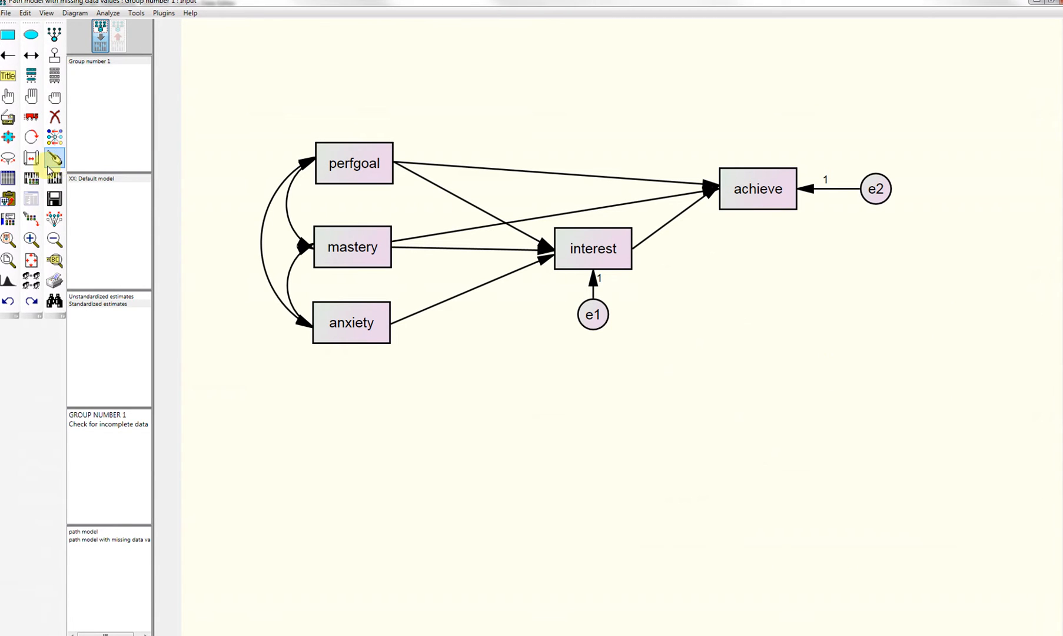
left_click(52, 181)
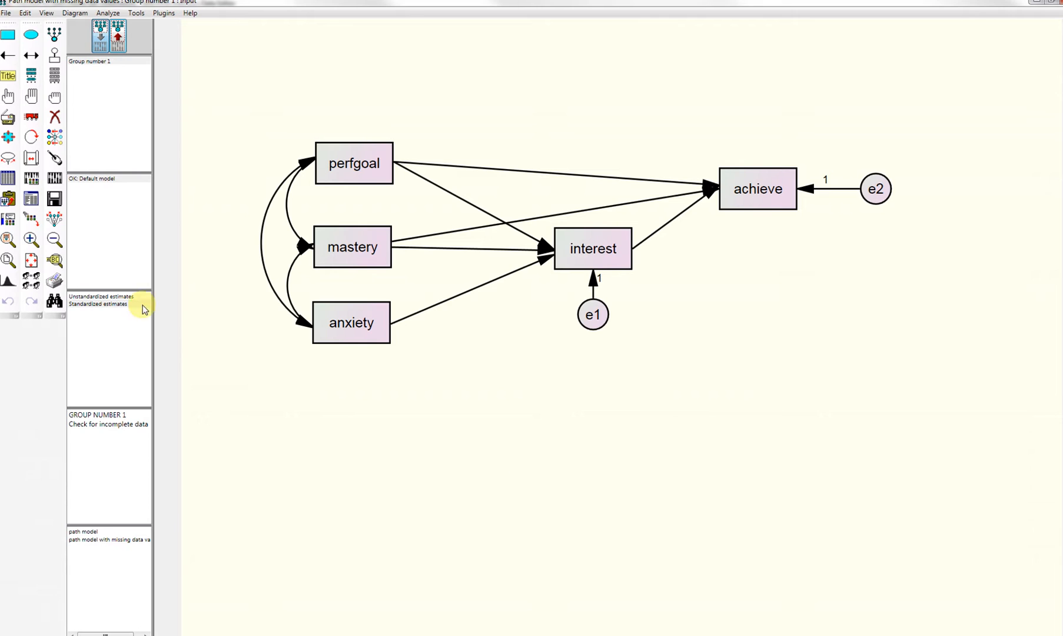
left_click(30, 199)
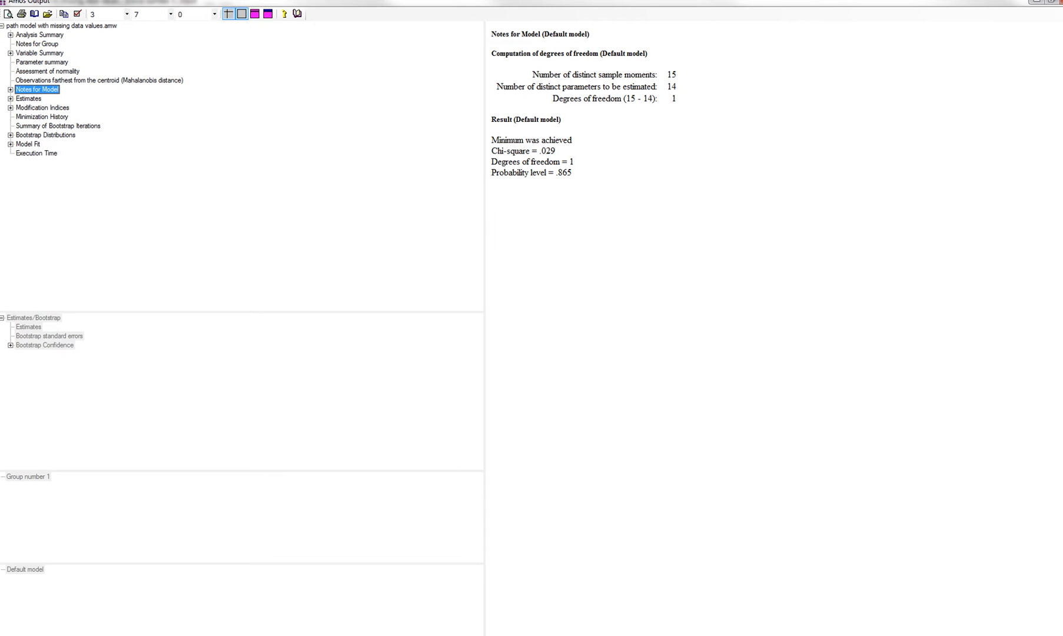
Bring up the LISREL window with missing values.psf and return to the path diagram in Amos
left_click(380, 634)
left_click(463, 635)
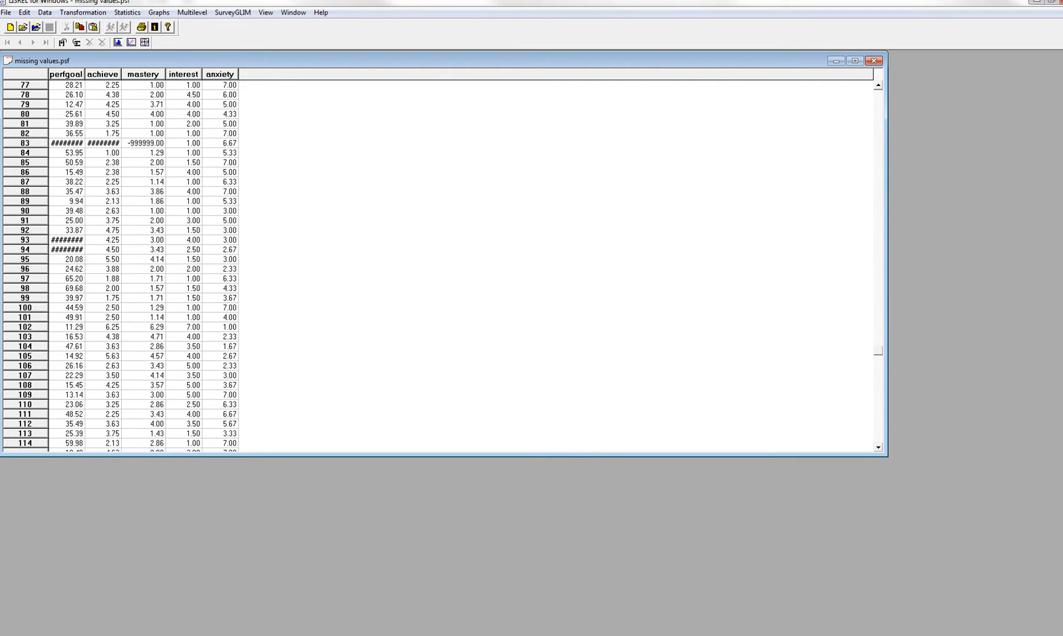
left_click(380, 635)
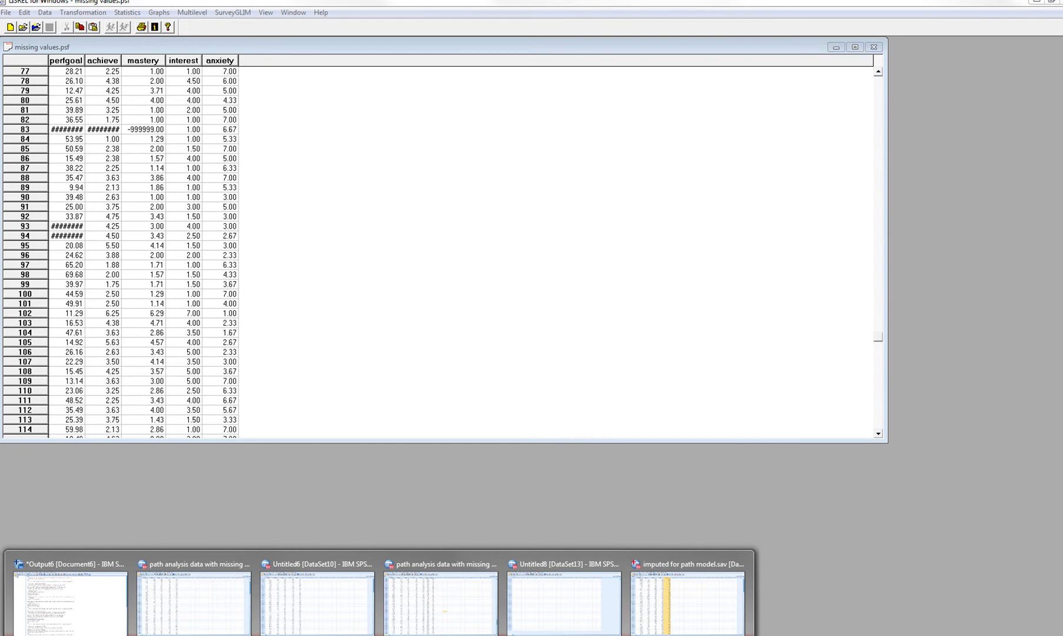
mouse_move(356, 628)
left_click(338, 595)
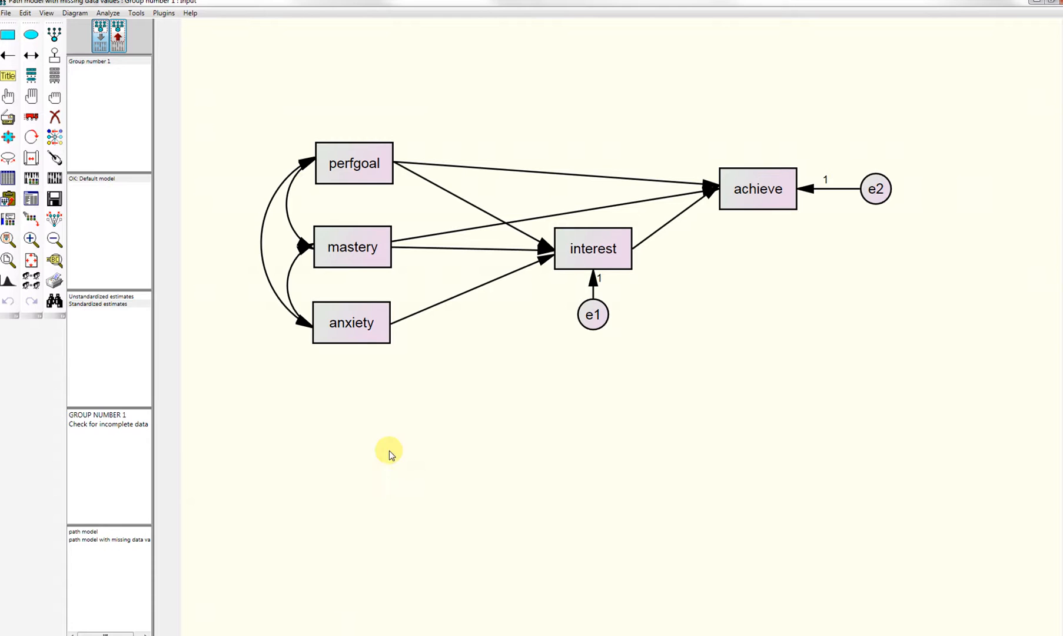
Locate the Data Imputation command in Amos without running it, and switch to the LISREL window with missing values.psf
left_click(108, 13)
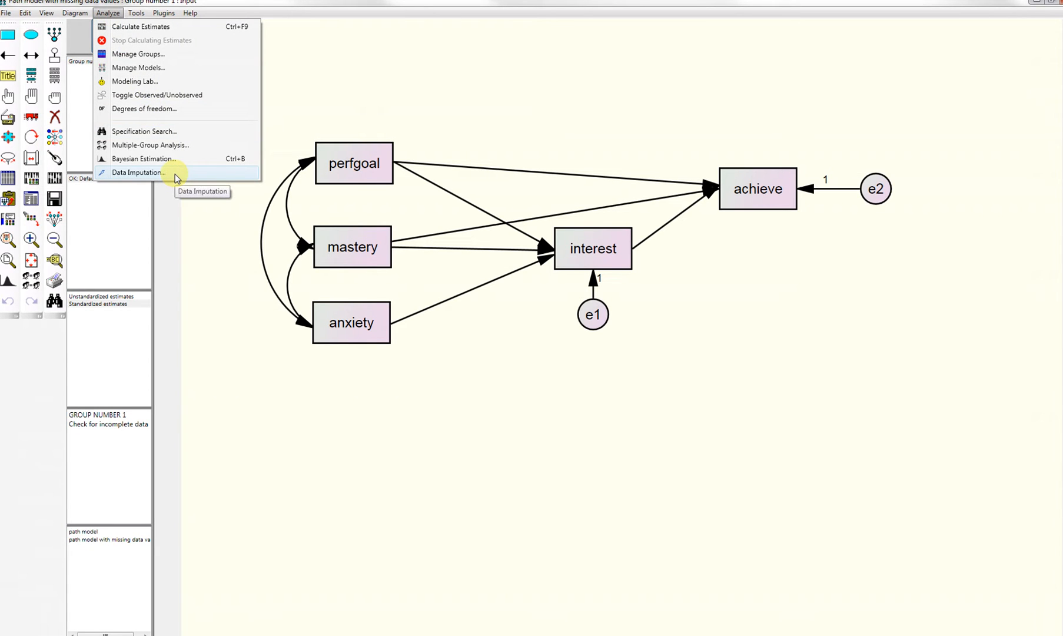
left_click(269, 412)
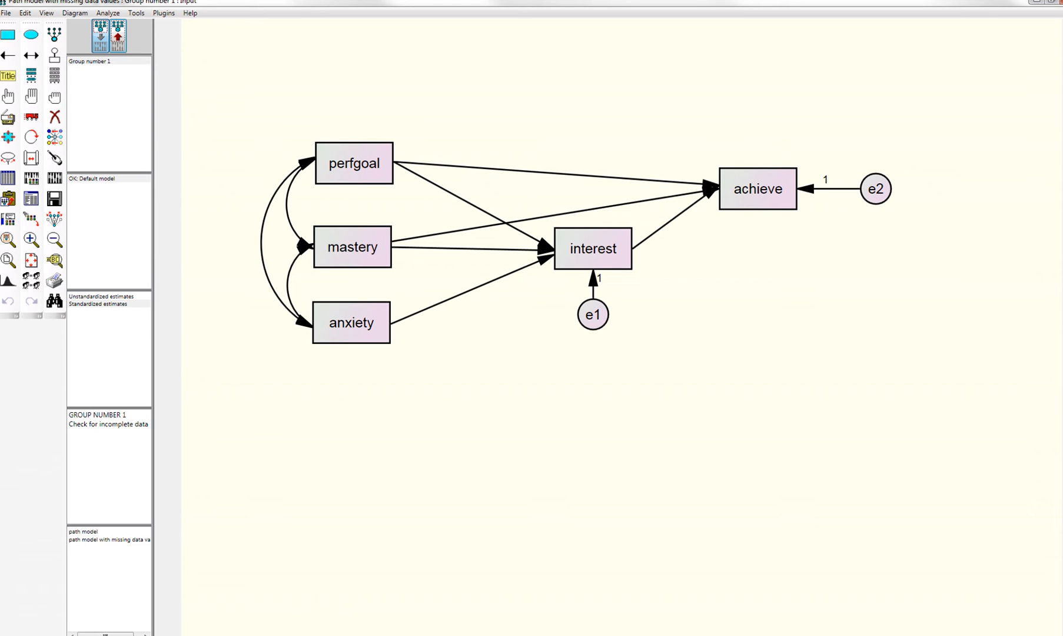
mouse_move(326, 634)
left_click(296, 626)
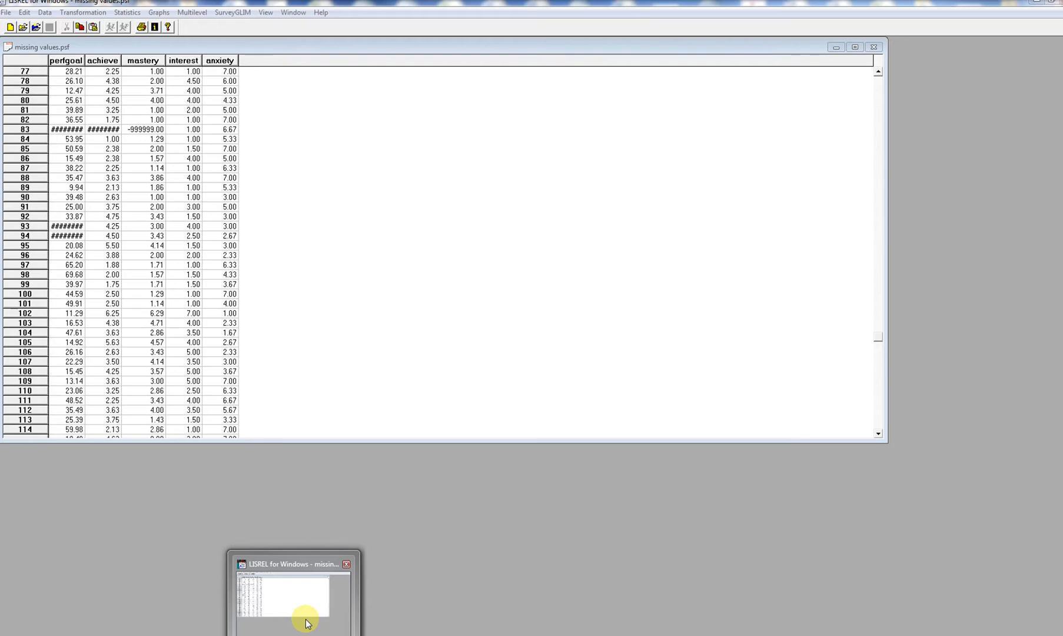